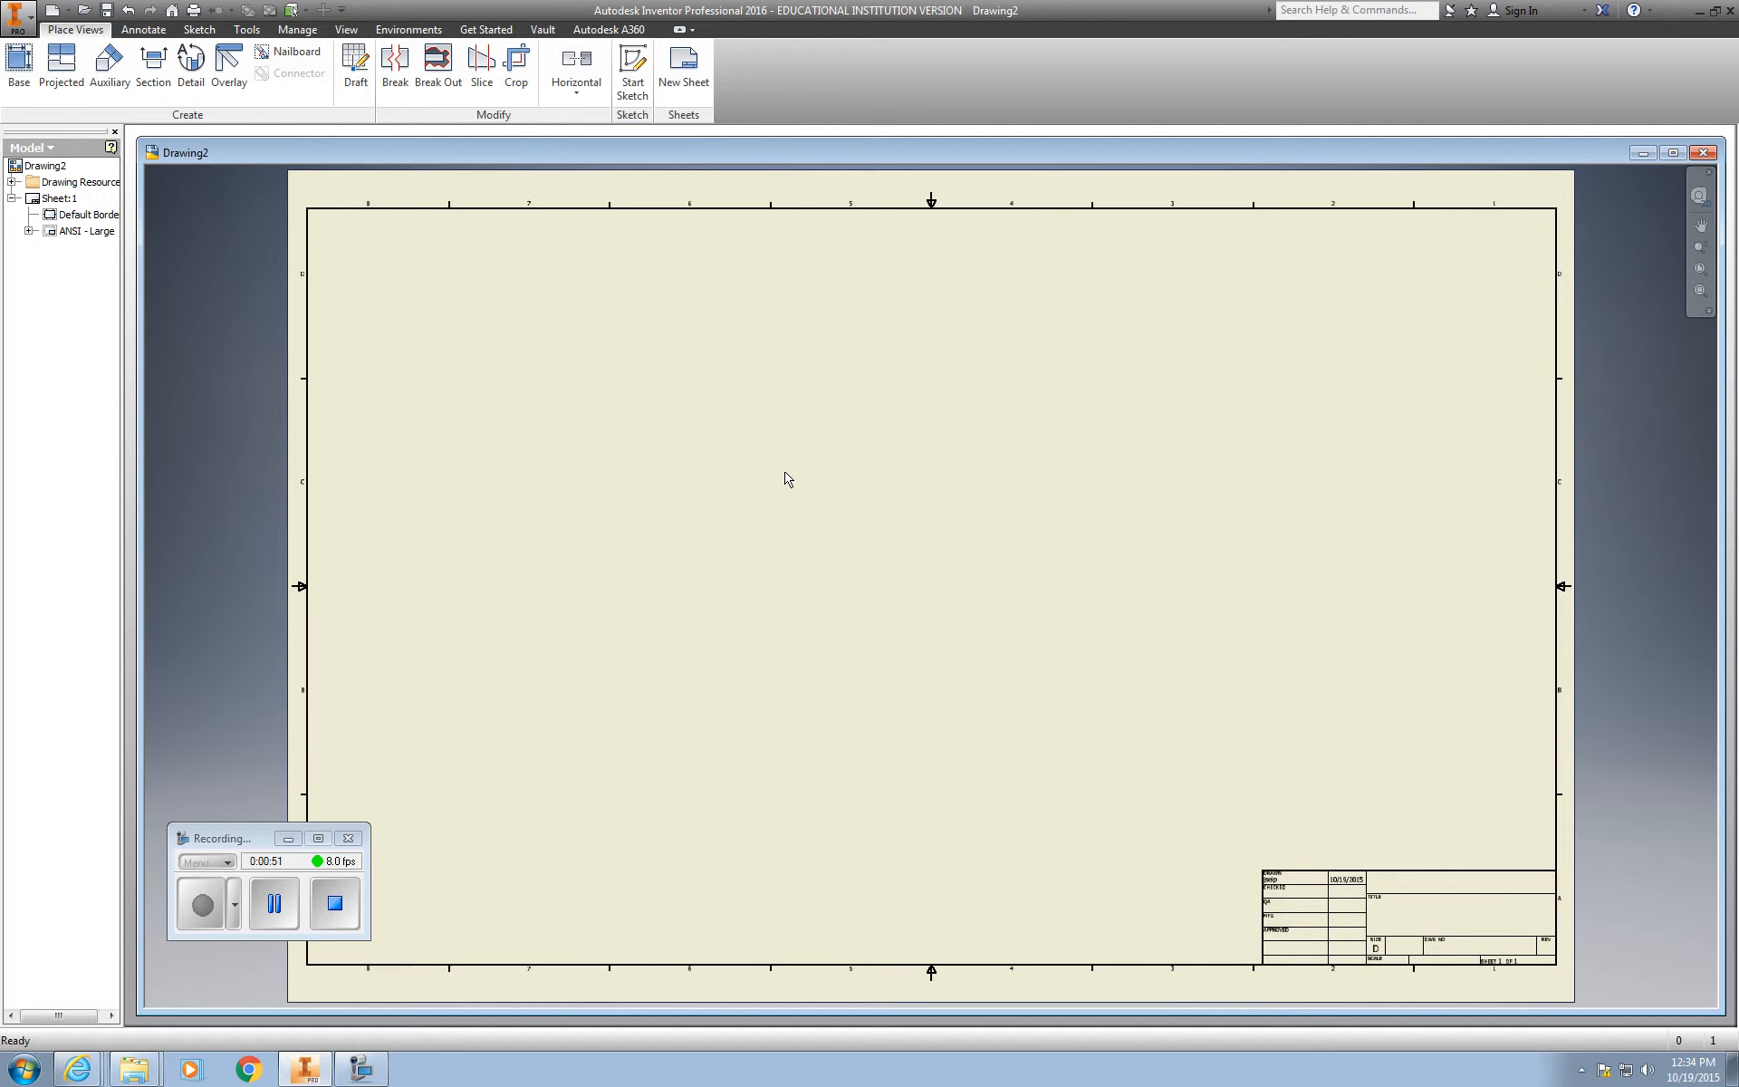
Step: Start a base view of the part file per 6 SHAFTBEARING PART 2.ipt from the removable disk
{"action": "left_click", "coordinate": [18, 86]}
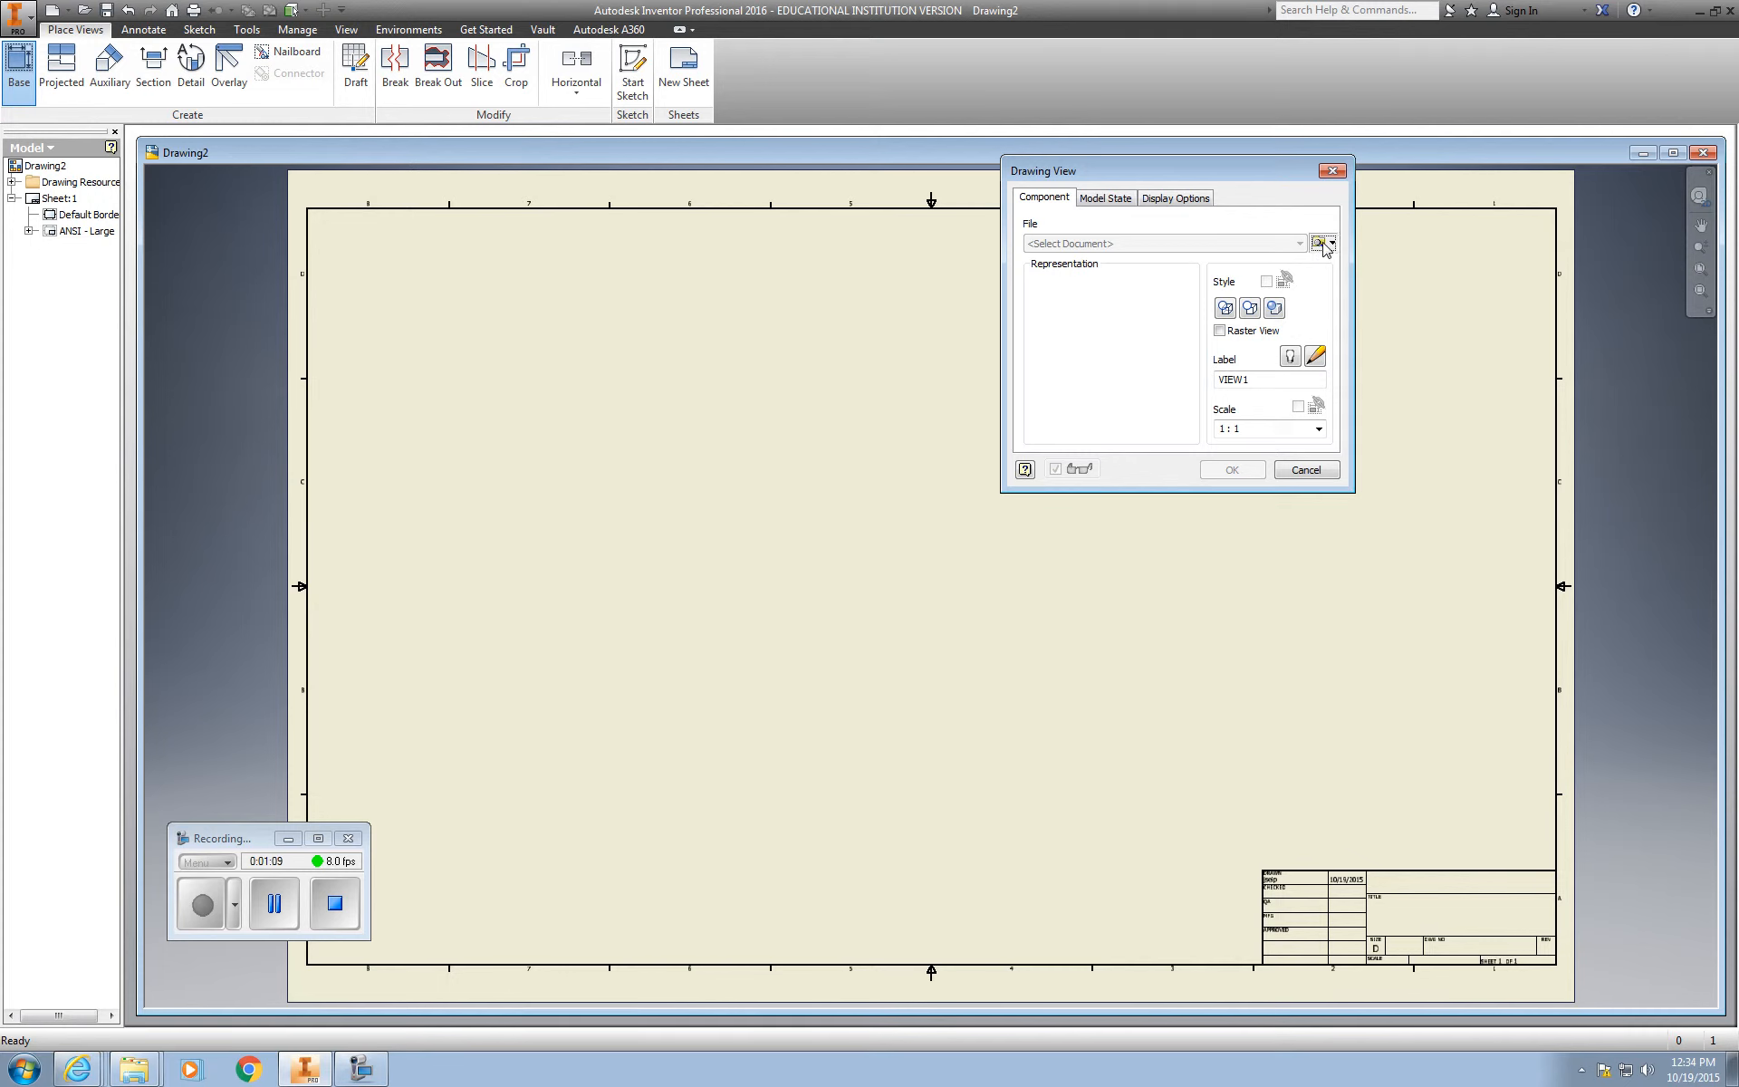
{"action": "left_click", "coordinate": [1322, 245]}
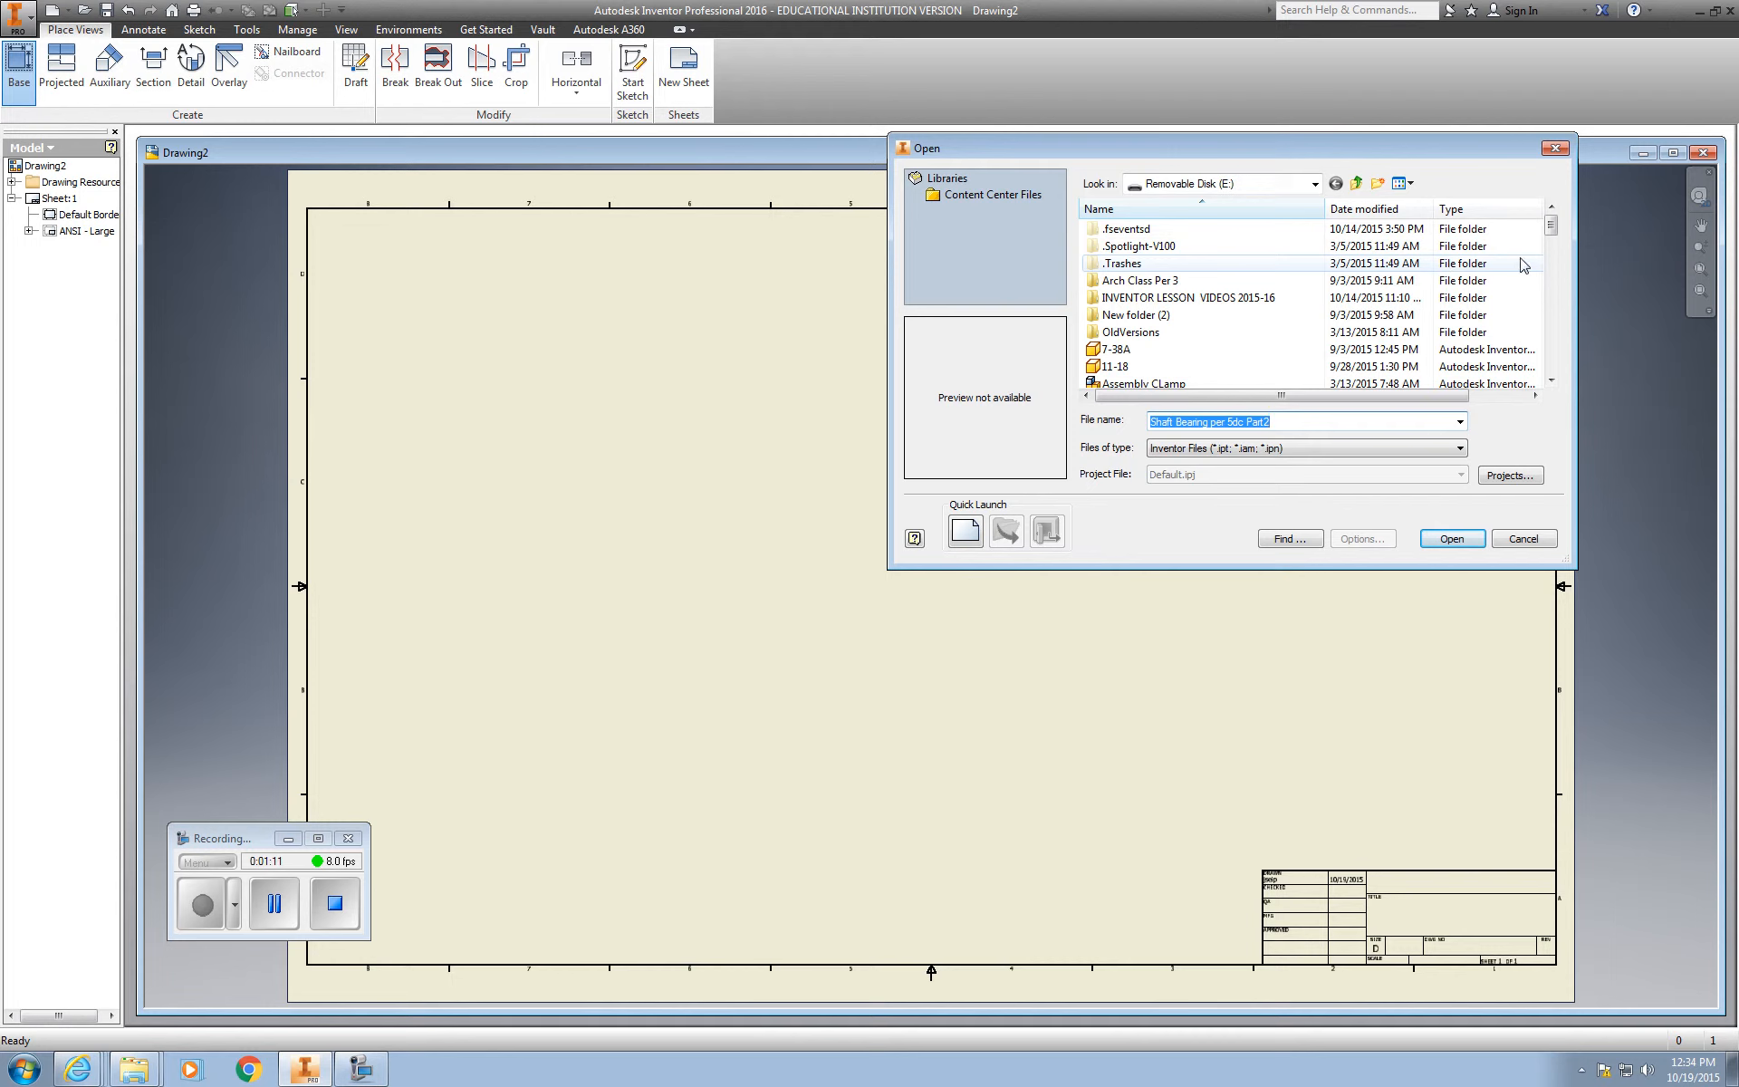
{"action": "left_click_drag", "start_coordinate": [1551, 226], "coordinate": [1552, 323]}
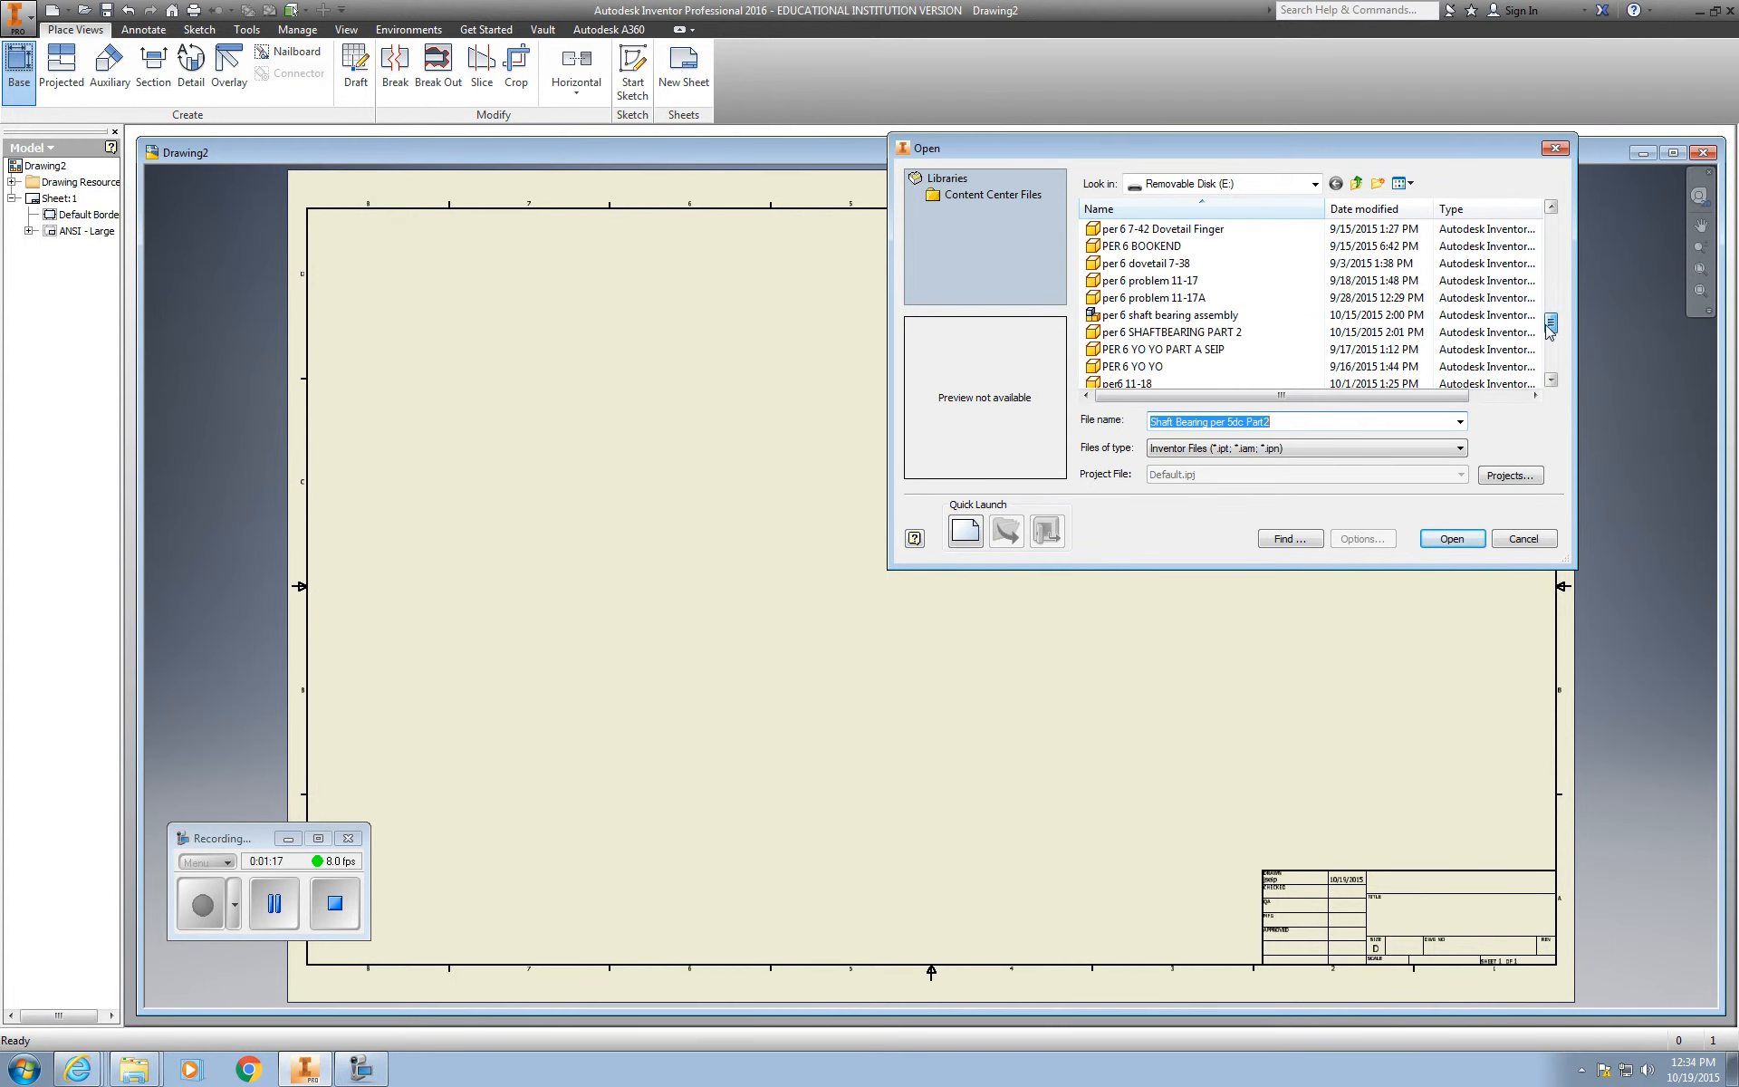
{"action": "double_click", "coordinate": [1144, 333]}
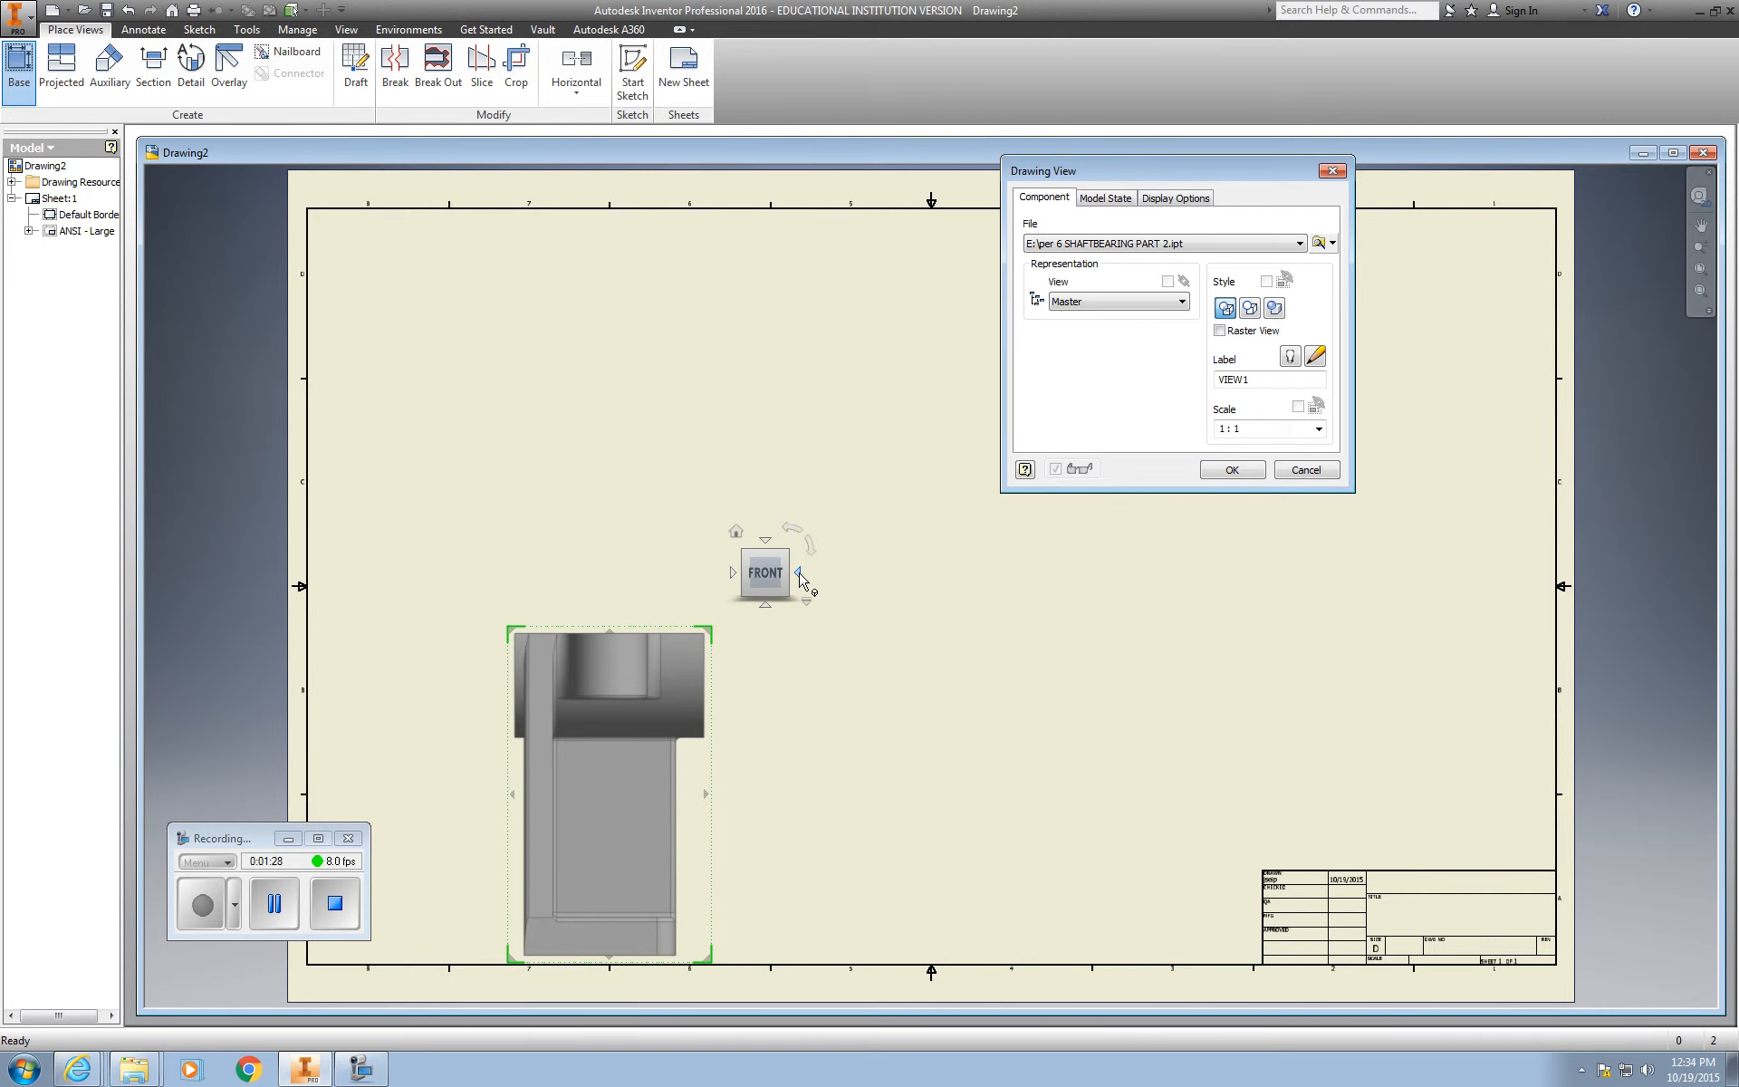
Step: Orient the shaft bearing base view to the Right side and set its scale to 1/2
{"action": "left_click", "coordinate": [799, 574]}
{"action": "middle_click_drag", "start_coordinate": [803, 633], "coordinate": [774, 599]}
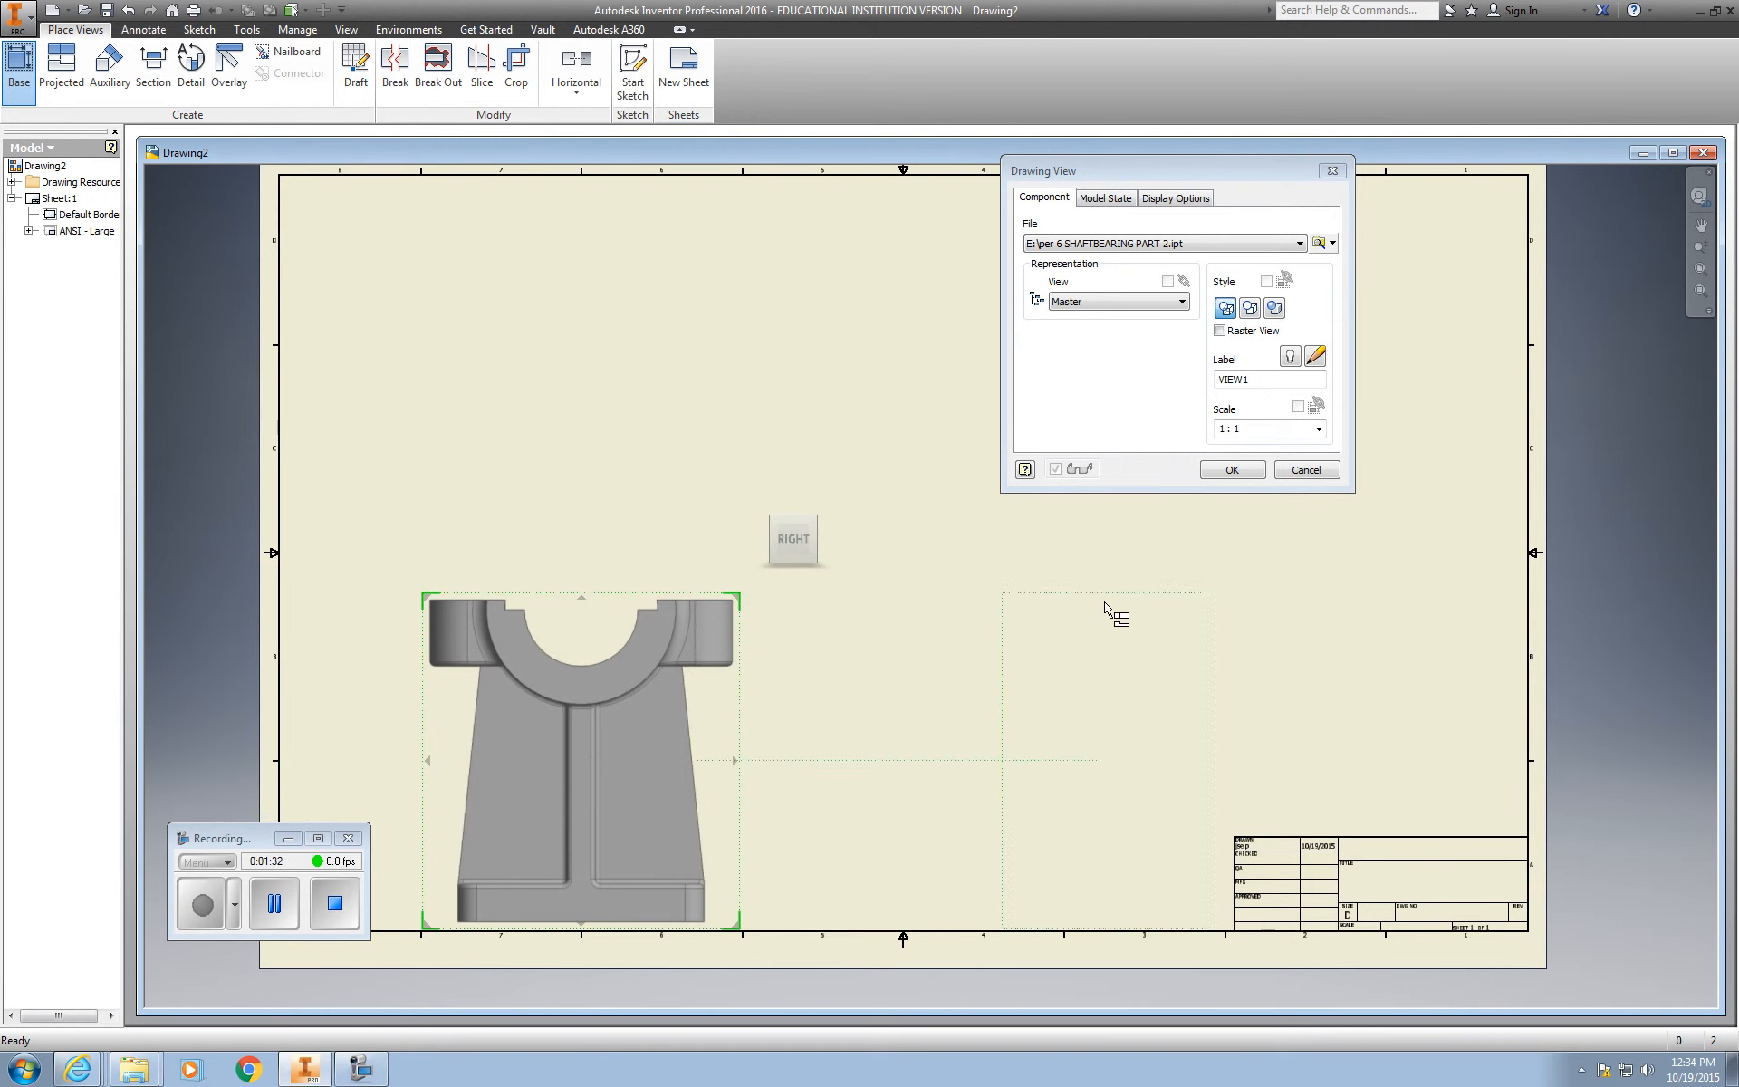
{"action": "left_click", "coordinate": [1319, 430]}
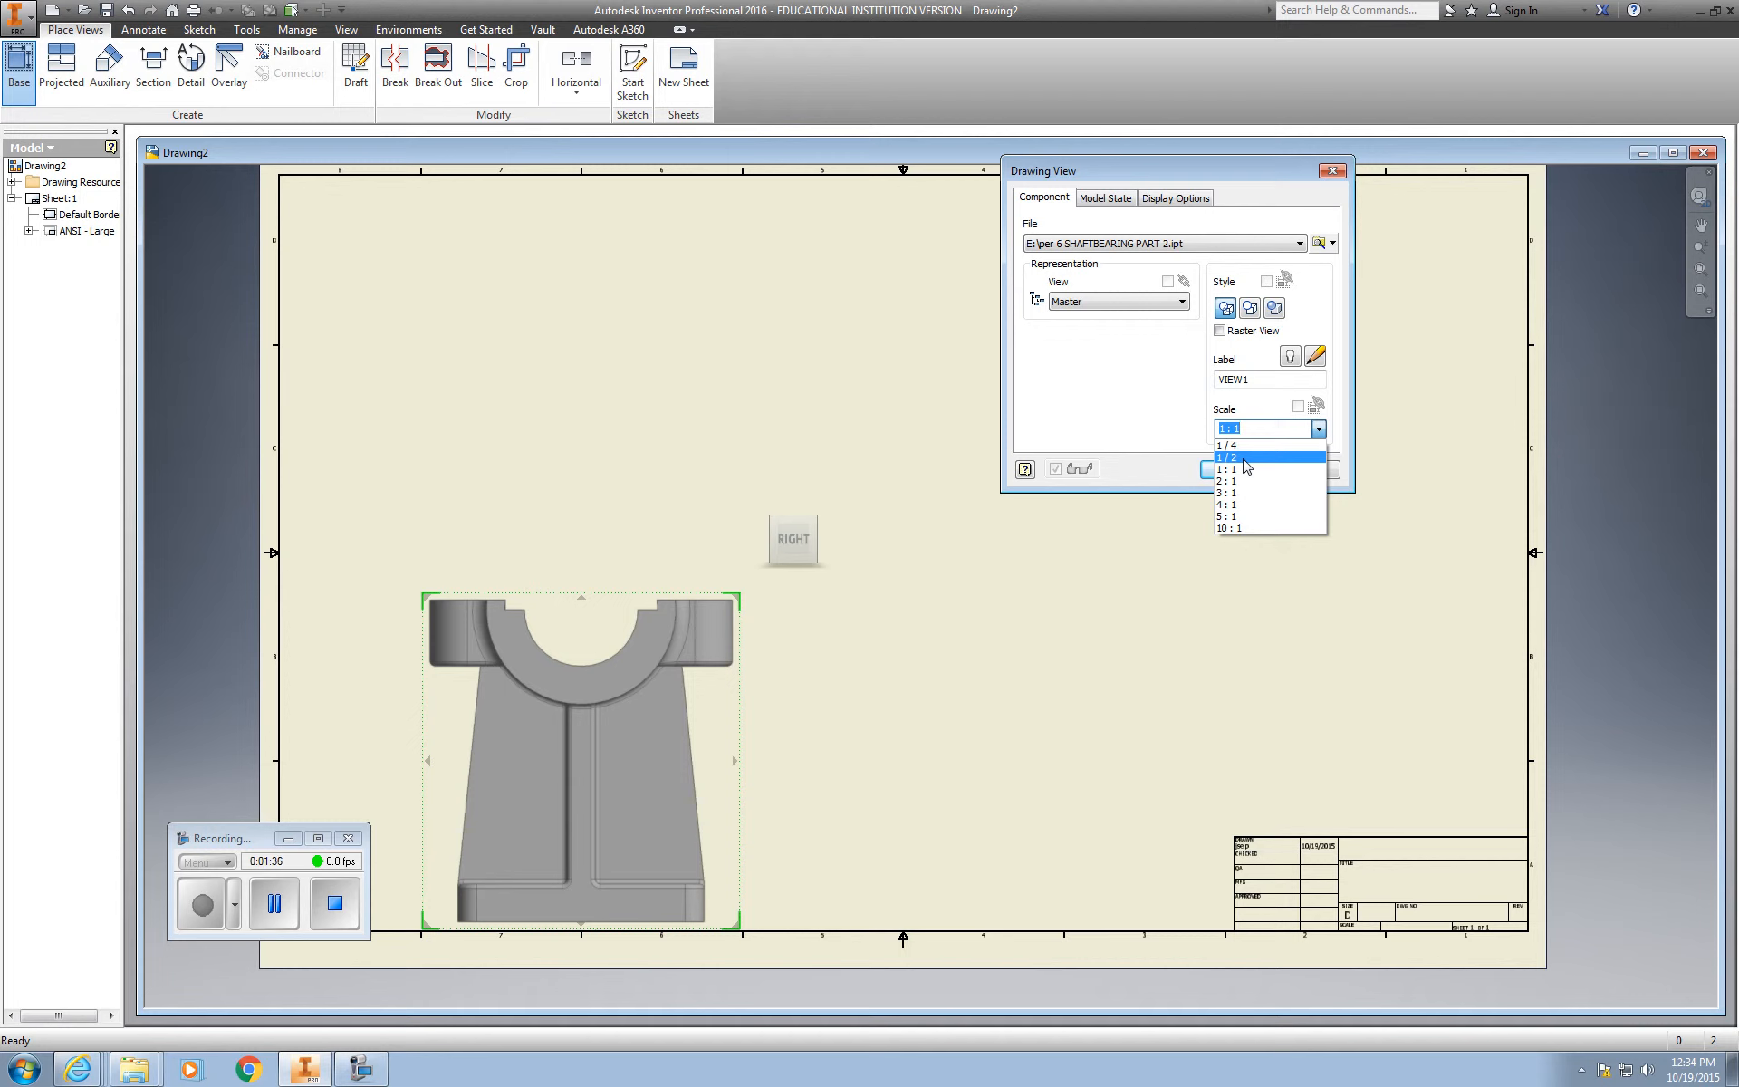
{"action": "left_click", "coordinate": [1245, 460]}
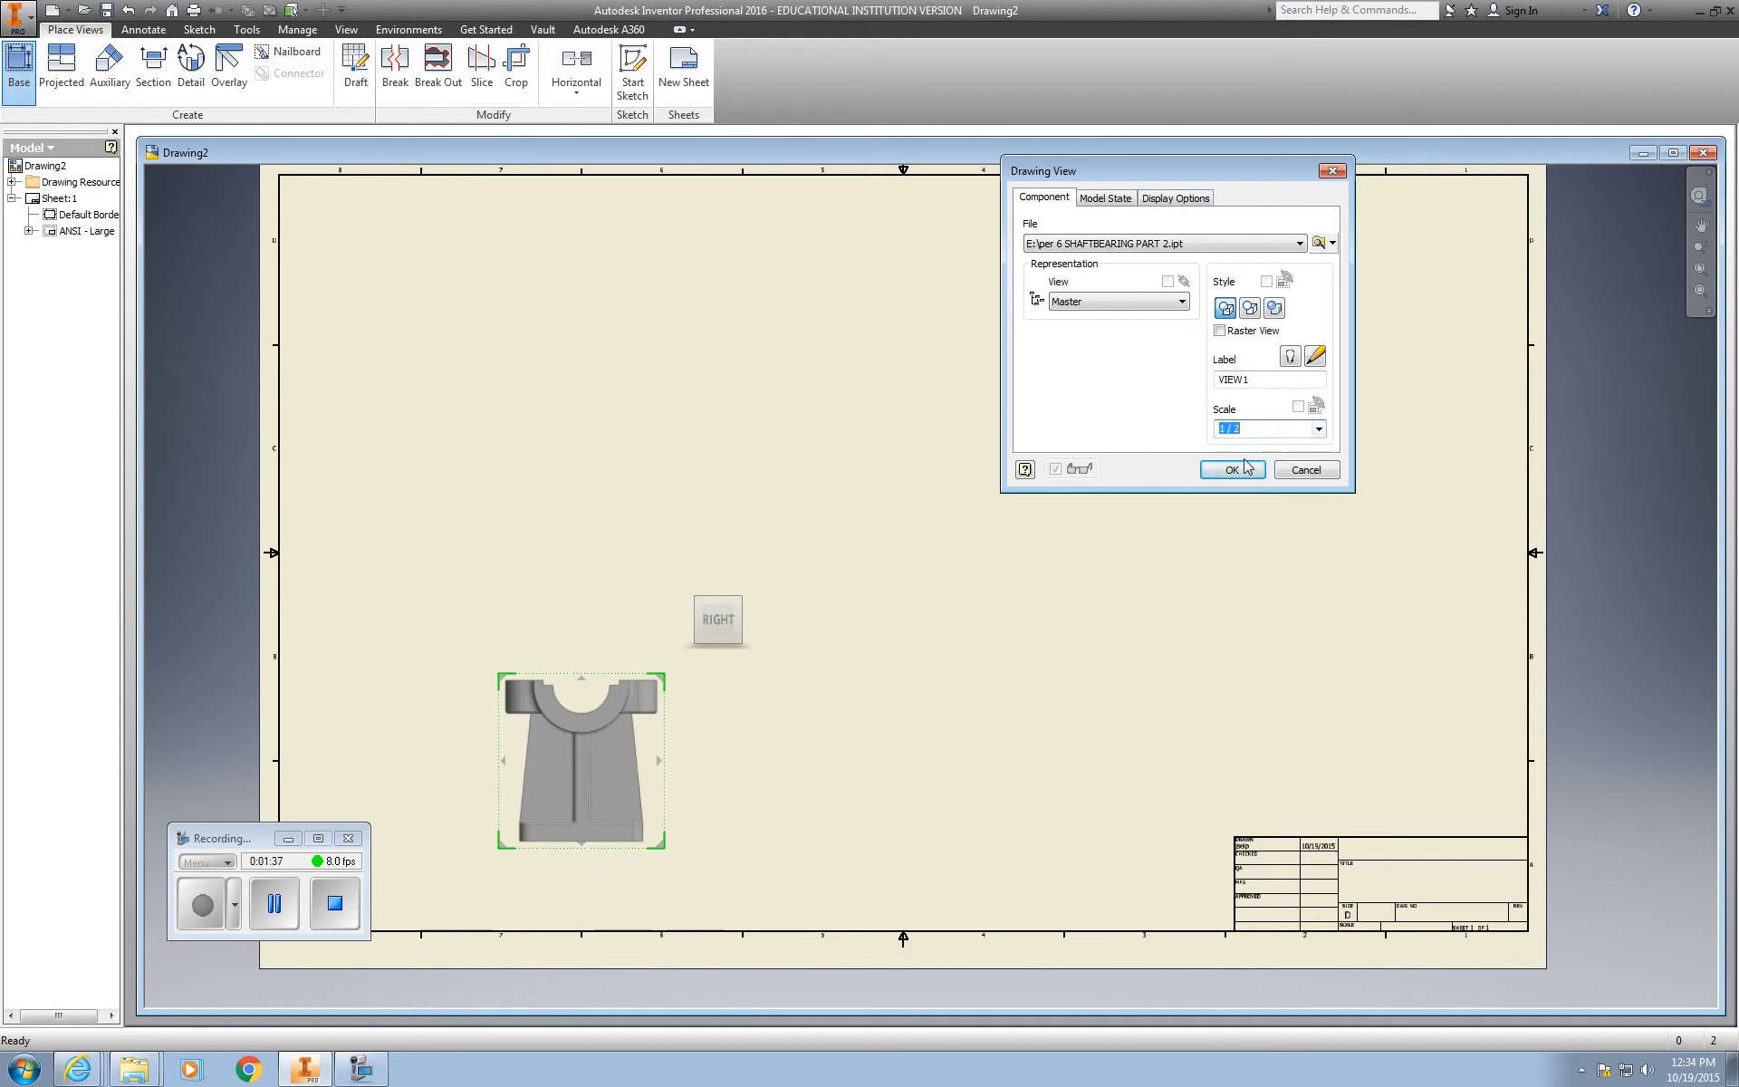
Step: Place a projected side view, a top view and an isometric view of the base part, and create all the views
{"action": "left_click", "coordinate": [833, 736]}
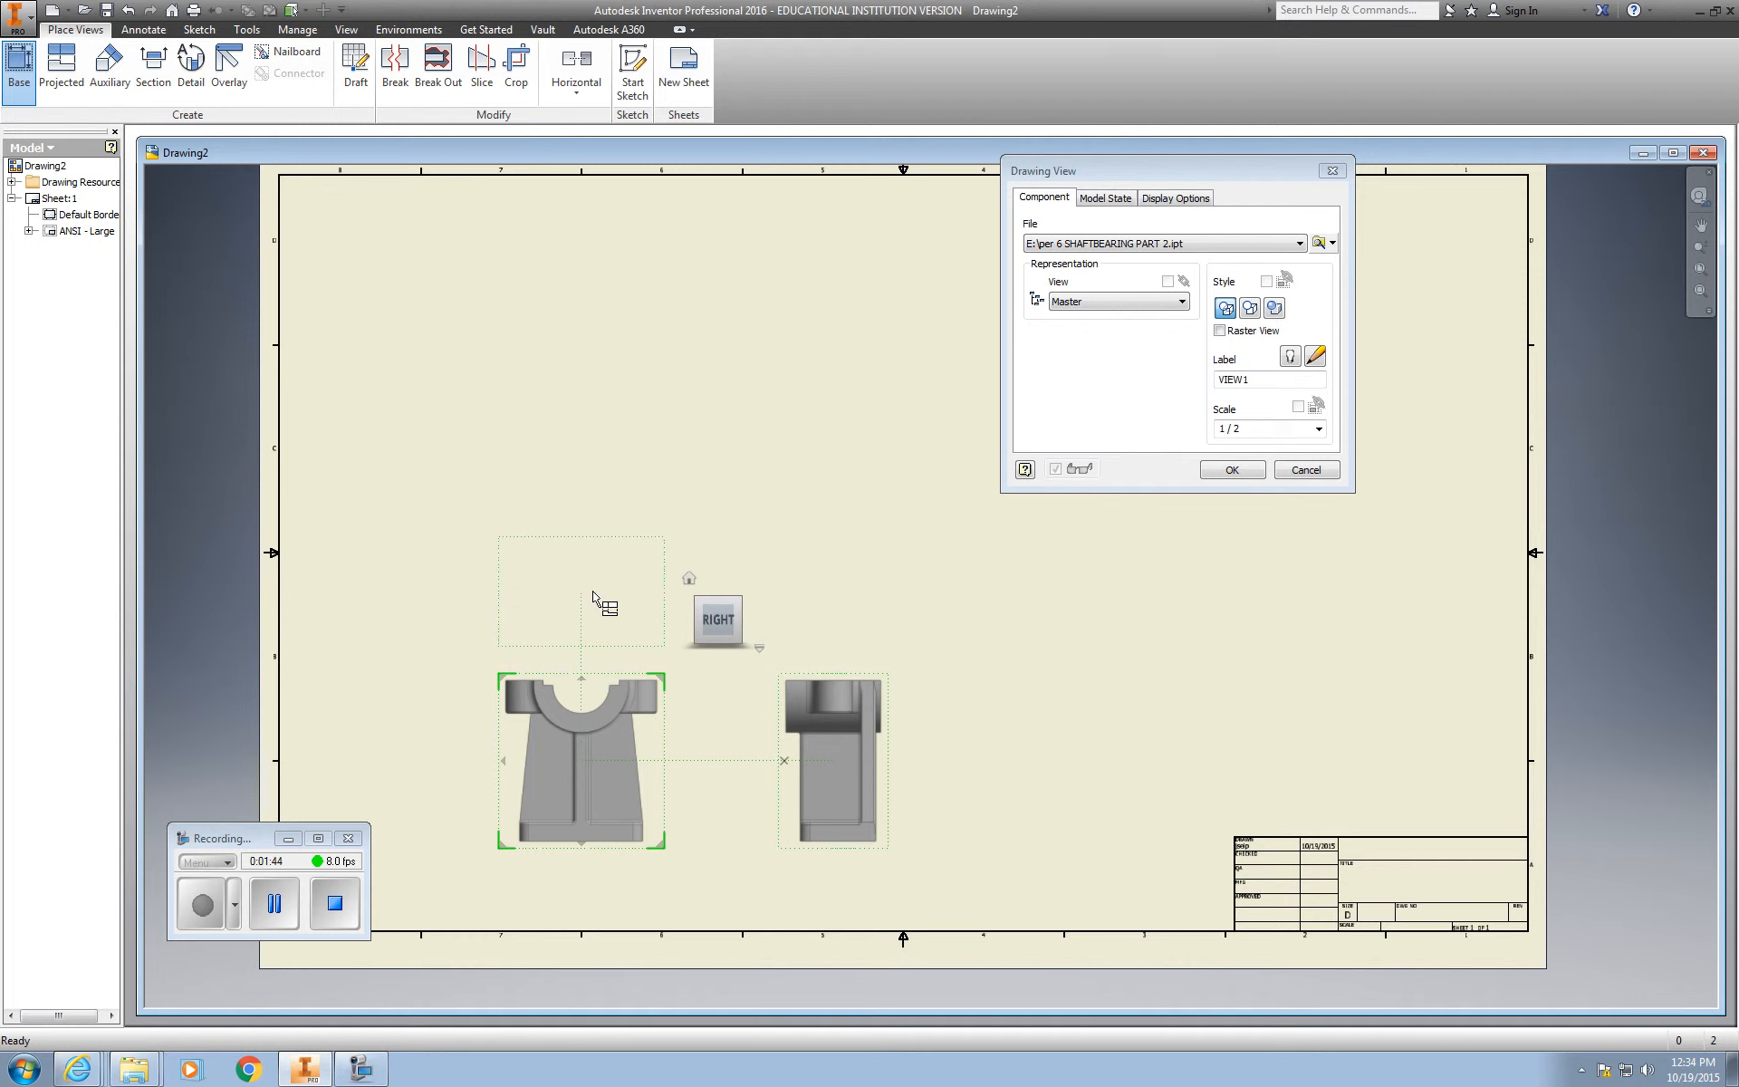
{"action": "left_click", "coordinate": [594, 586]}
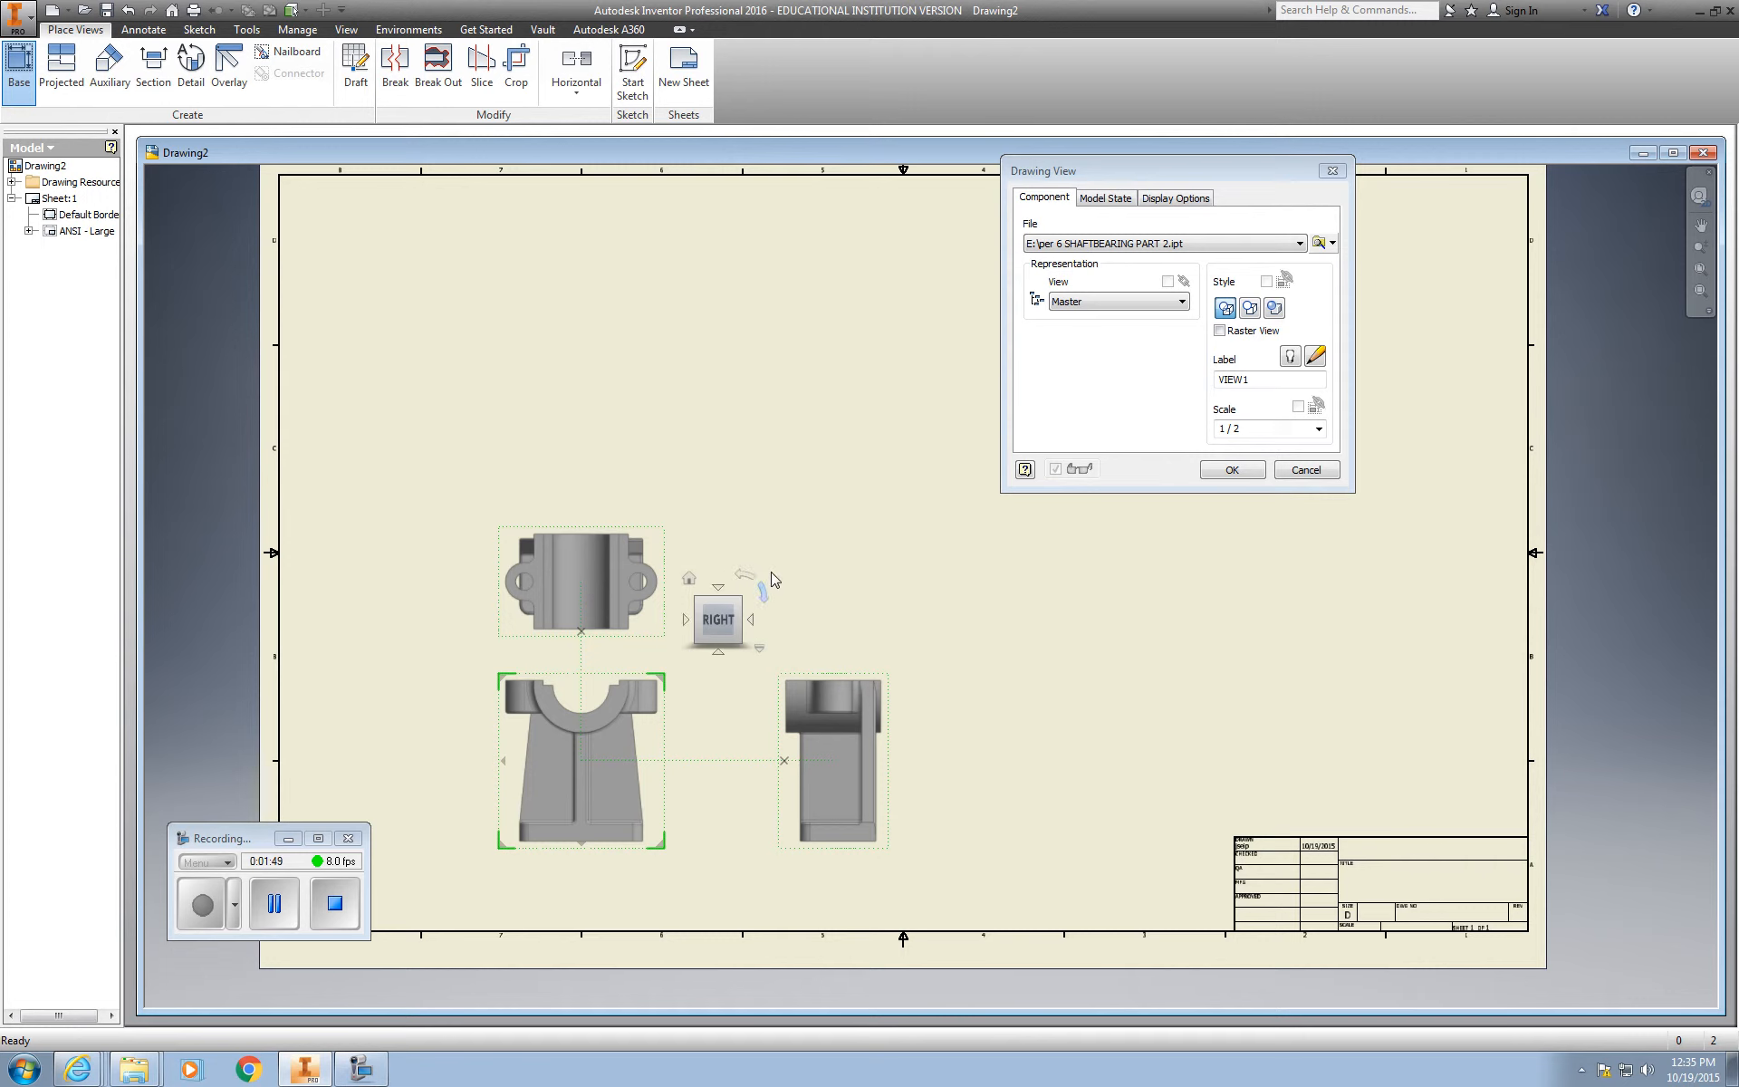
{"action": "left_click", "coordinate": [1022, 600]}
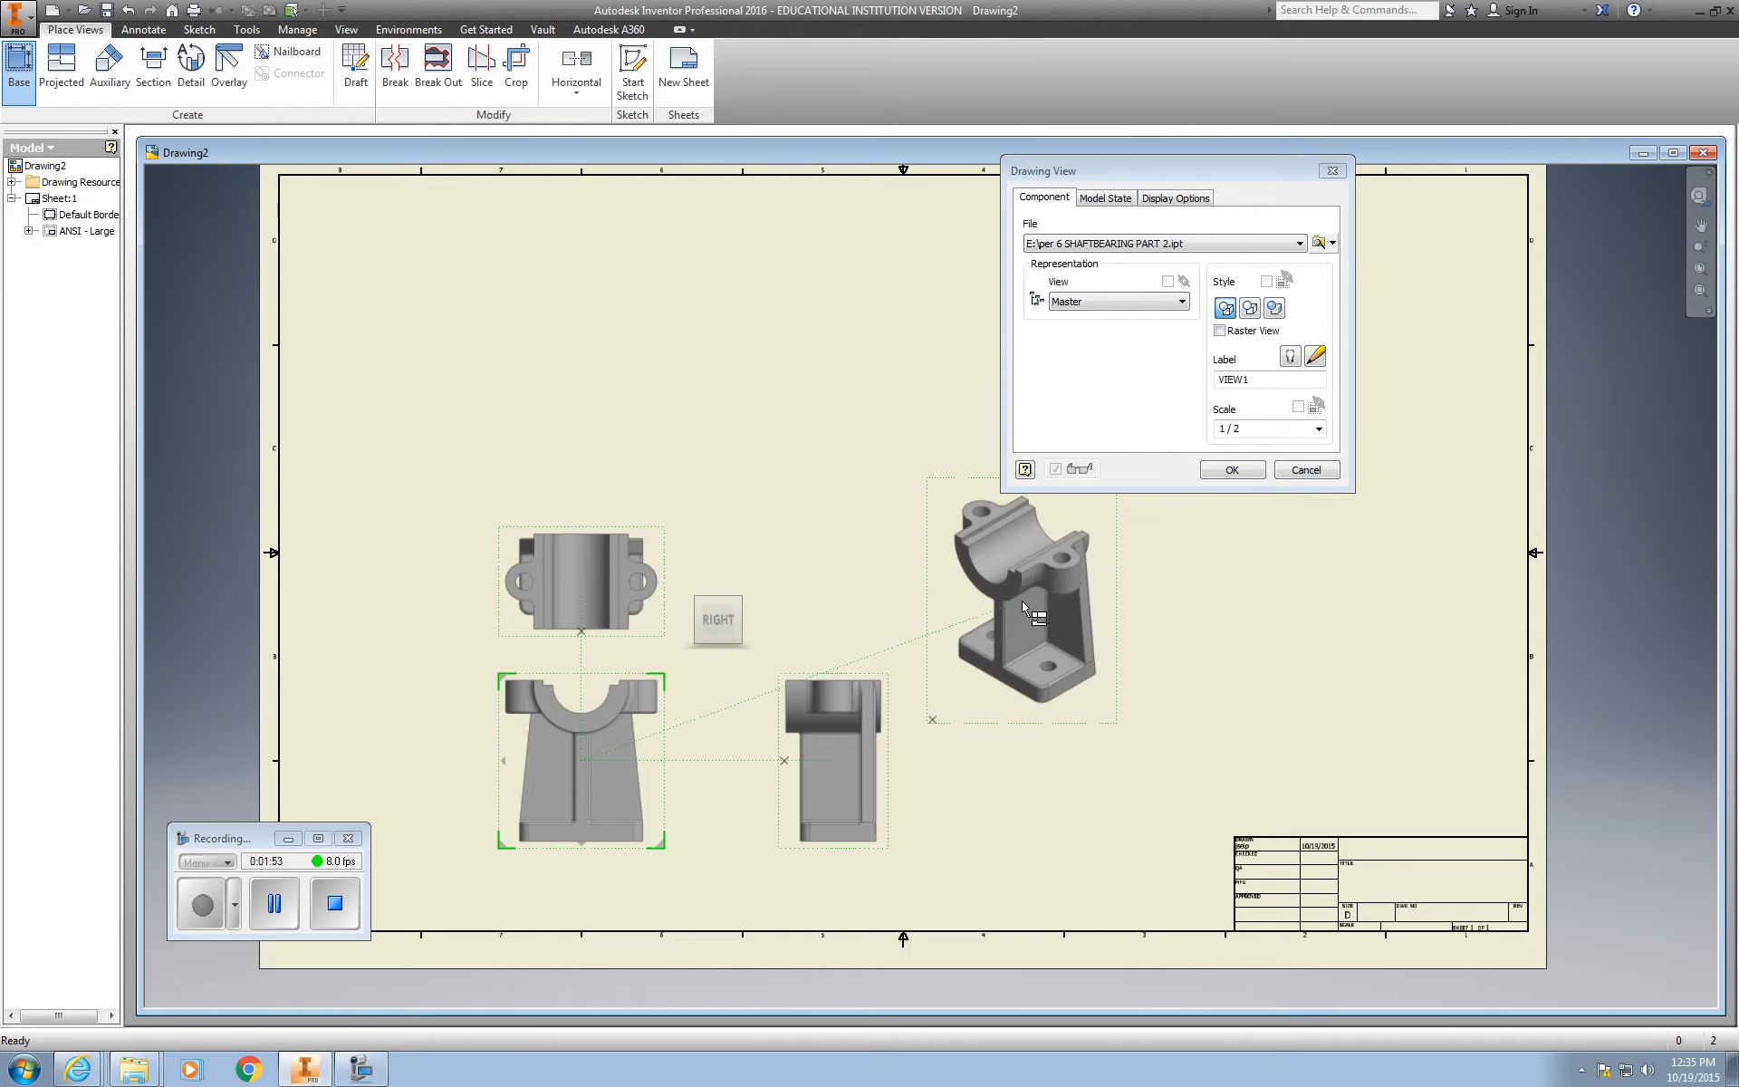
{"action": "right_click", "coordinate": [1022, 601]}
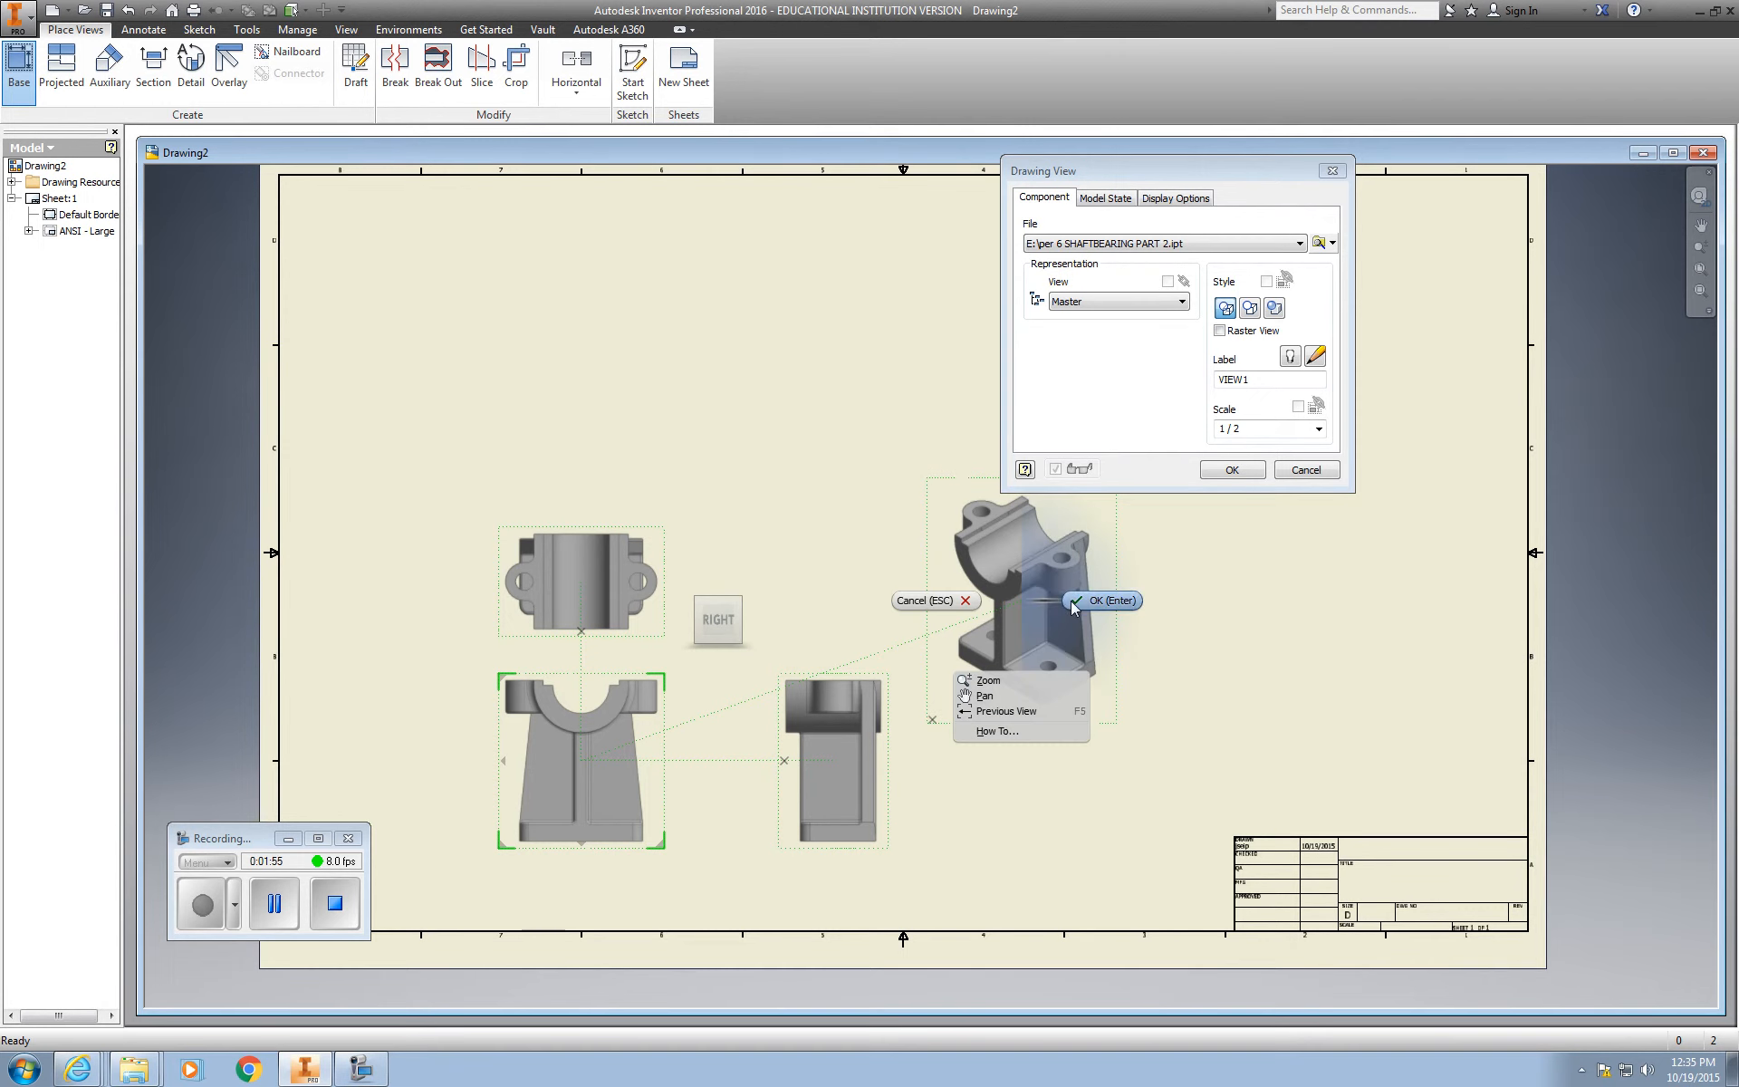
{"action": "left_click", "coordinate": [1075, 607]}
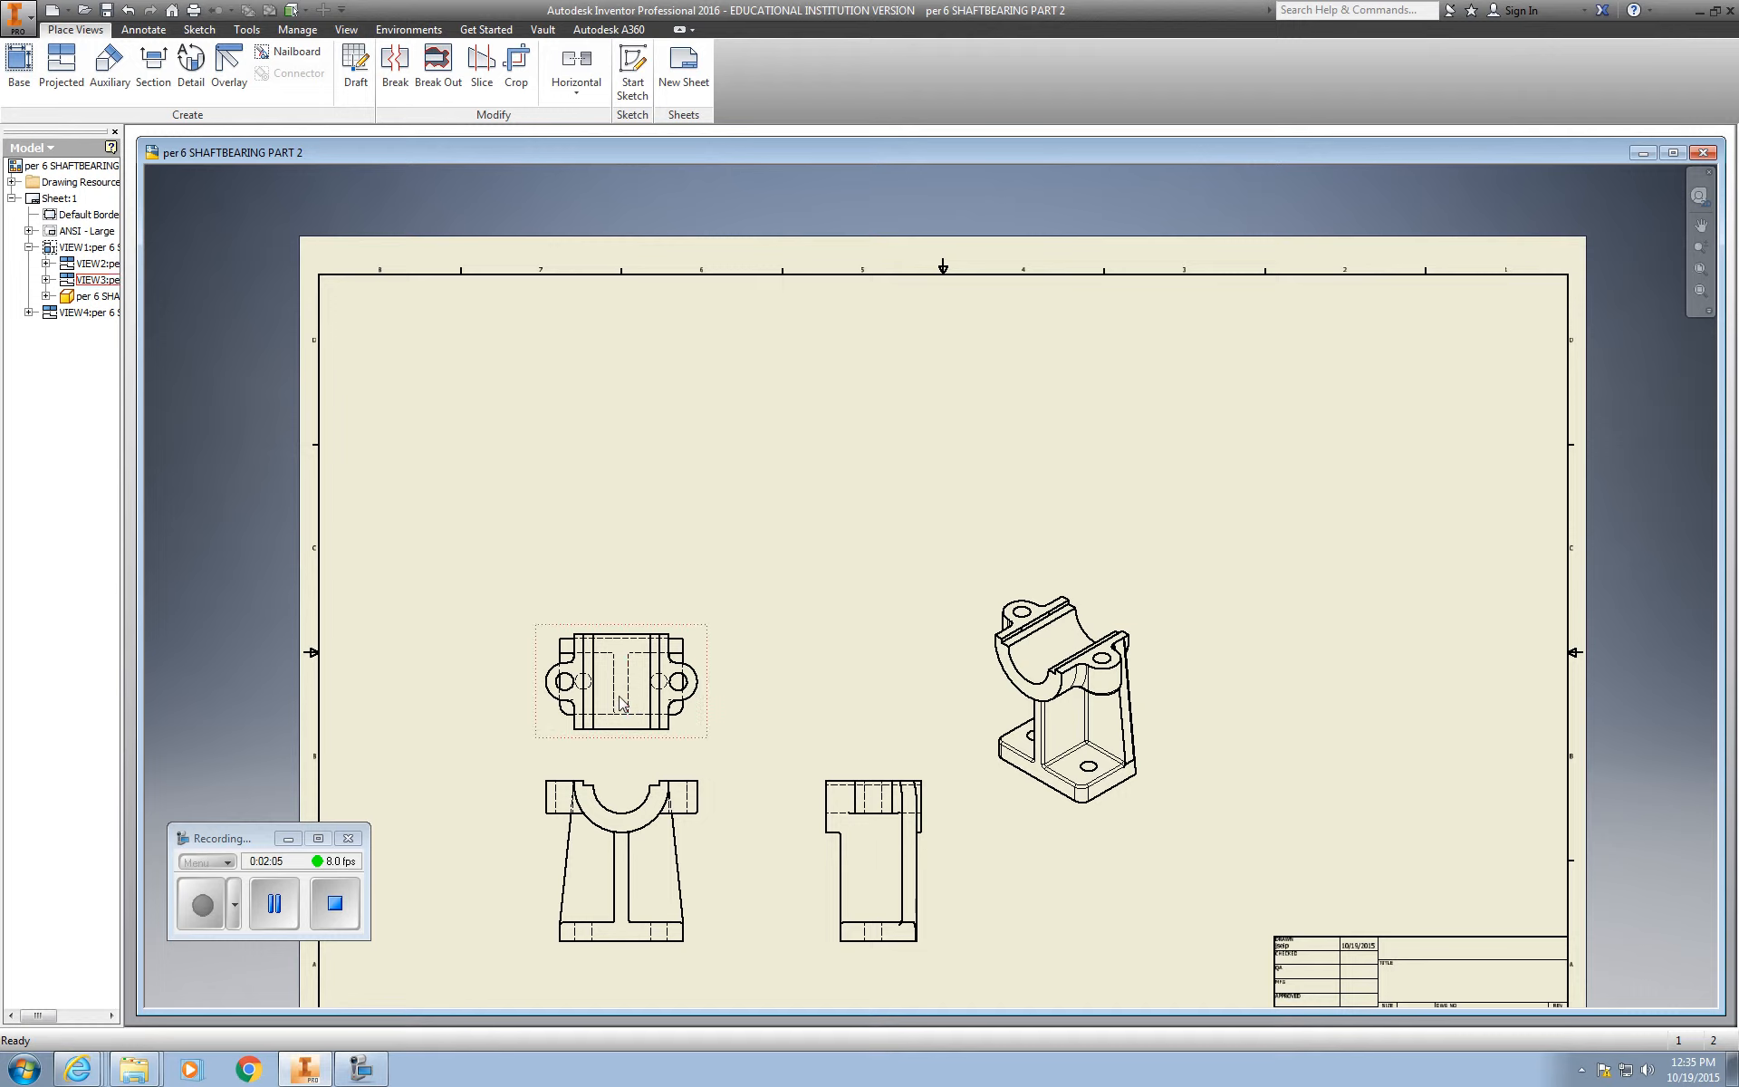
{"action": "scroll", "coordinate": [627, 684], "scroll_direction": "down", "scroll_amount": 3}
{"action": "scroll", "coordinate": [718, 681], "scroll_direction": "up", "scroll_amount": 3}
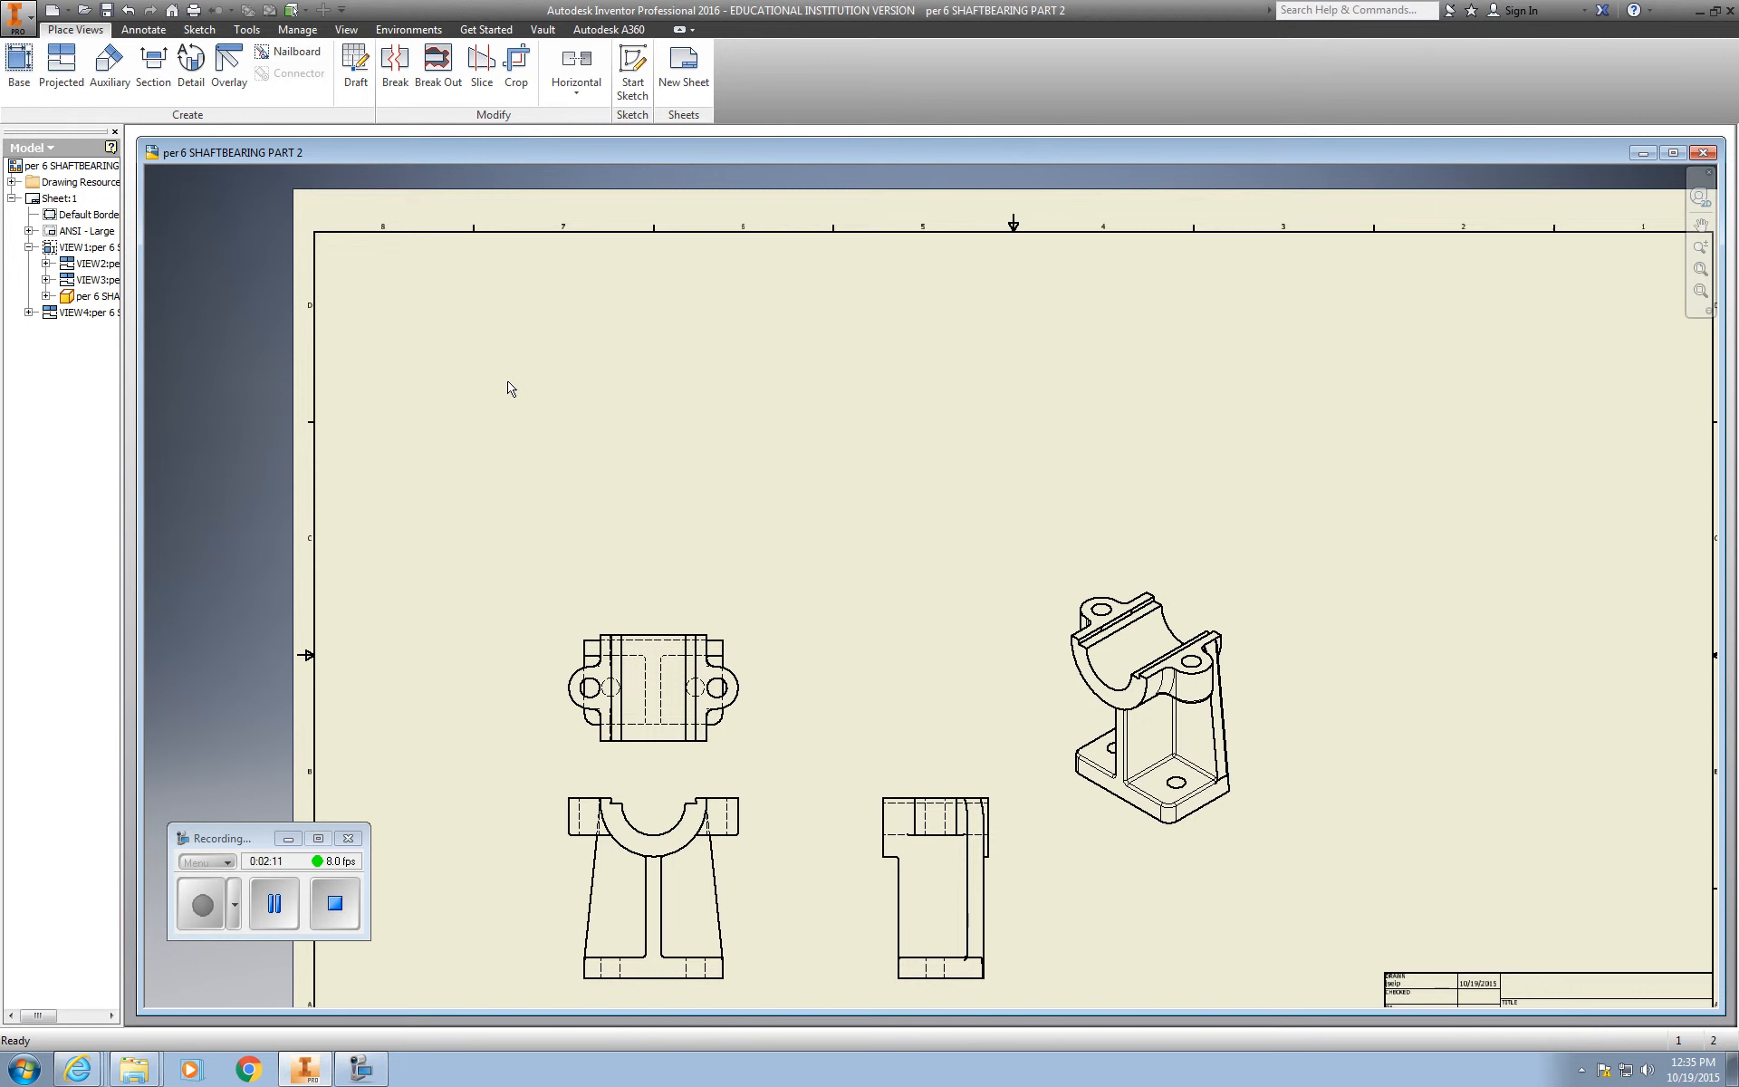
{"action": "left_click", "coordinate": [18, 84]}
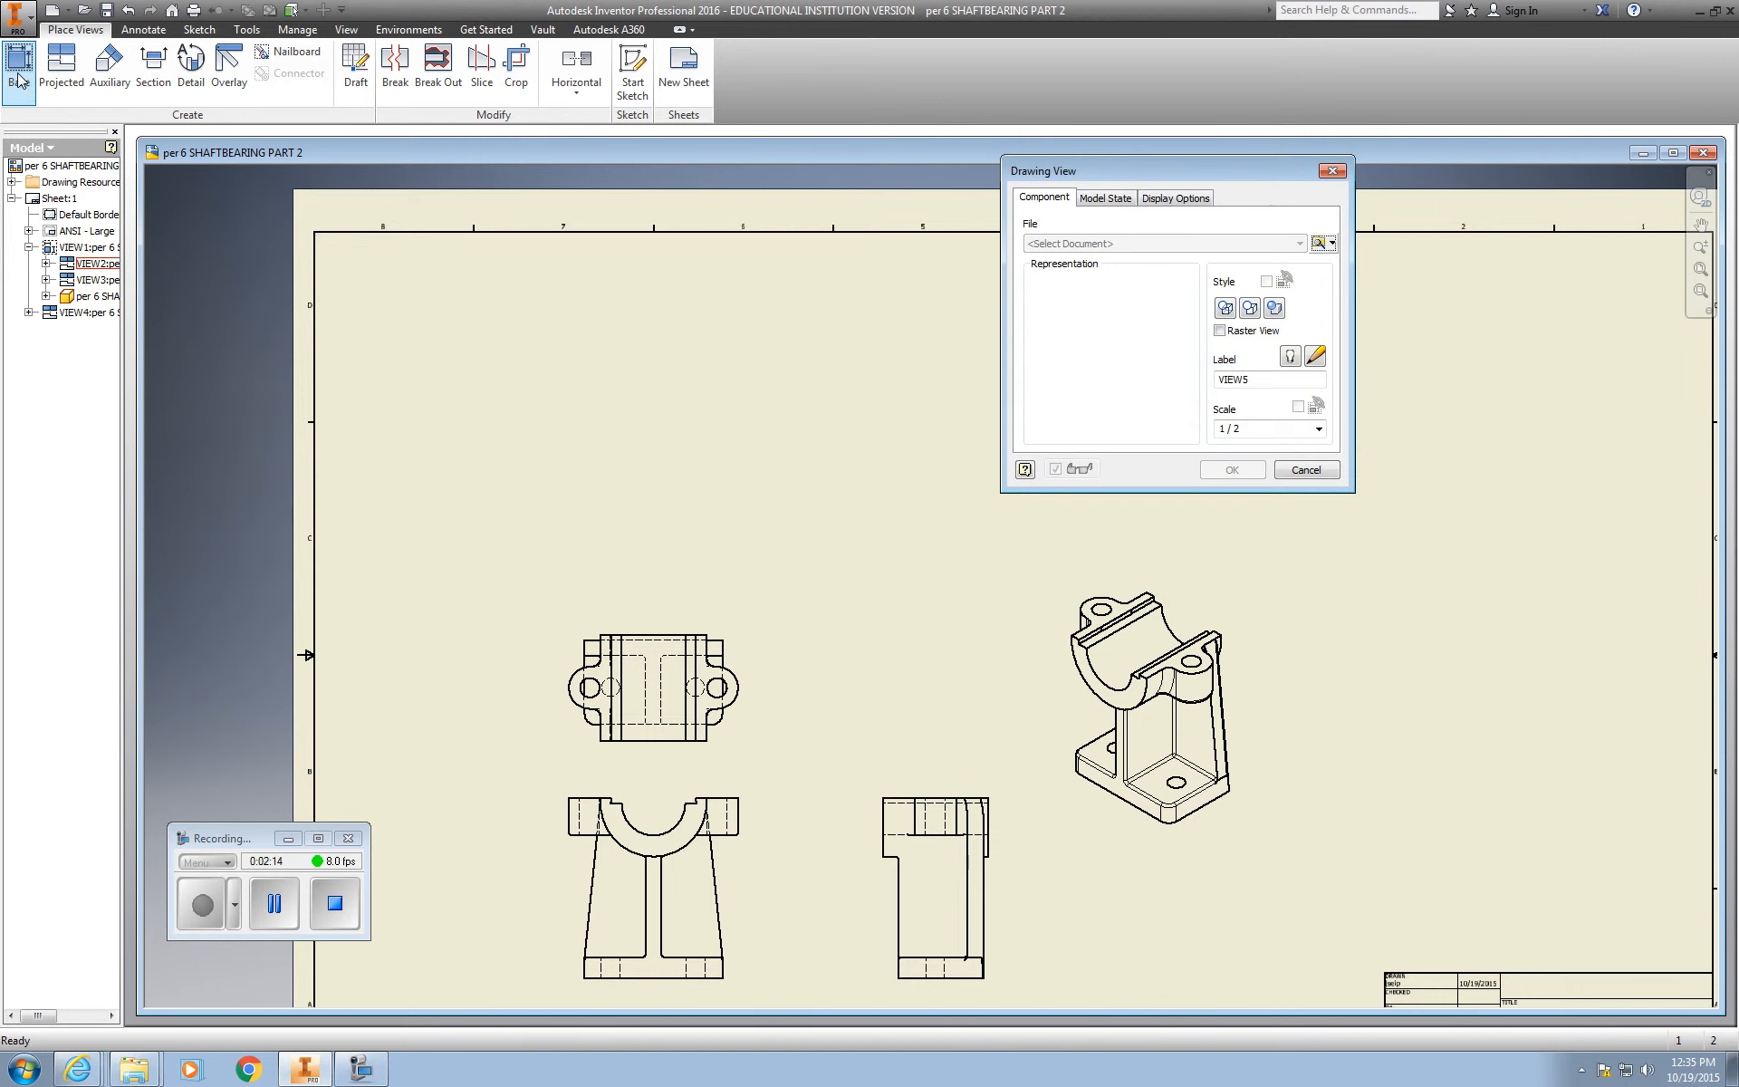
{"action": "left_click", "coordinate": [1320, 244]}
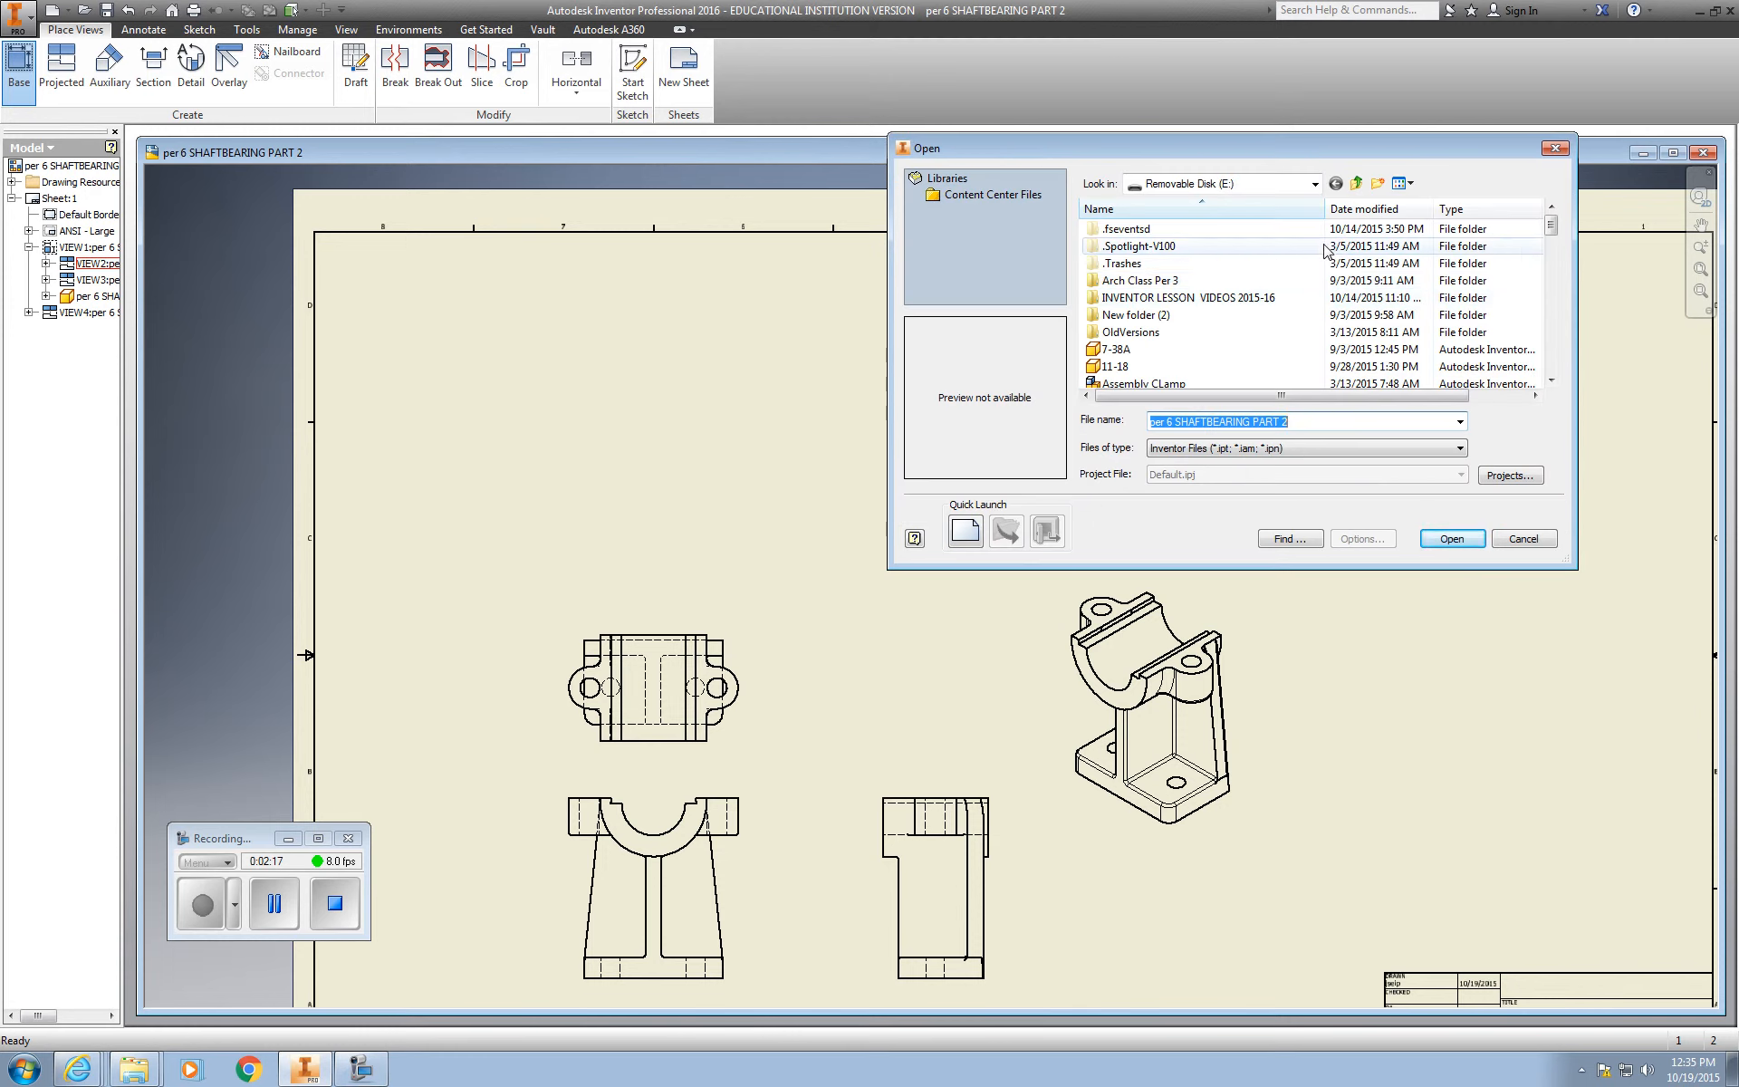
{"action": "left_click_drag", "start_coordinate": [1551, 226], "coordinate": [1549, 353]}
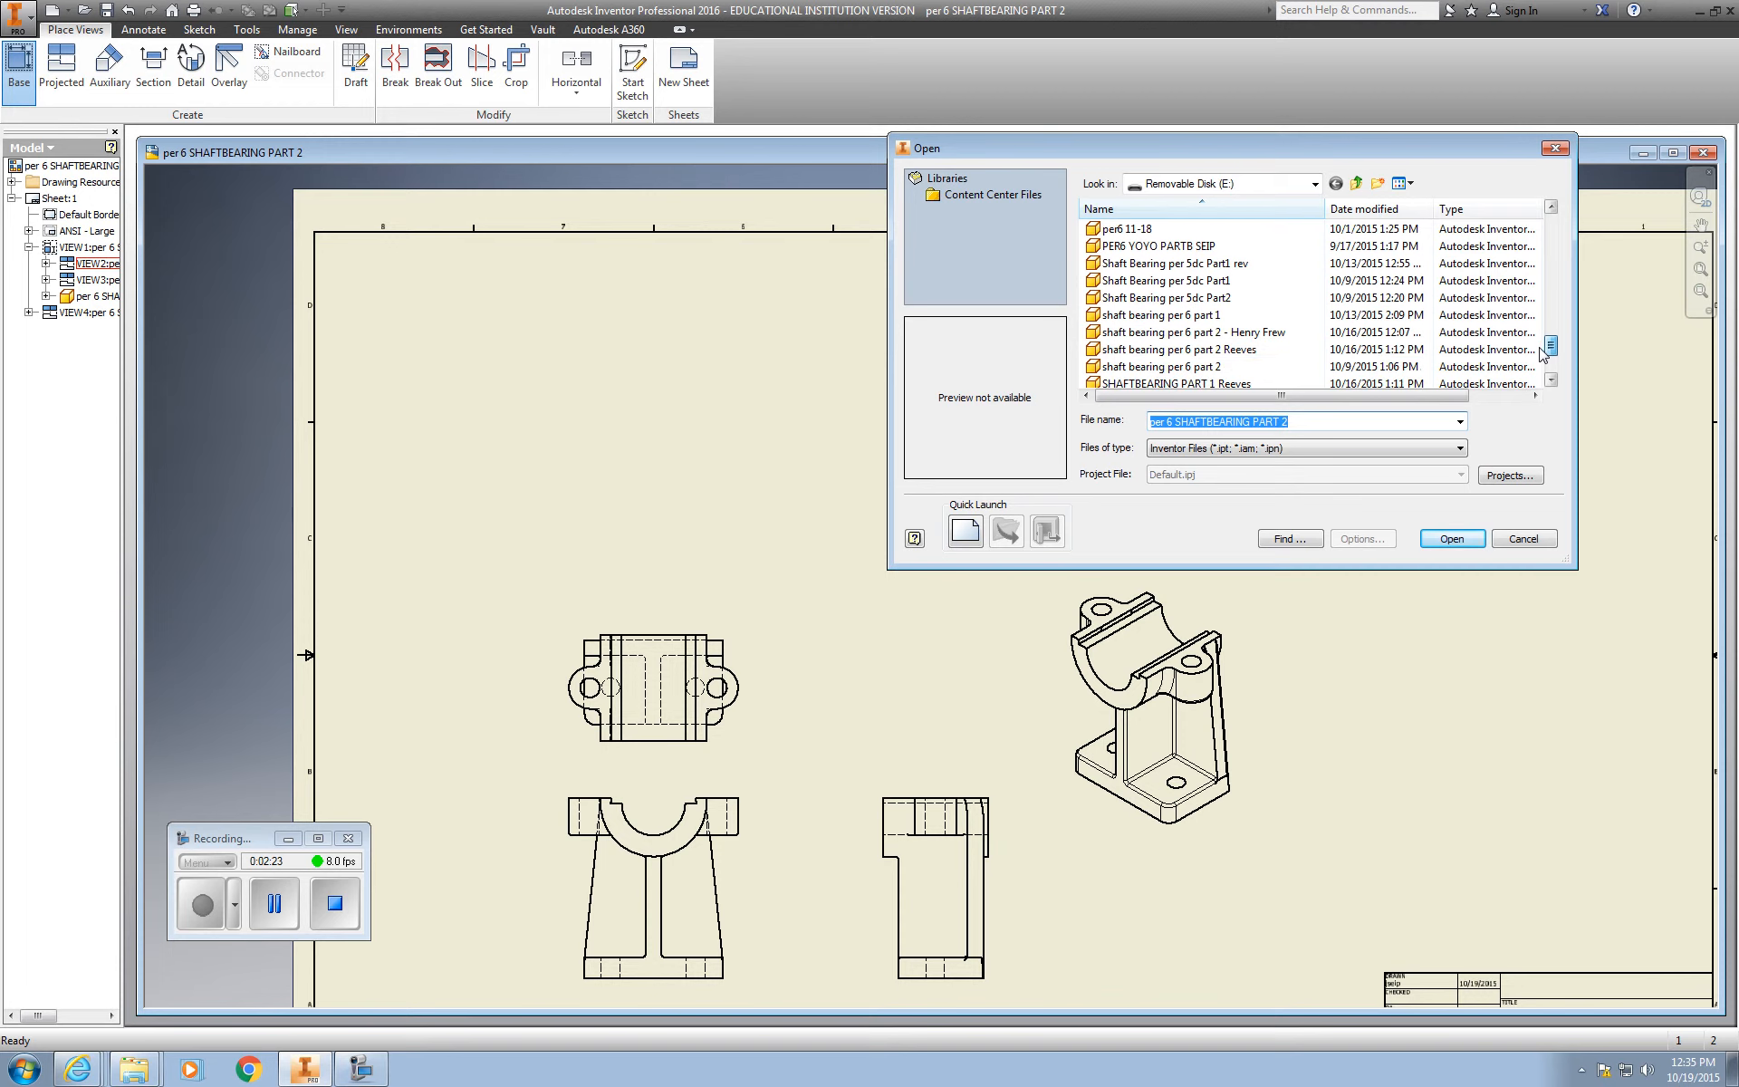
{"action": "left_click", "coordinate": [1153, 305]}
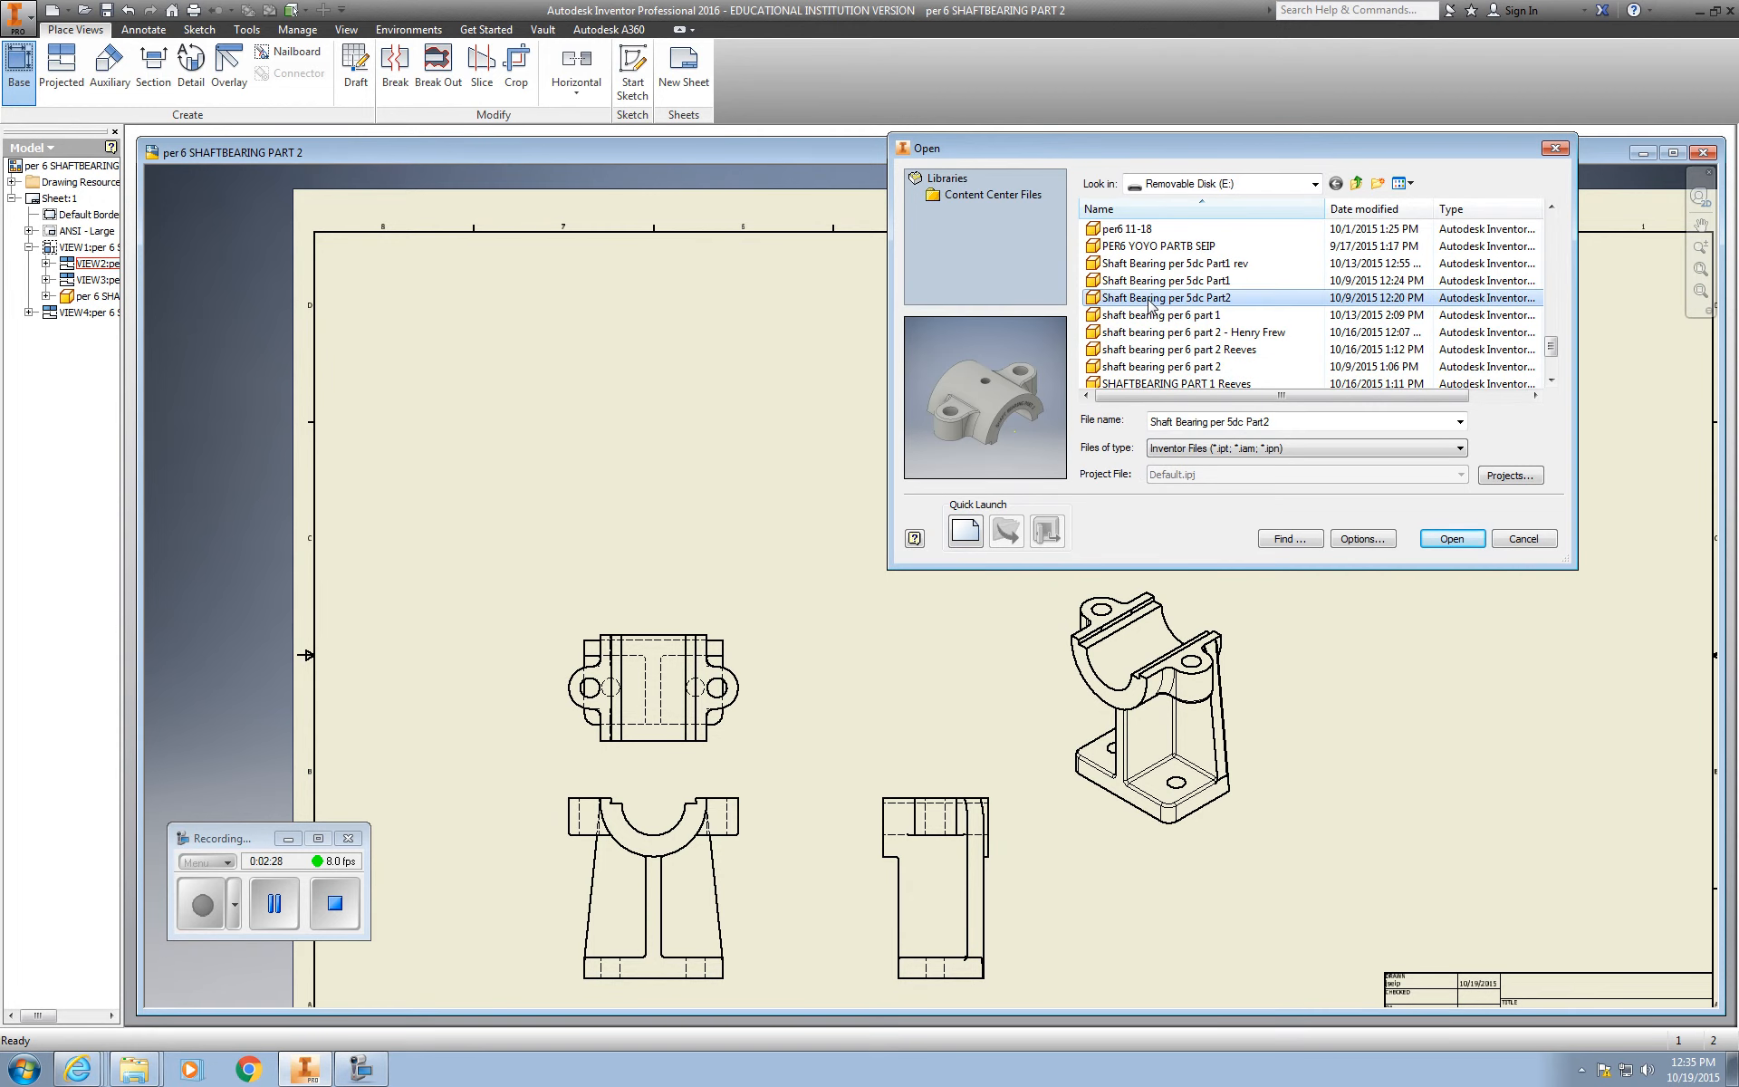
{"action": "double_click", "coordinate": [1152, 305]}
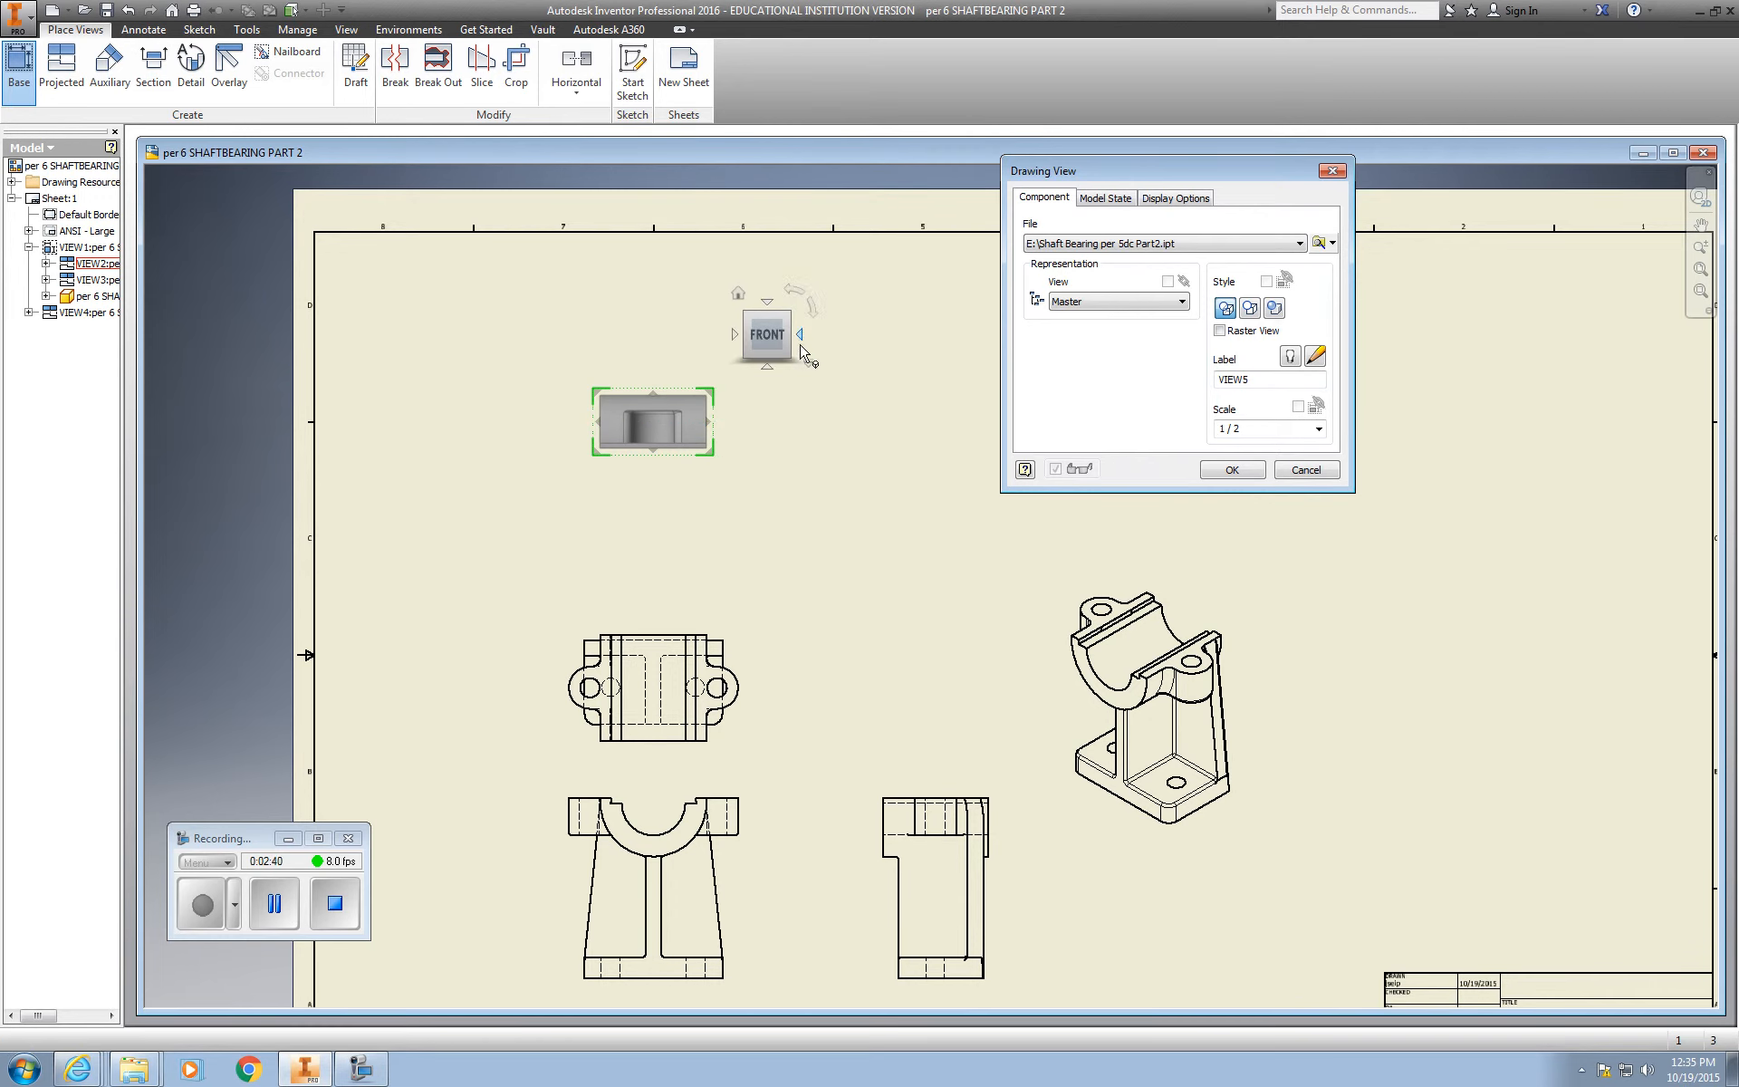
{"action": "left_click", "coordinate": [800, 336]}
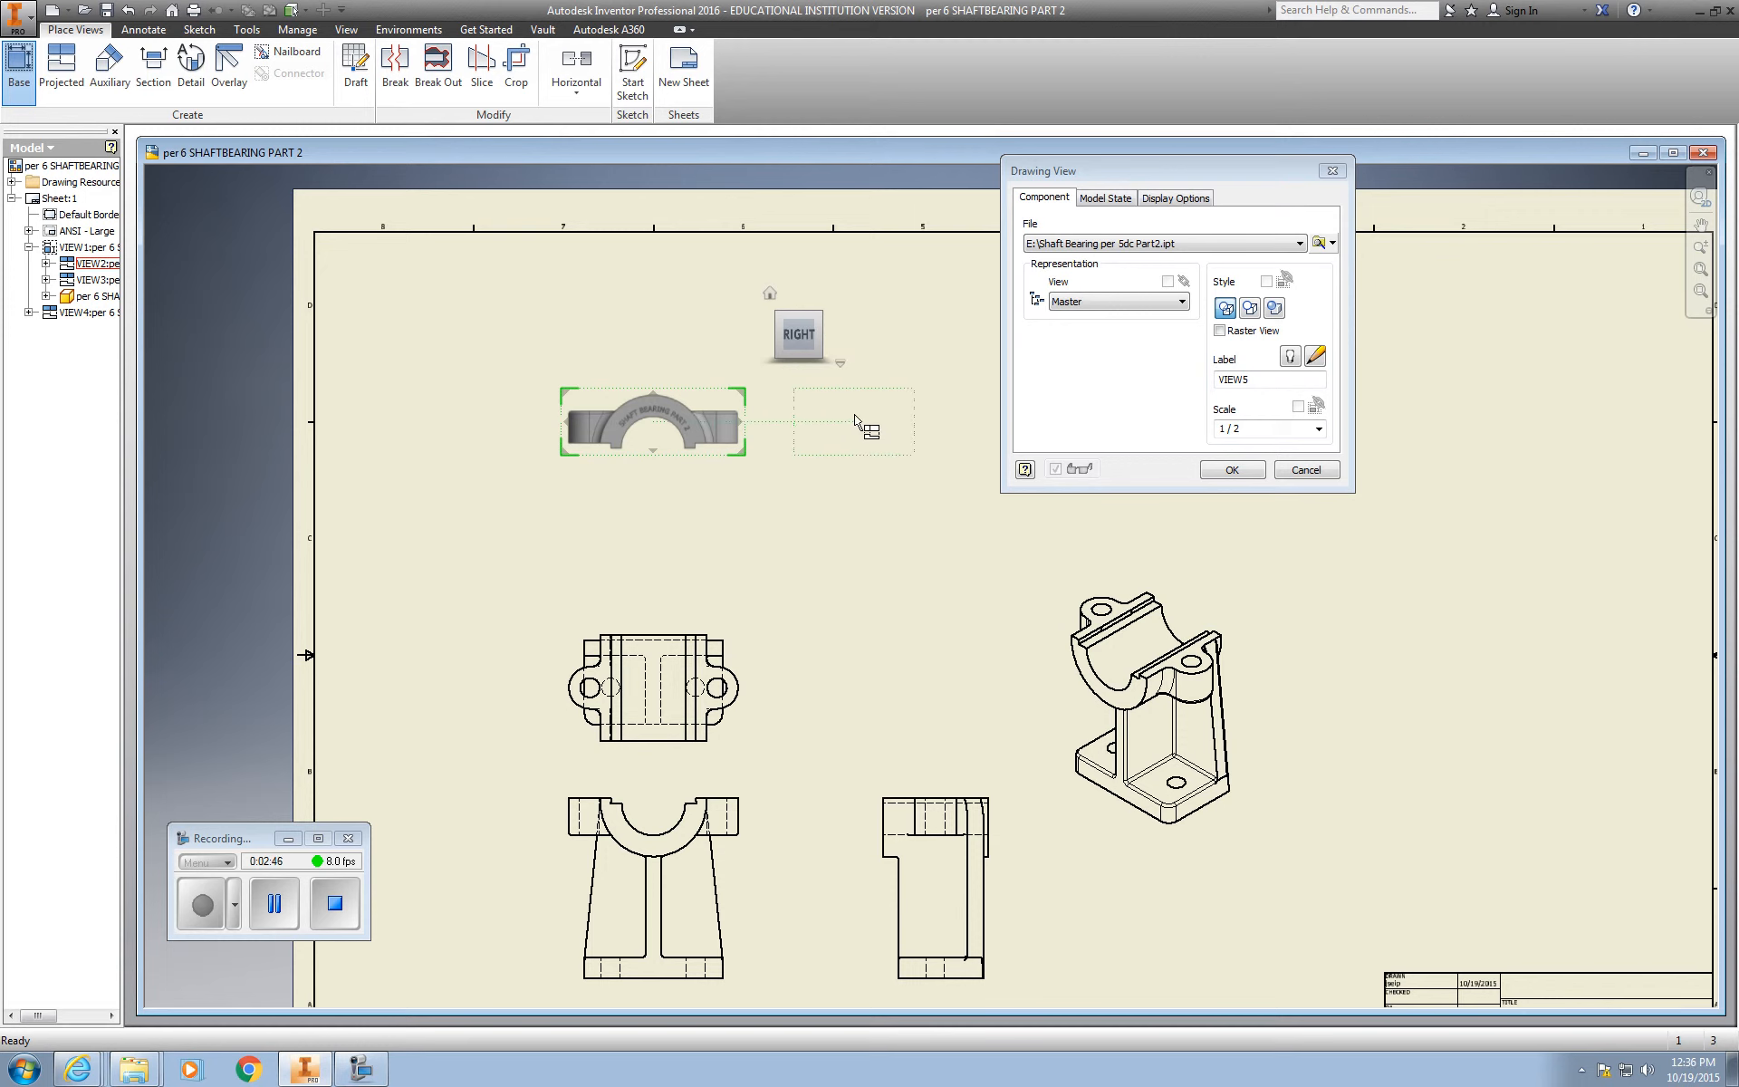
{"action": "left_click", "coordinate": [859, 422]}
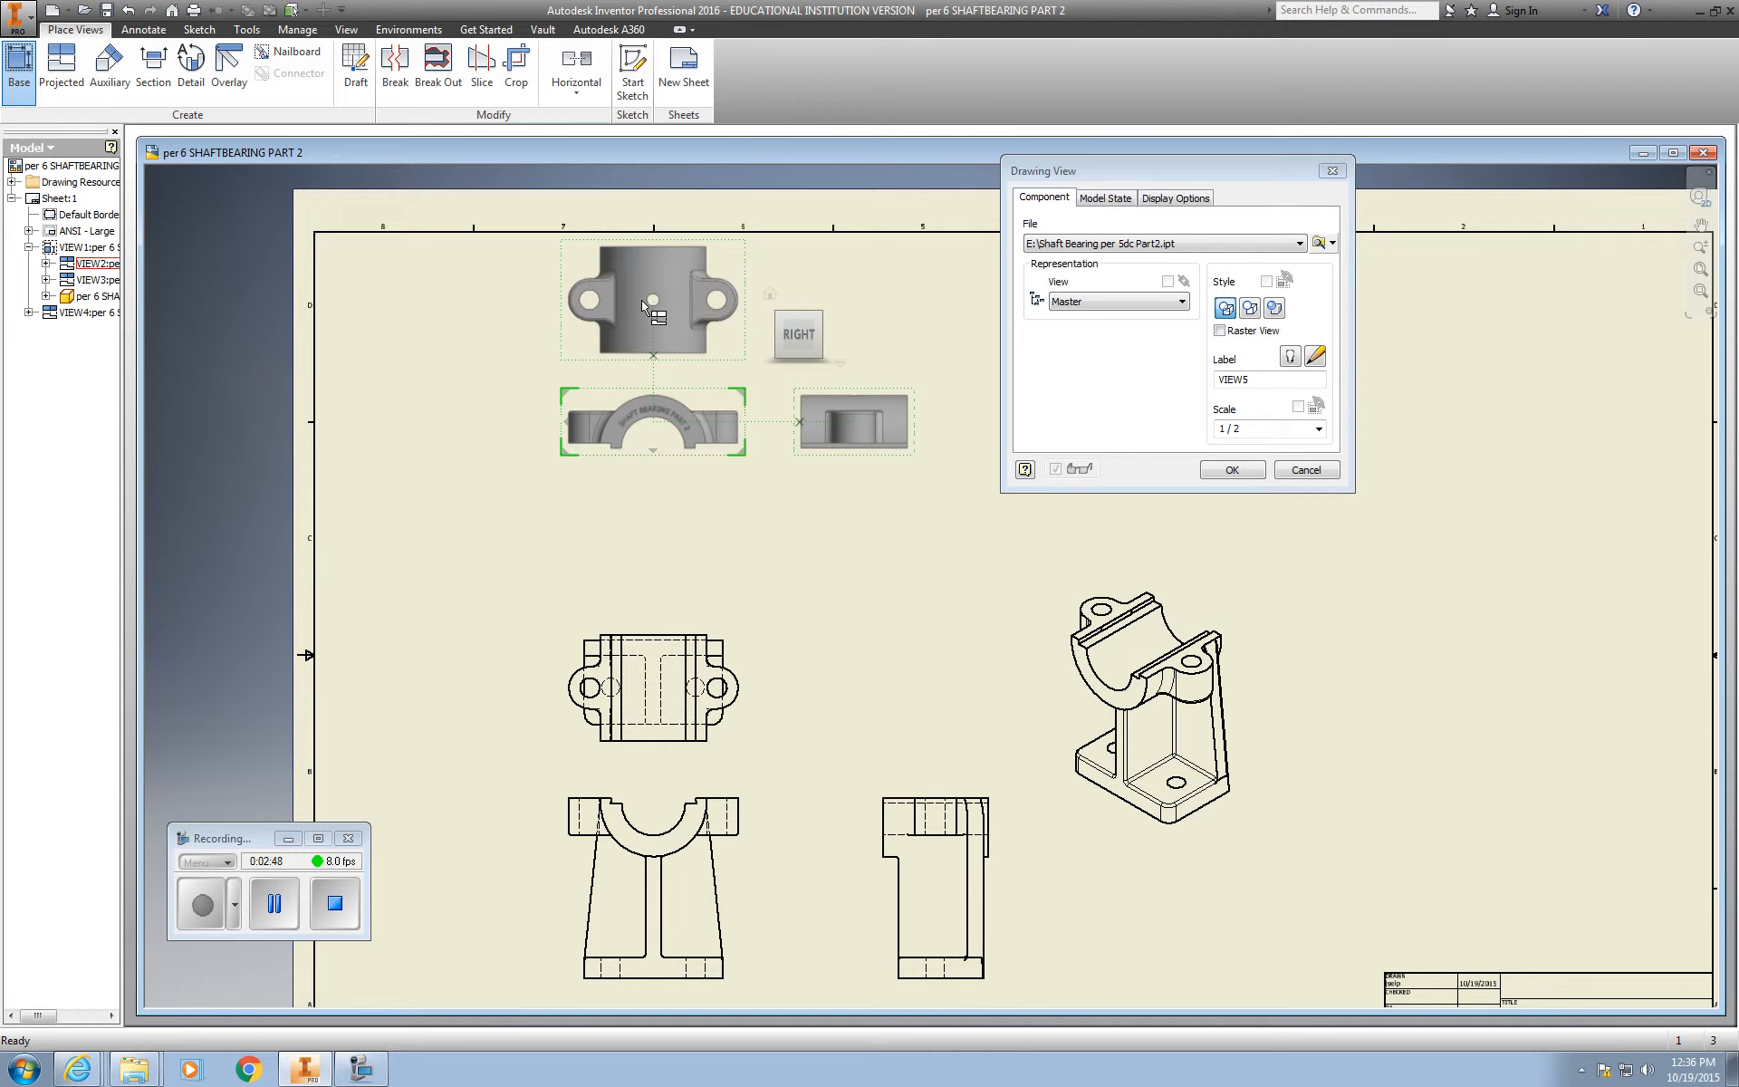
{"action": "scroll", "coordinate": [700, 326], "scroll_direction": "up", "scroll_amount": 1}
{"action": "middle_click_drag", "start_coordinate": [699, 326], "coordinate": [460, 373]}
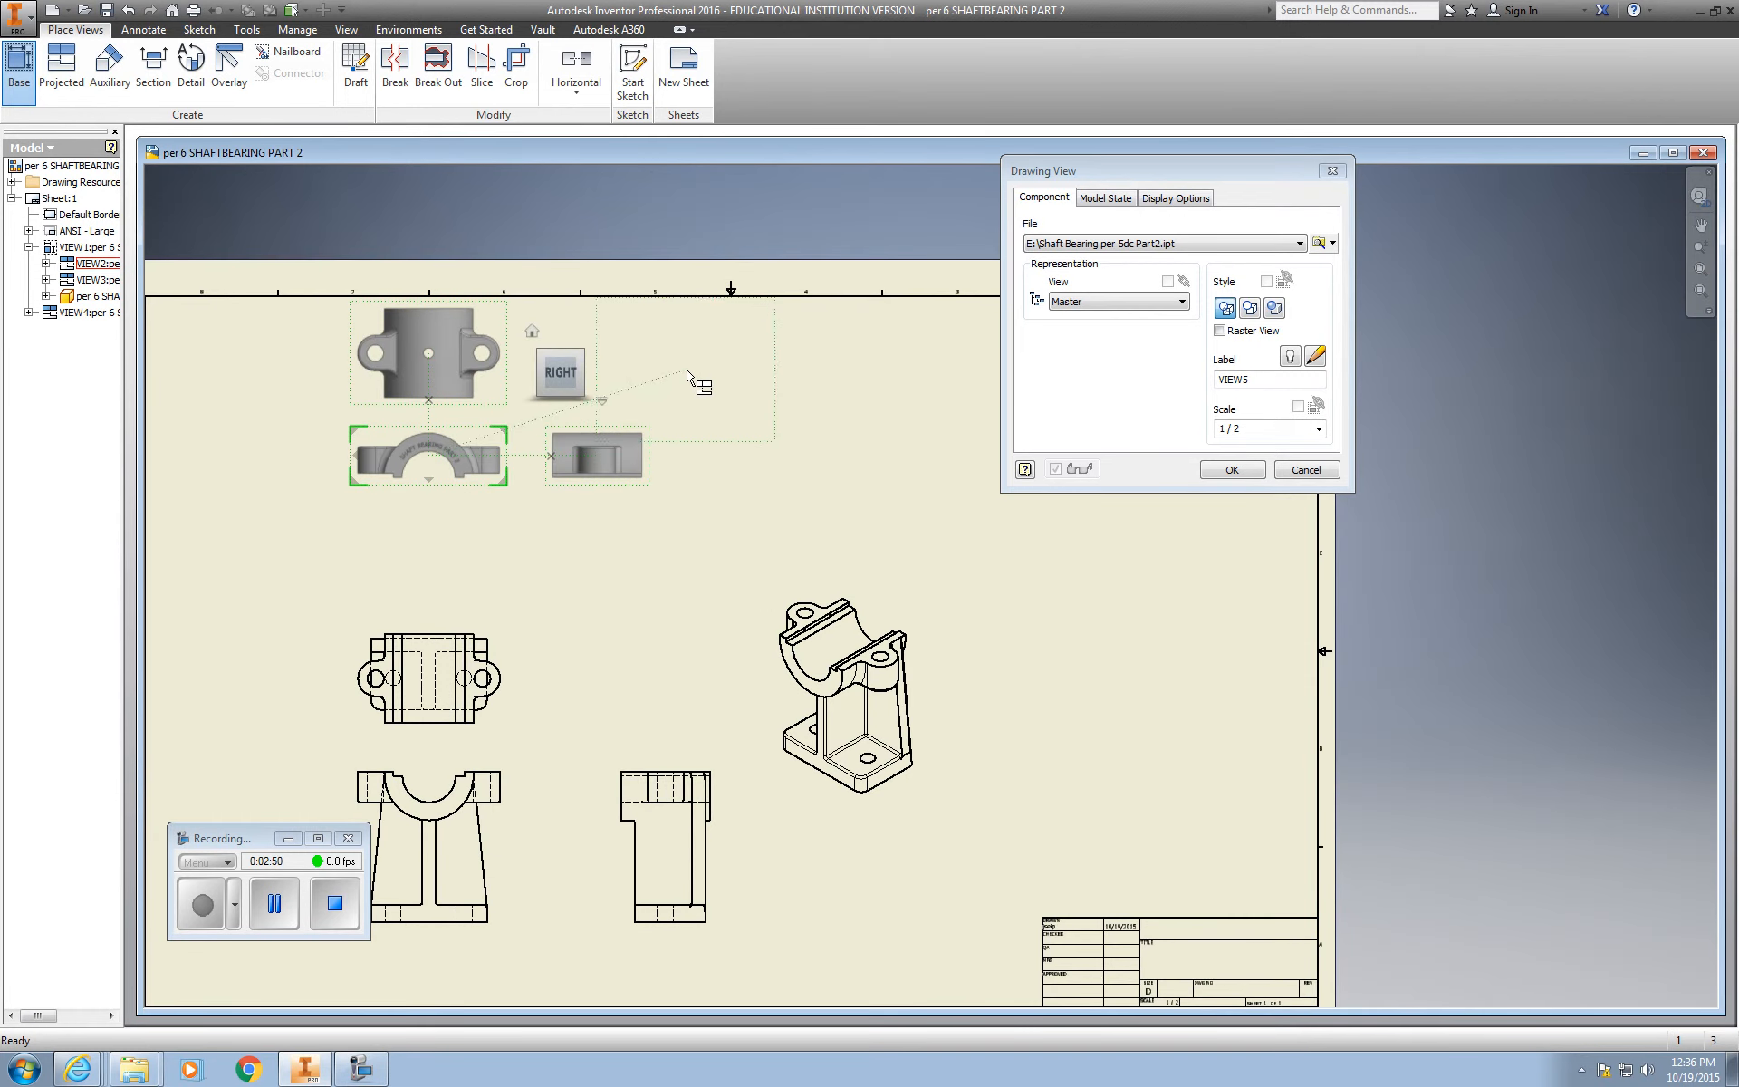
{"action": "right_click", "coordinate": [757, 382]}
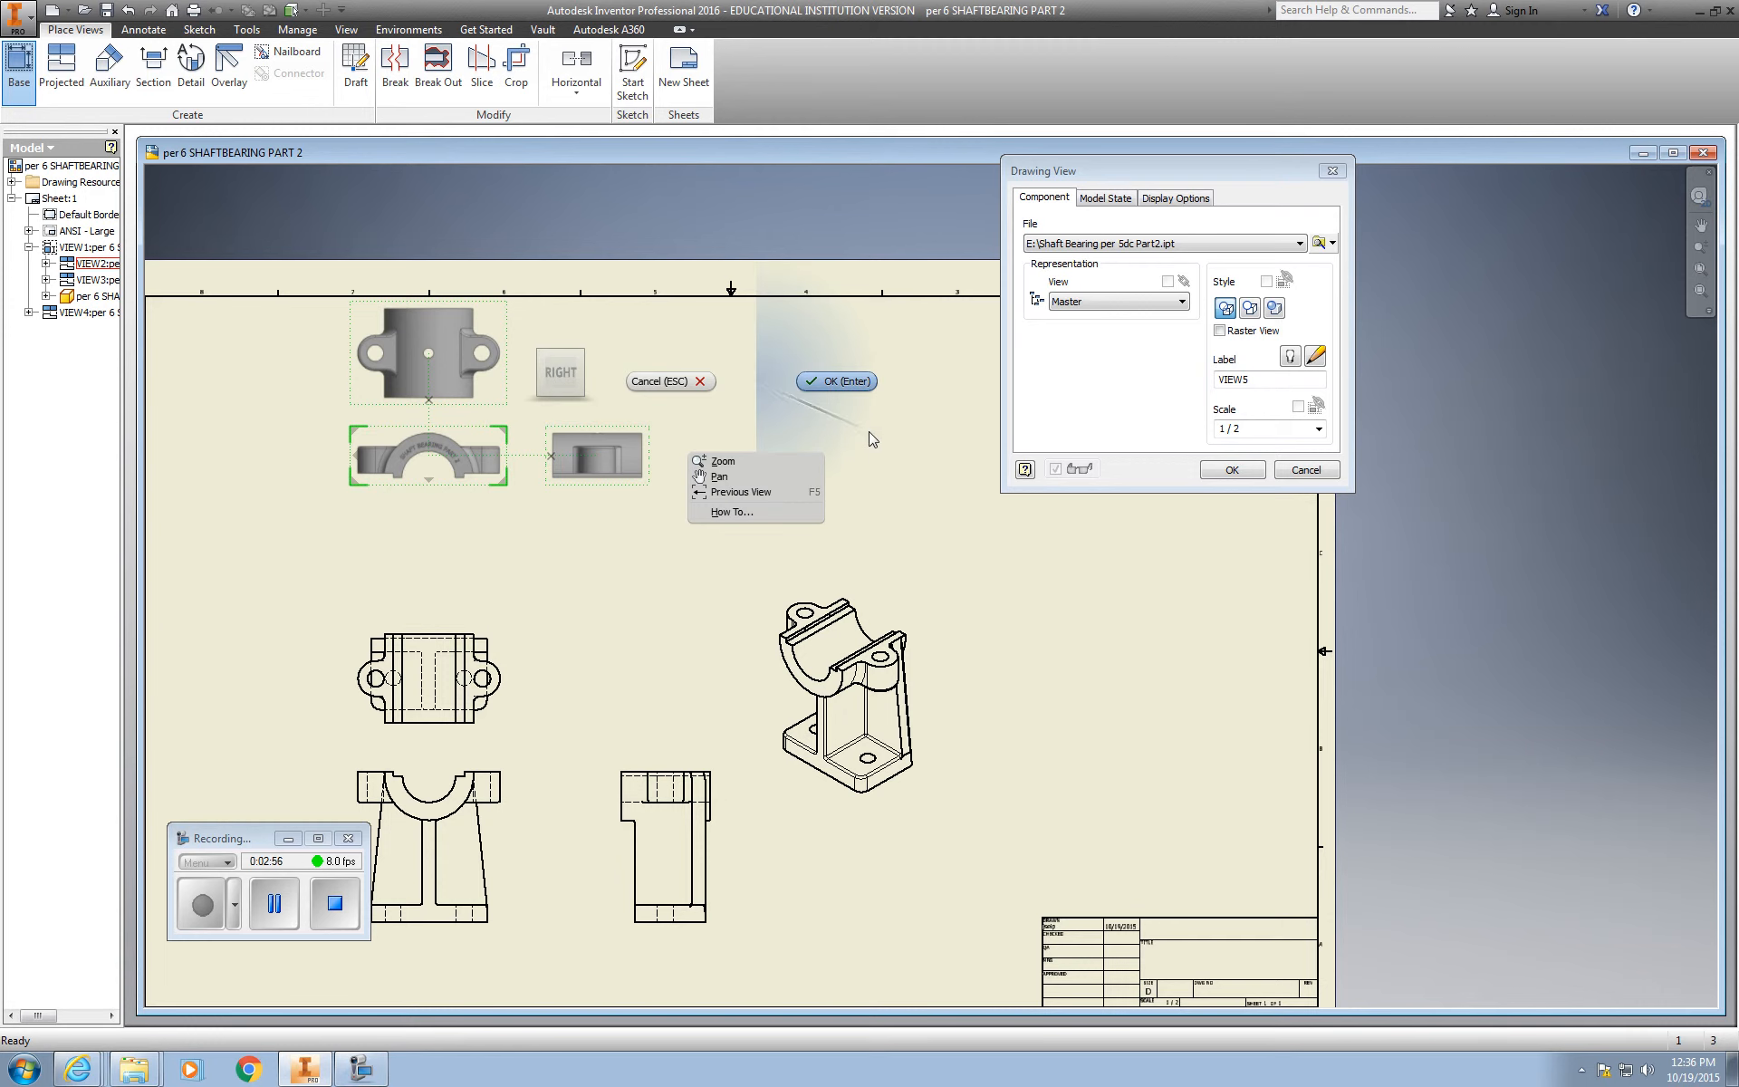
{"action": "left_click", "coordinate": [644, 385]}
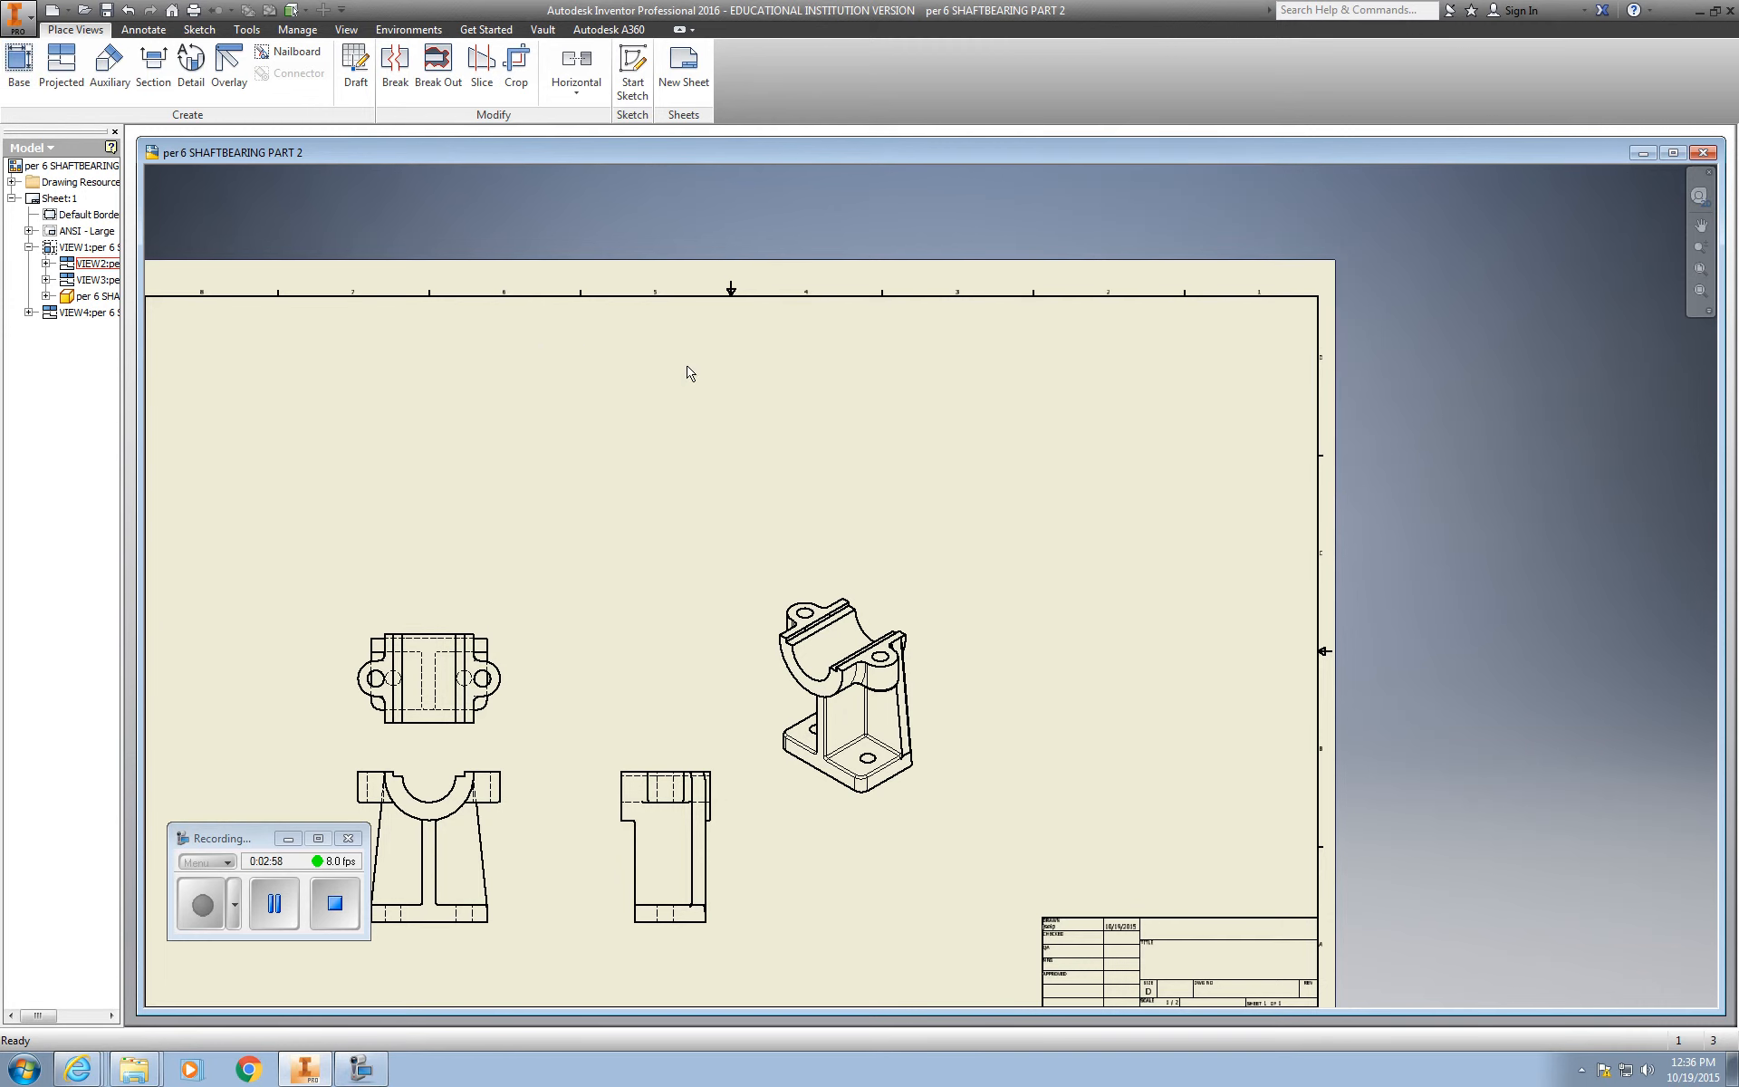
Step: Start a second base view from the part file shaft bearing per 6 part 2.ipt on the removable disk
{"action": "left_click", "coordinate": [18, 63]}
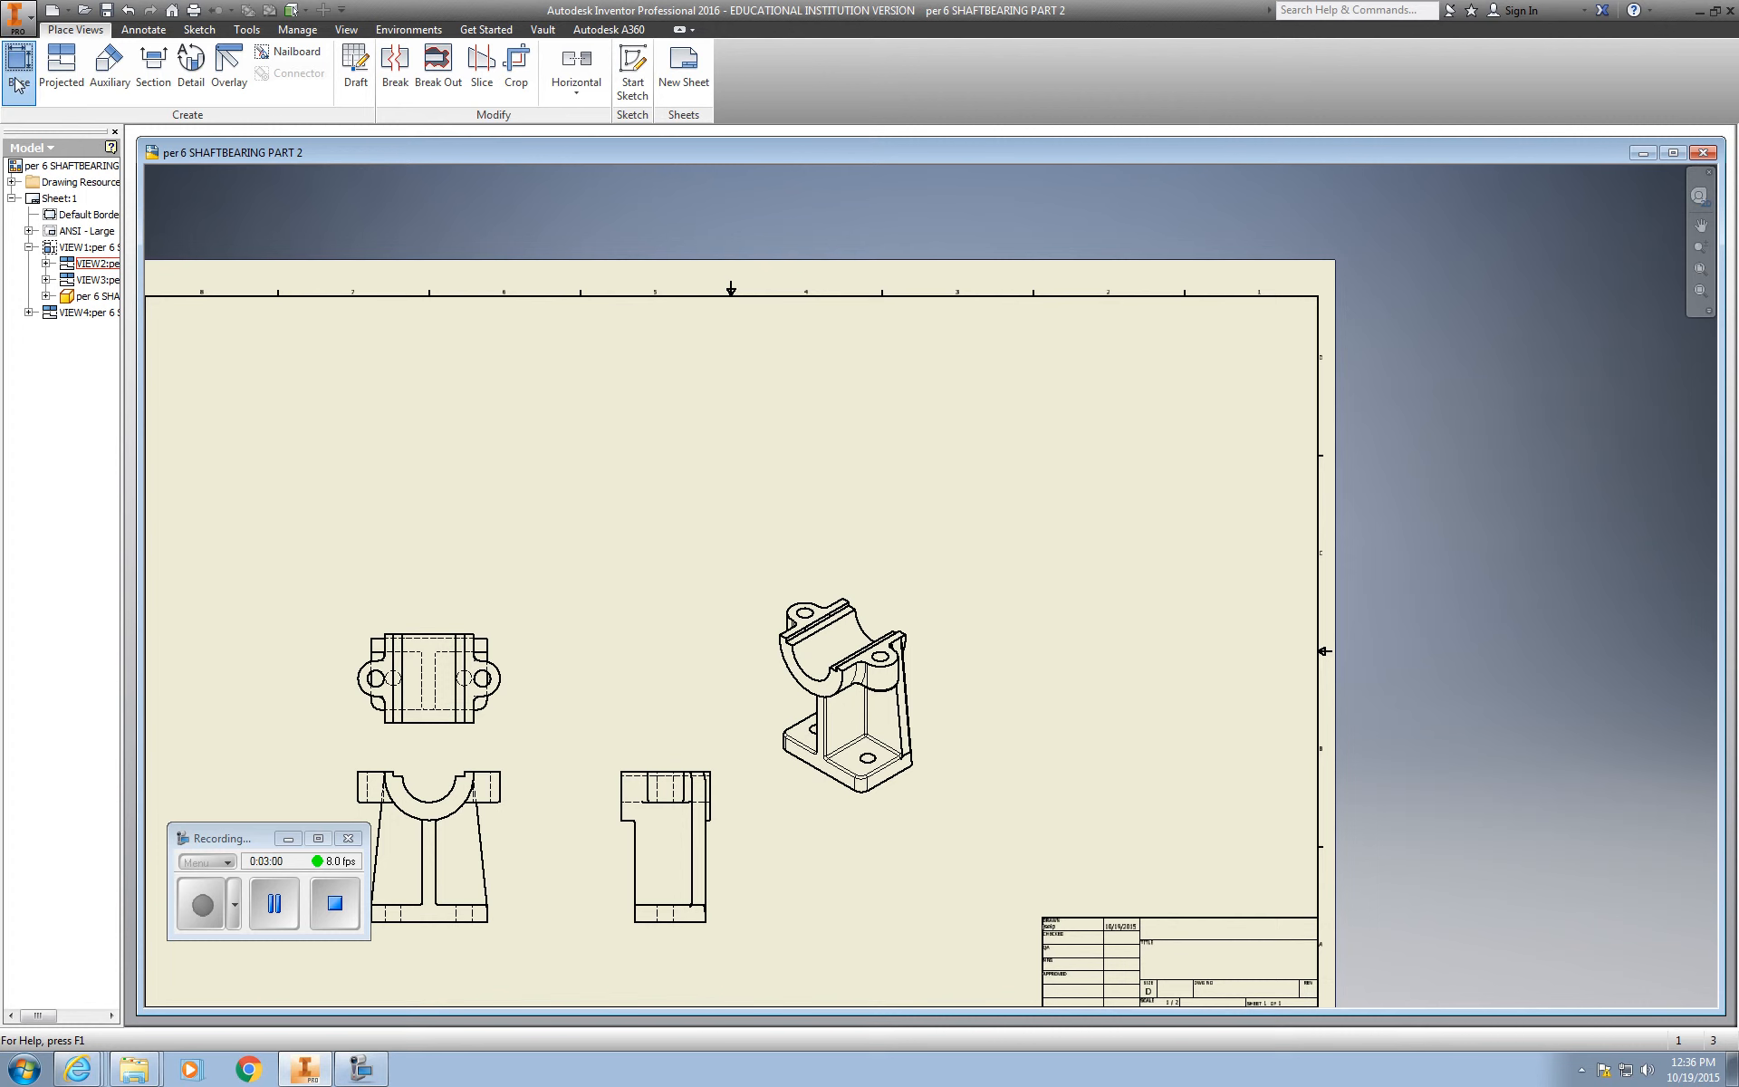
{"action": "left_click", "coordinate": [1319, 242]}
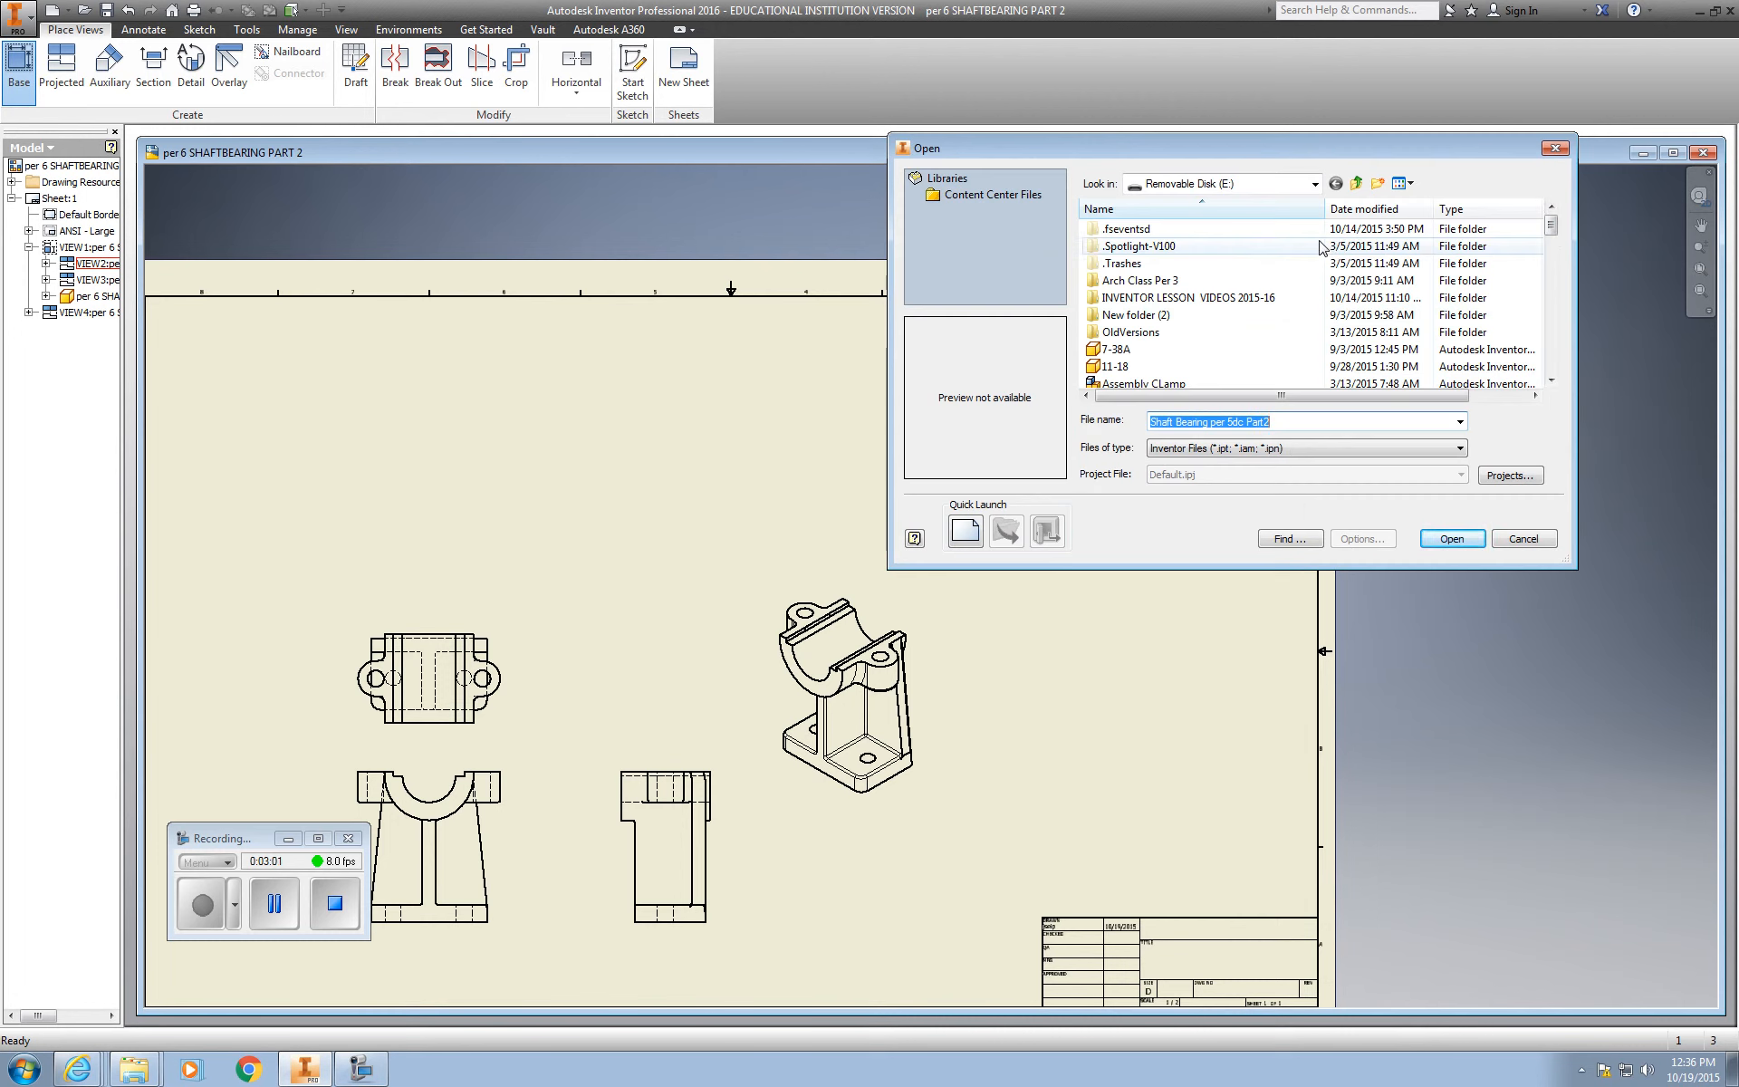
{"action": "left_click_drag", "start_coordinate": [1555, 237], "coordinate": [1573, 352]}
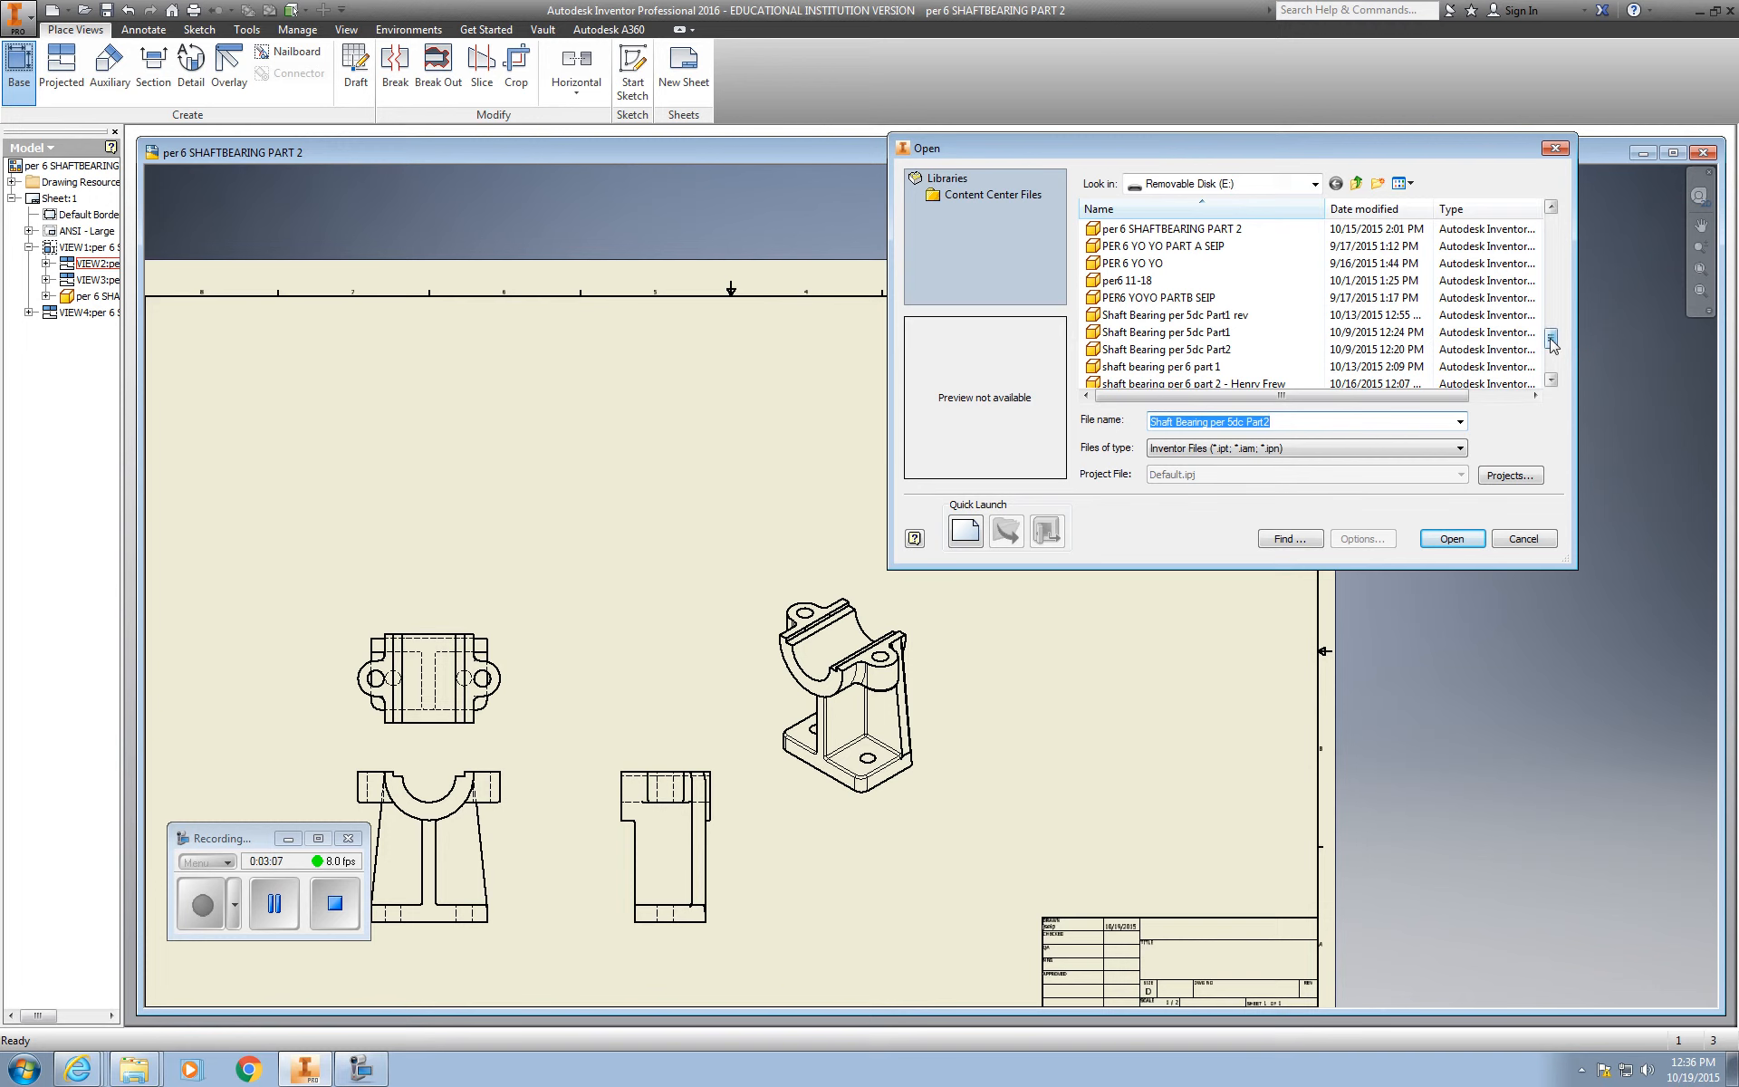
{"action": "left_click_drag", "start_coordinate": [1551, 337], "coordinate": [1553, 355]}
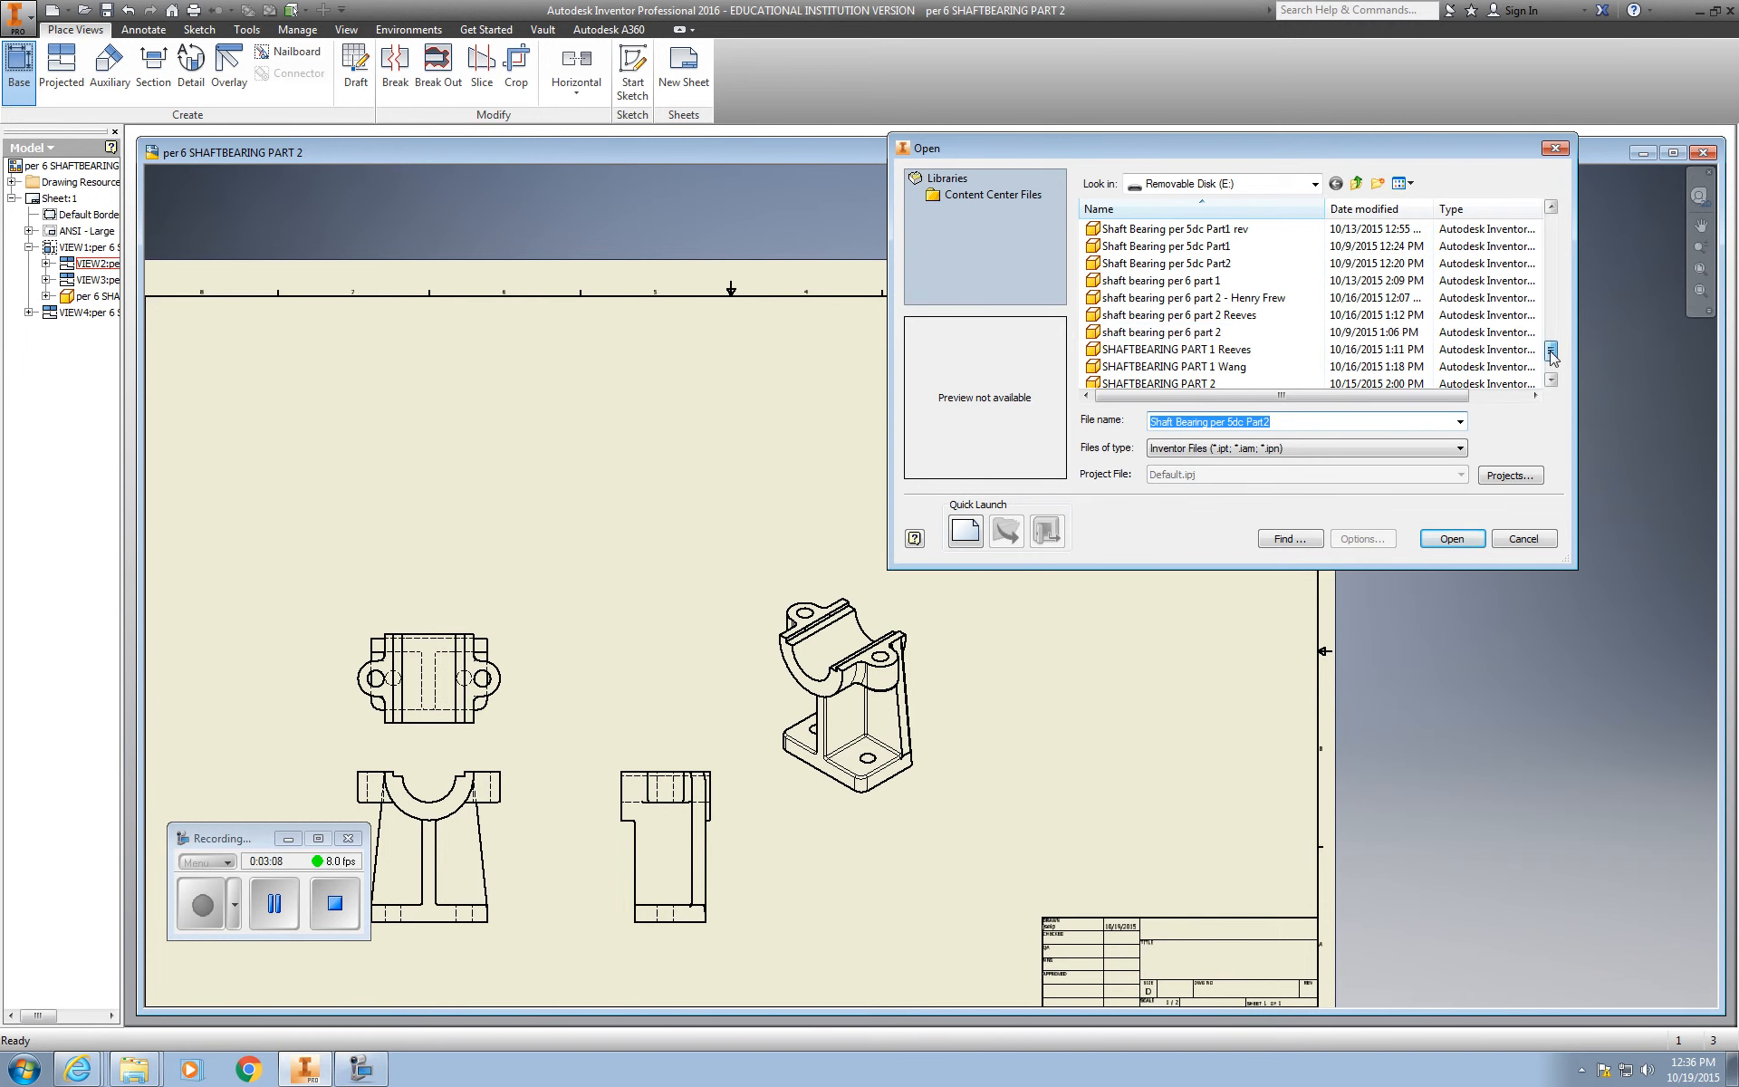
{"action": "left_click", "coordinate": [1201, 335]}
{"action": "double_click", "coordinate": [1201, 335]}
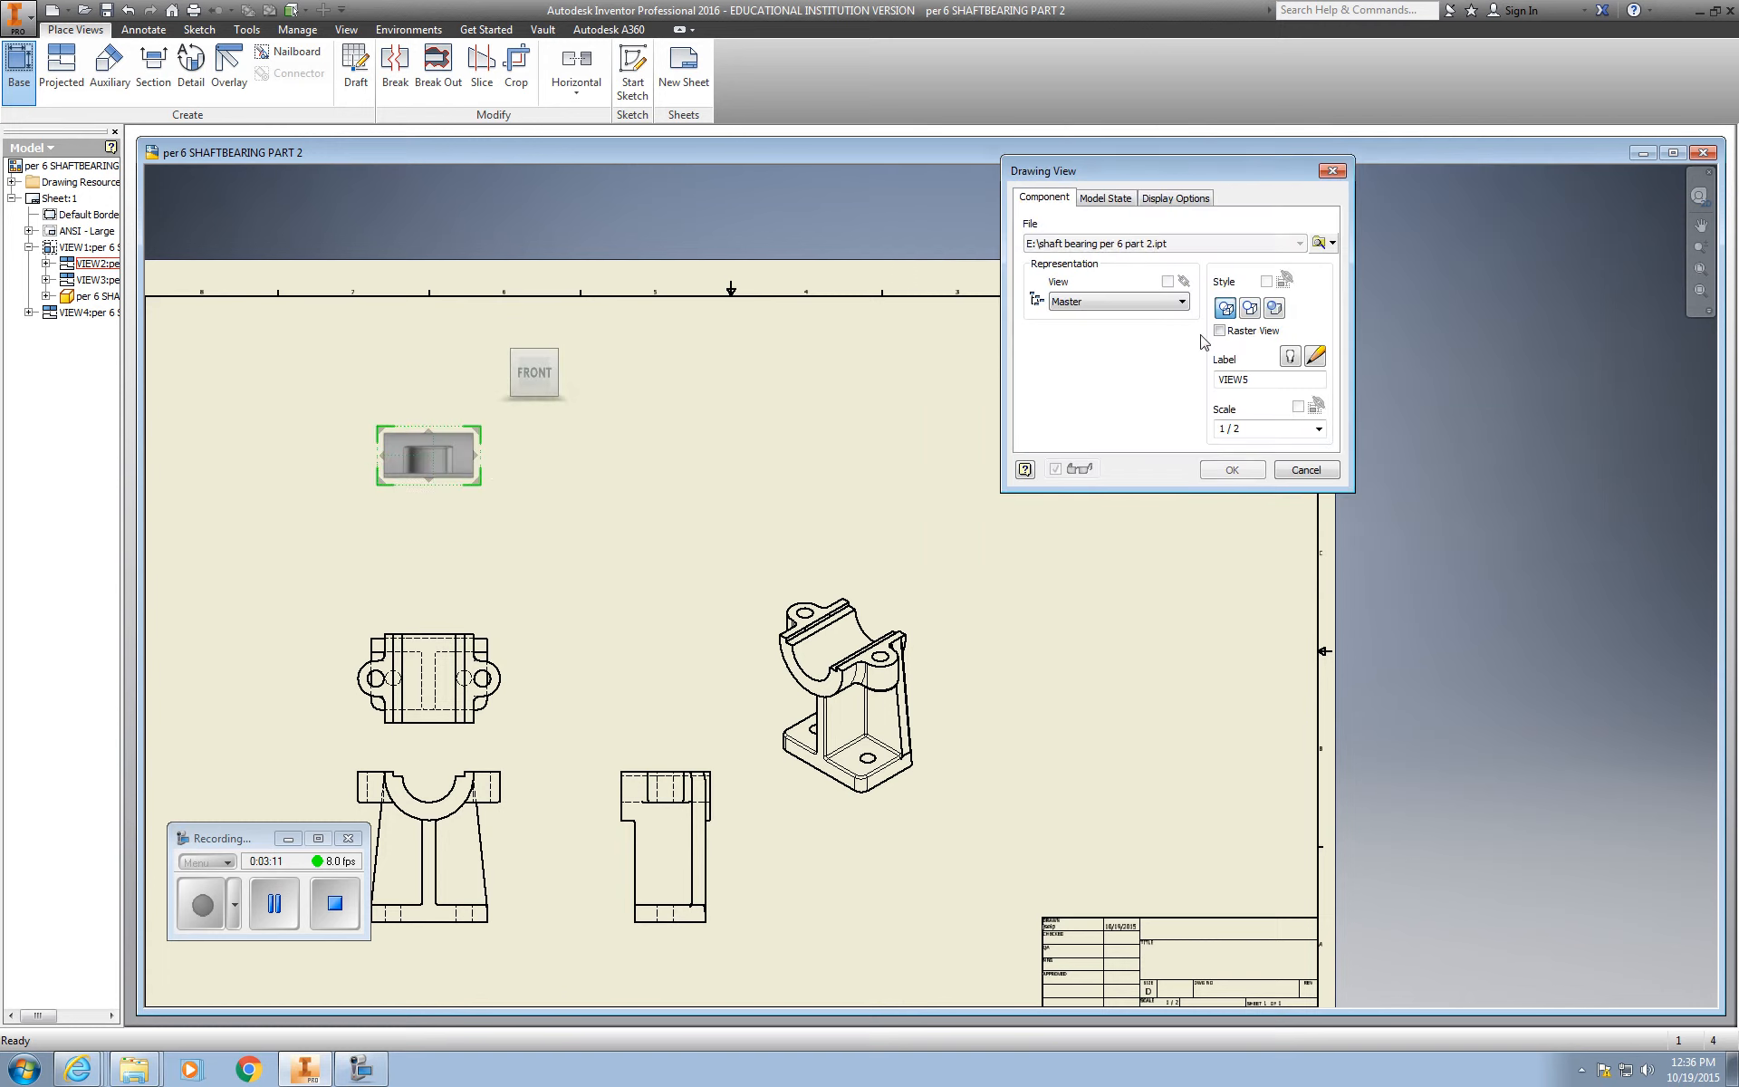
Step: Orient the bearing cap's base view to the Right side and create it with projected side, top and isometric views
{"action": "left_click", "coordinate": [569, 372]}
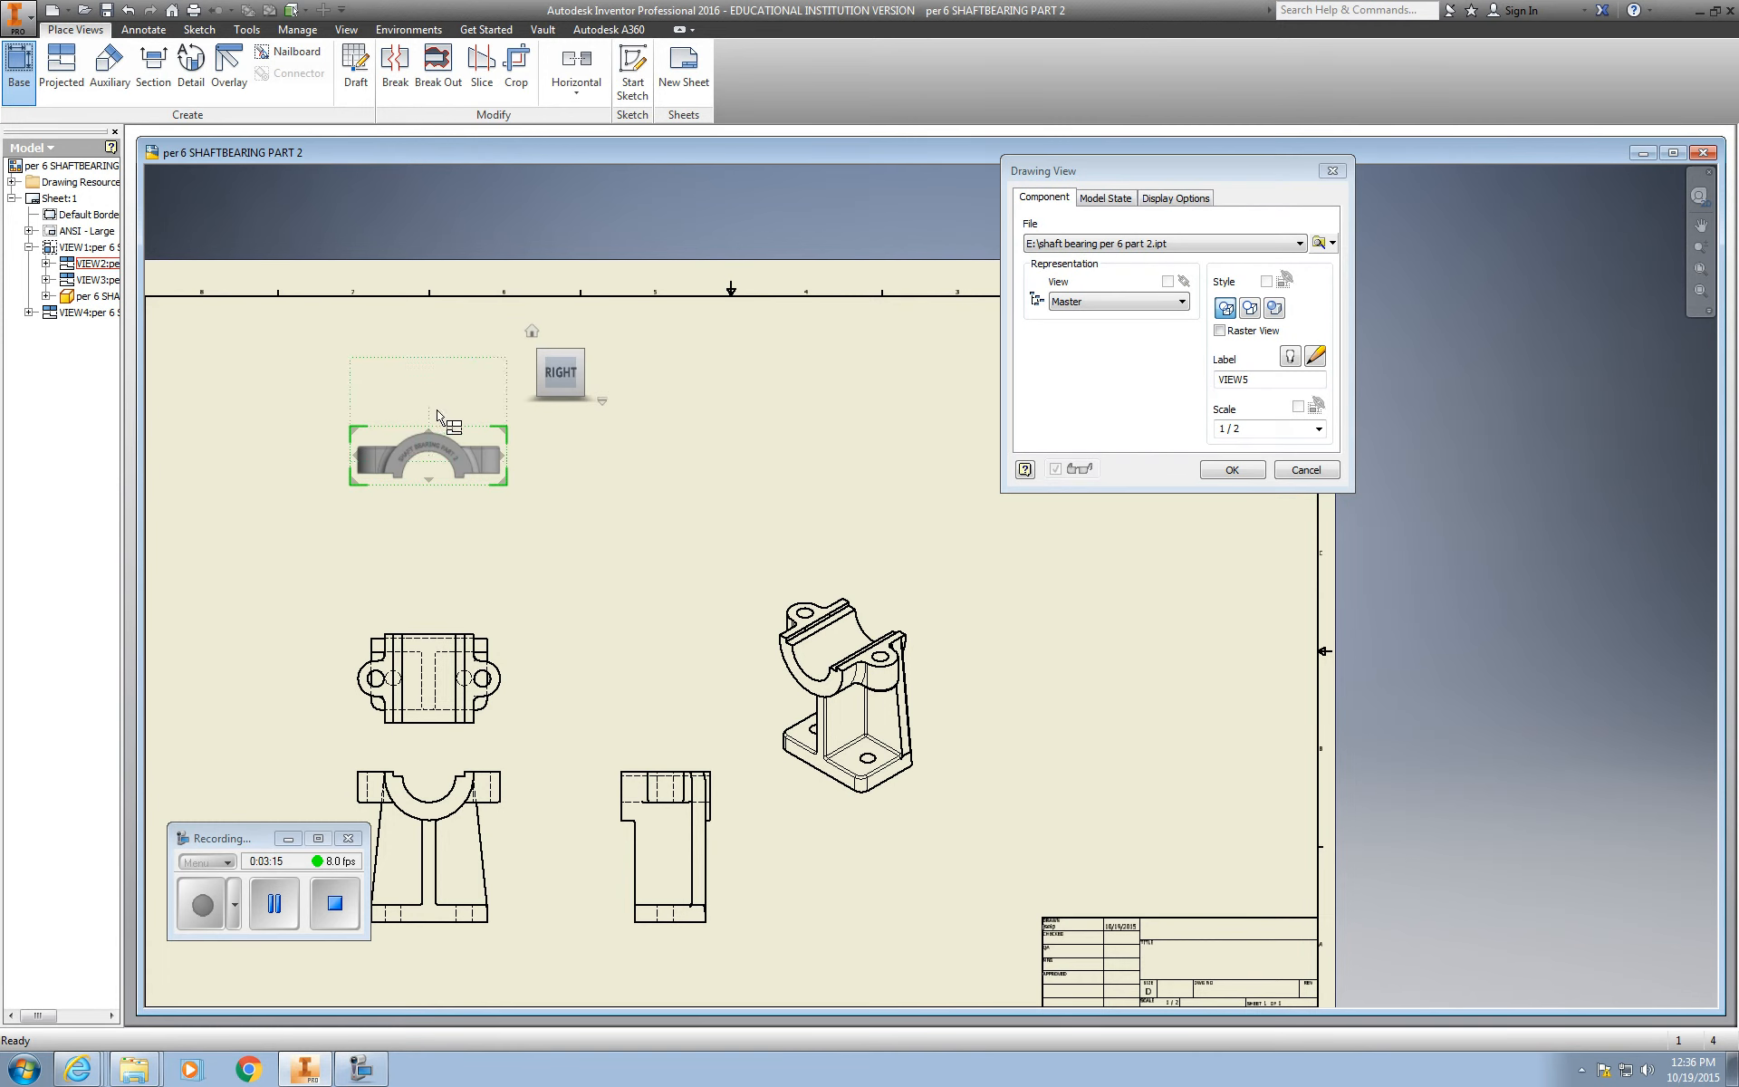
{"action": "left_click", "coordinate": [610, 449]}
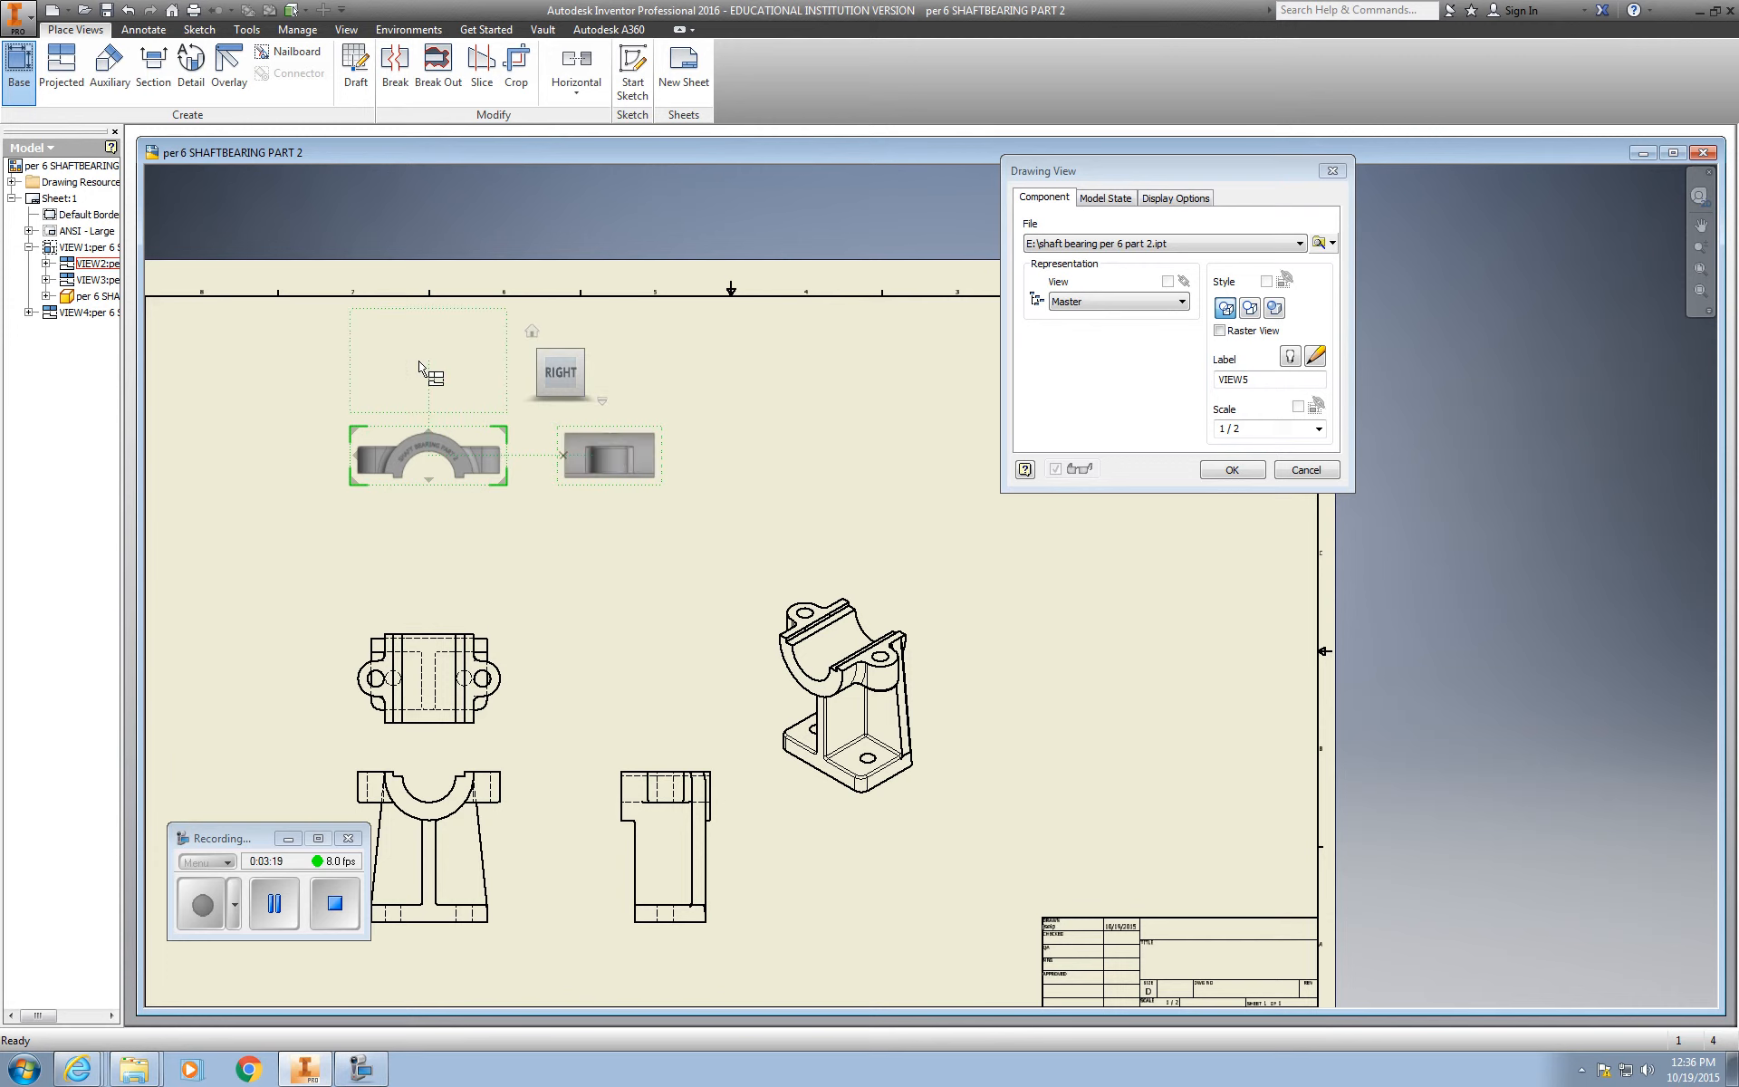
{"action": "left_click", "coordinate": [419, 355]}
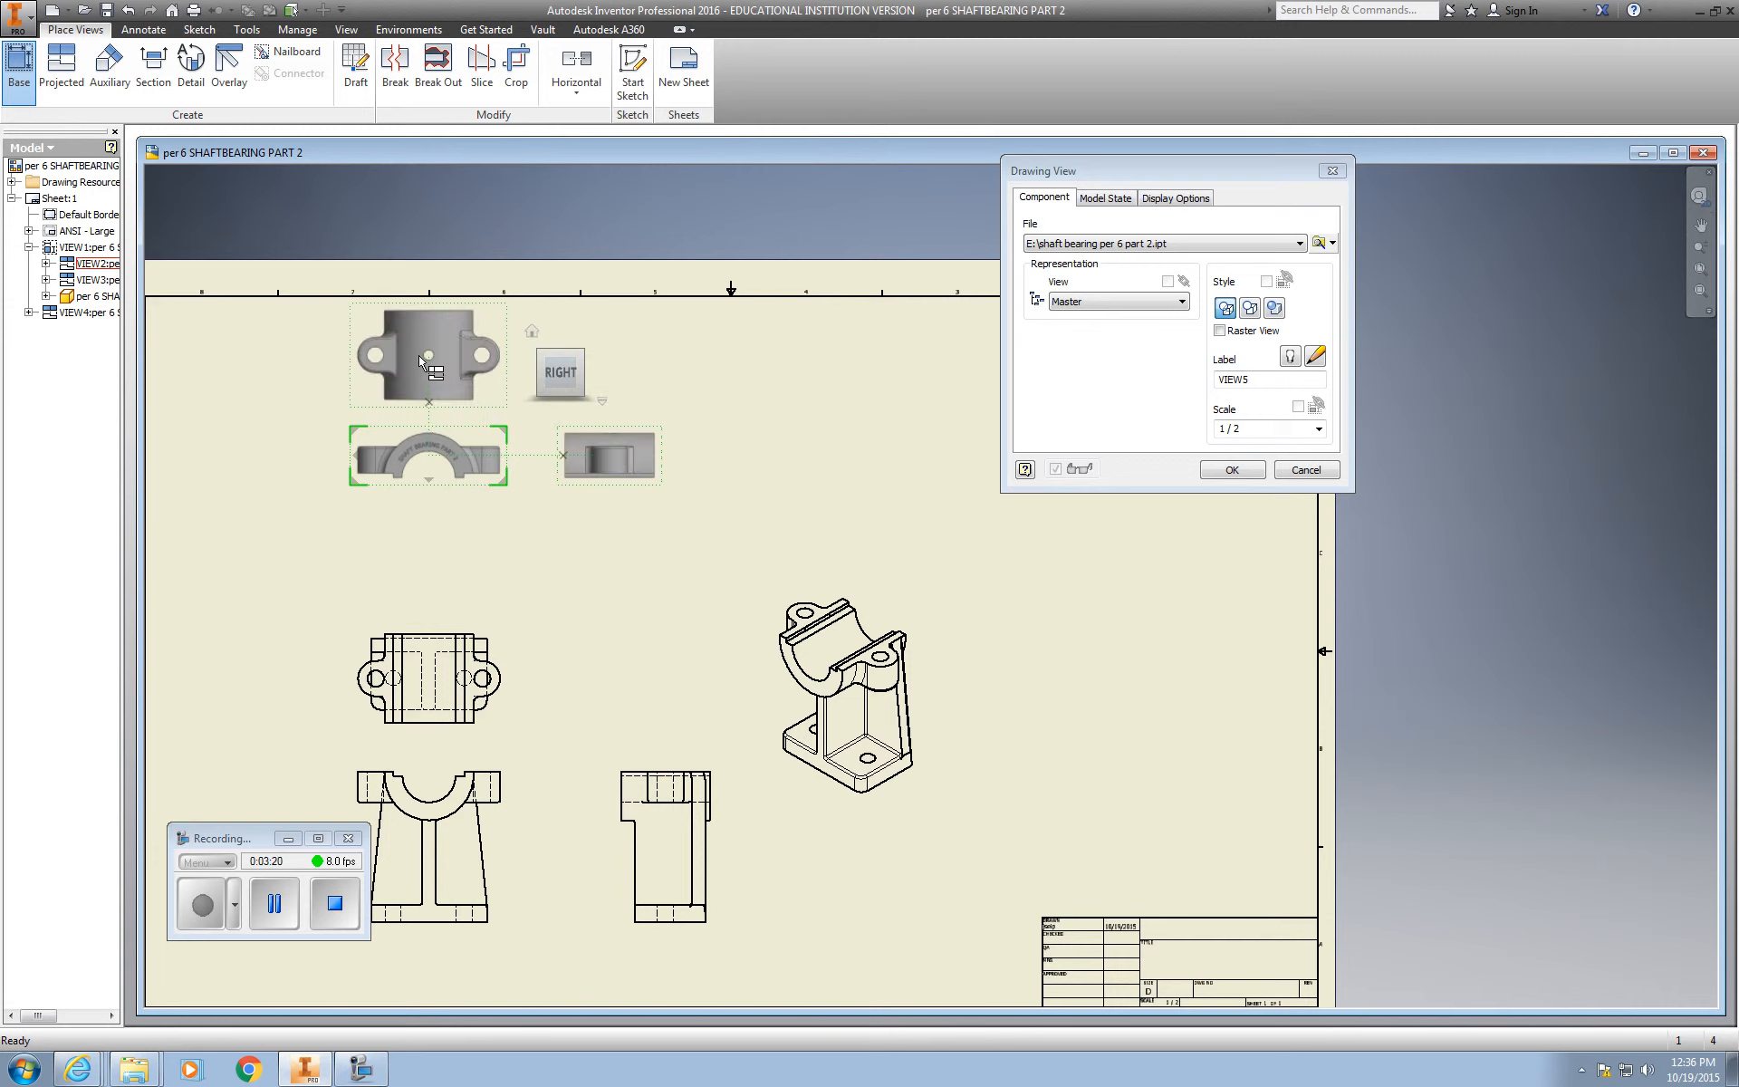
{"action": "left_click", "coordinate": [761, 362]}
{"action": "right_click", "coordinate": [764, 360]}
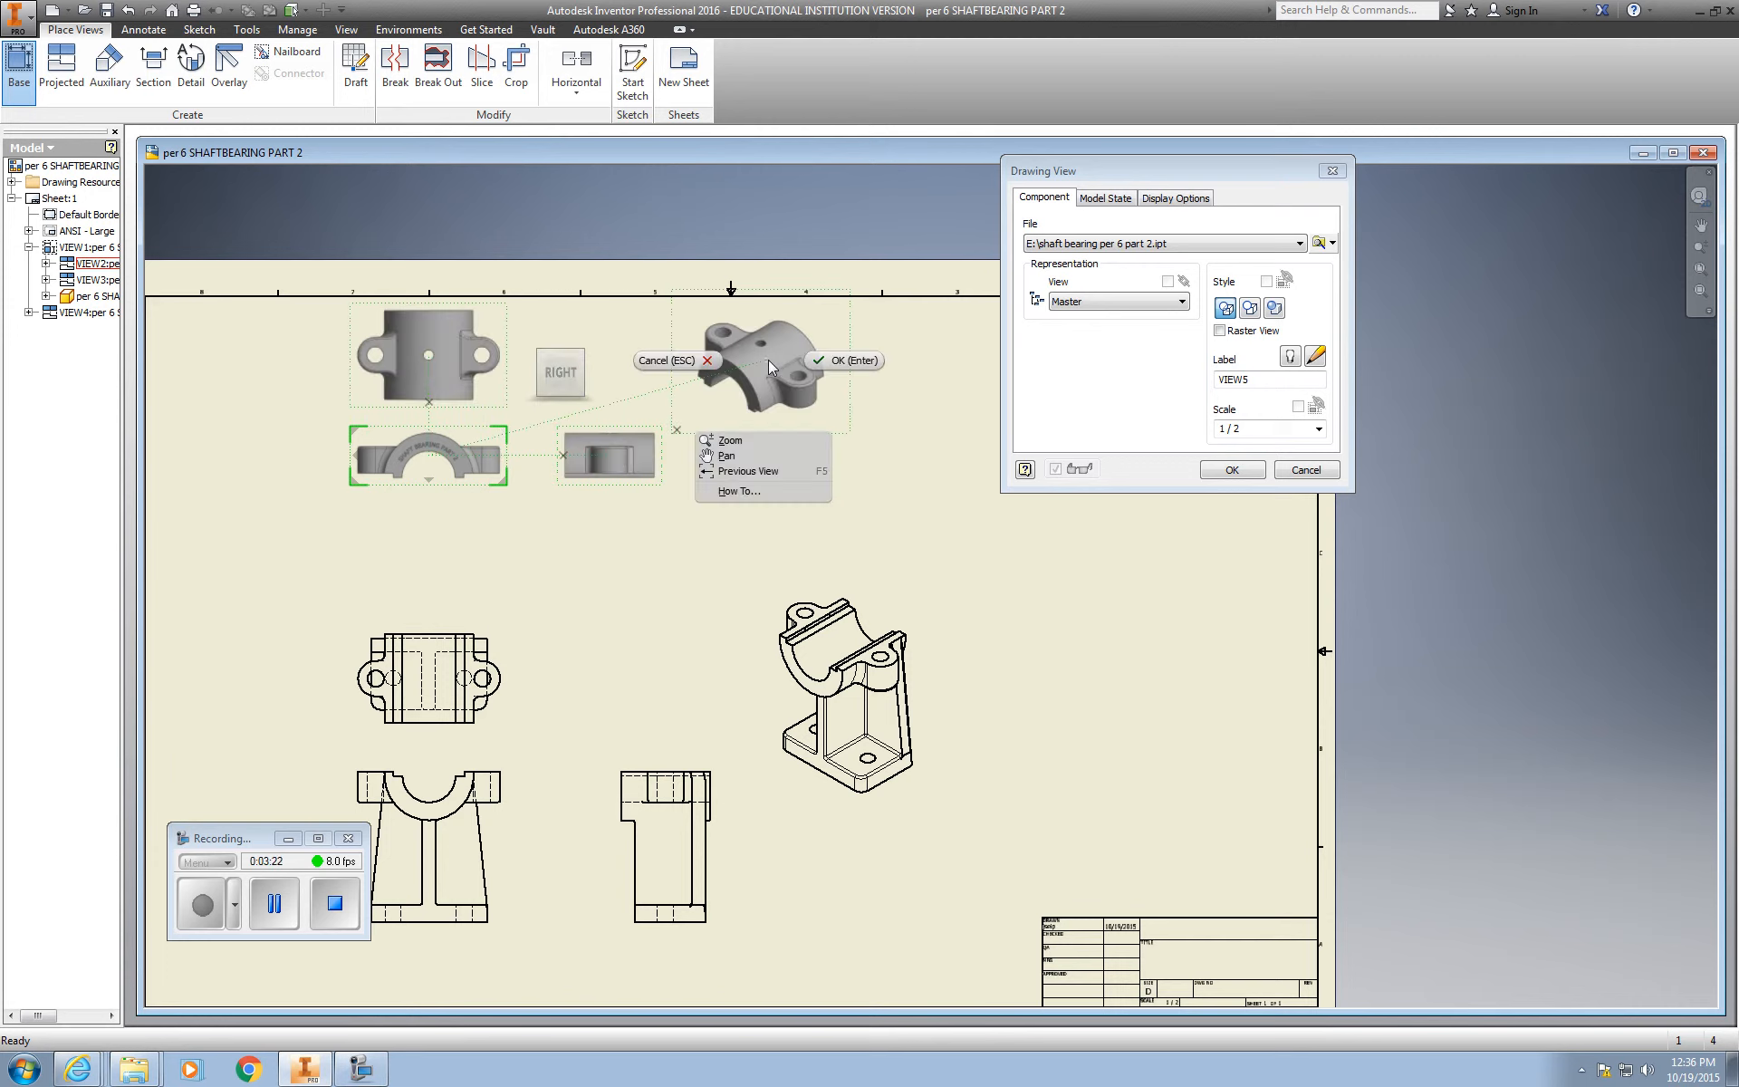
{"action": "left_click", "coordinate": [820, 361]}
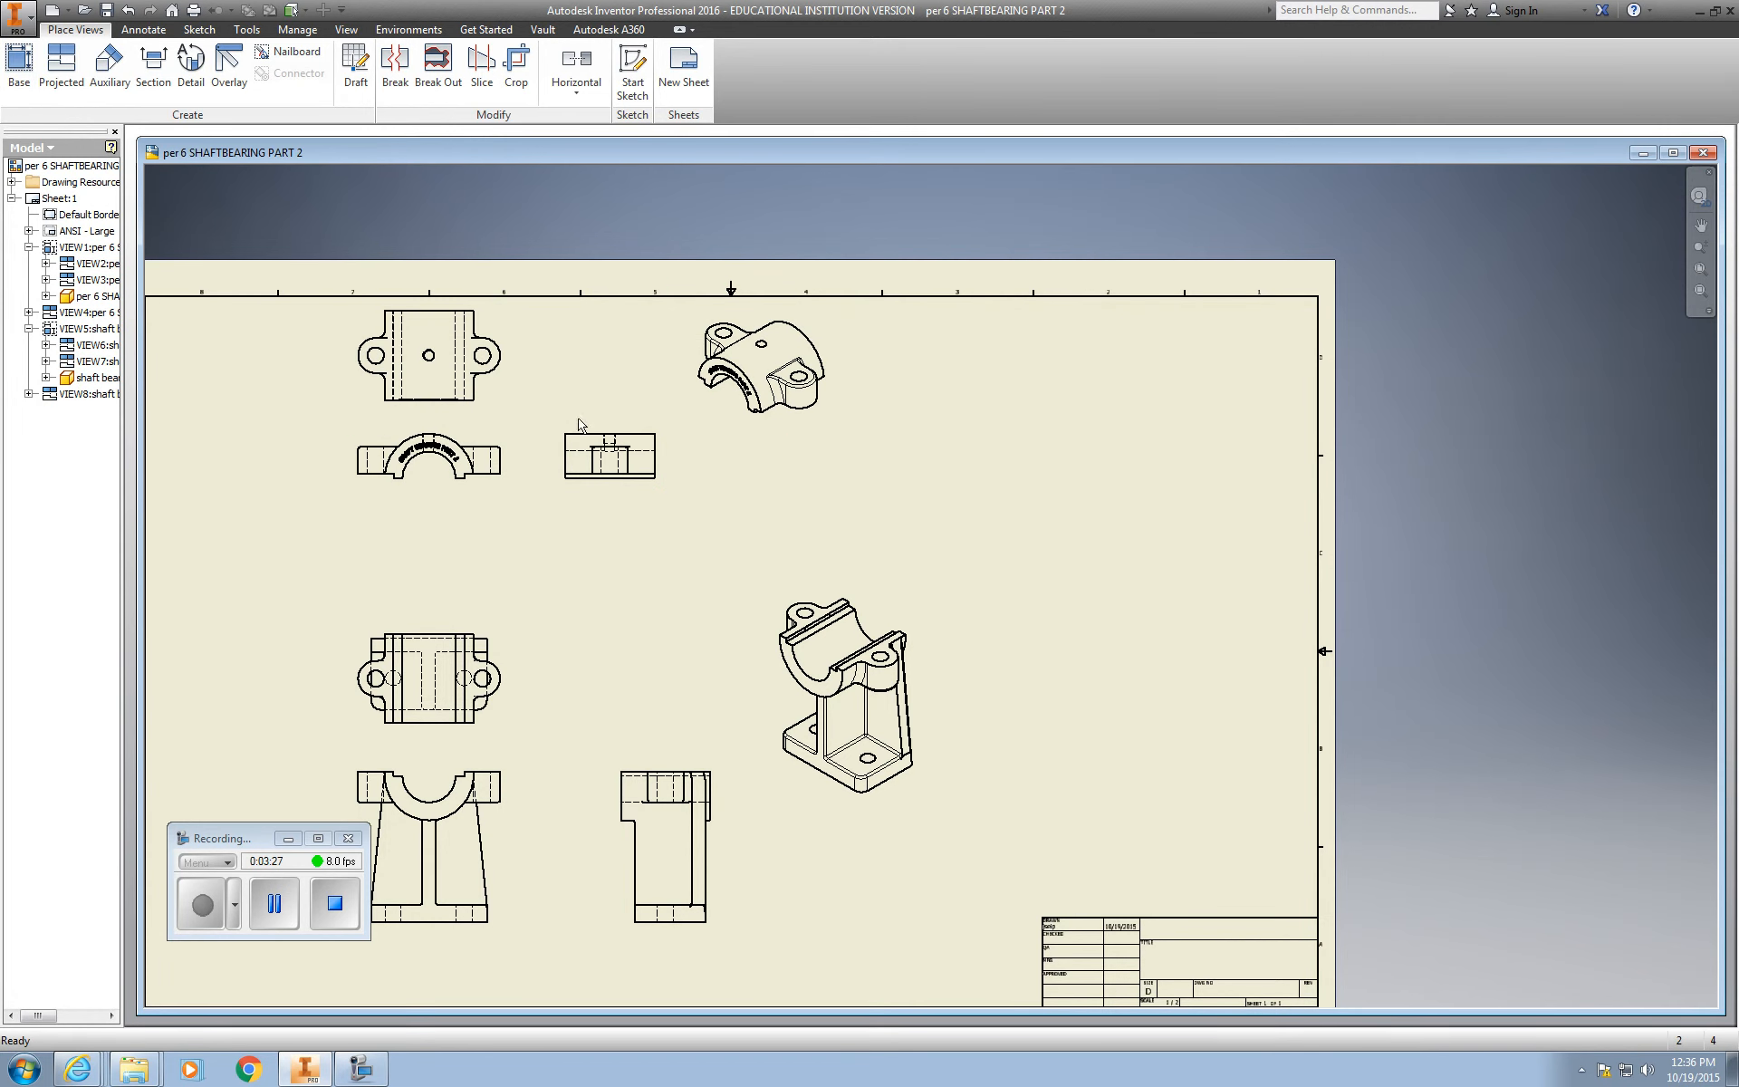
Step: Rearrange the bearing cap's front, side and top views toward the sheet's left edge, with more space between front and top
{"action": "left_click_drag", "start_coordinate": [409, 501], "coordinate": [301, 533]}
{"action": "left_click_drag", "start_coordinate": [590, 520], "coordinate": [492, 538]}
{"action": "left_click_drag", "start_coordinate": [328, 408], "coordinate": [327, 434]}
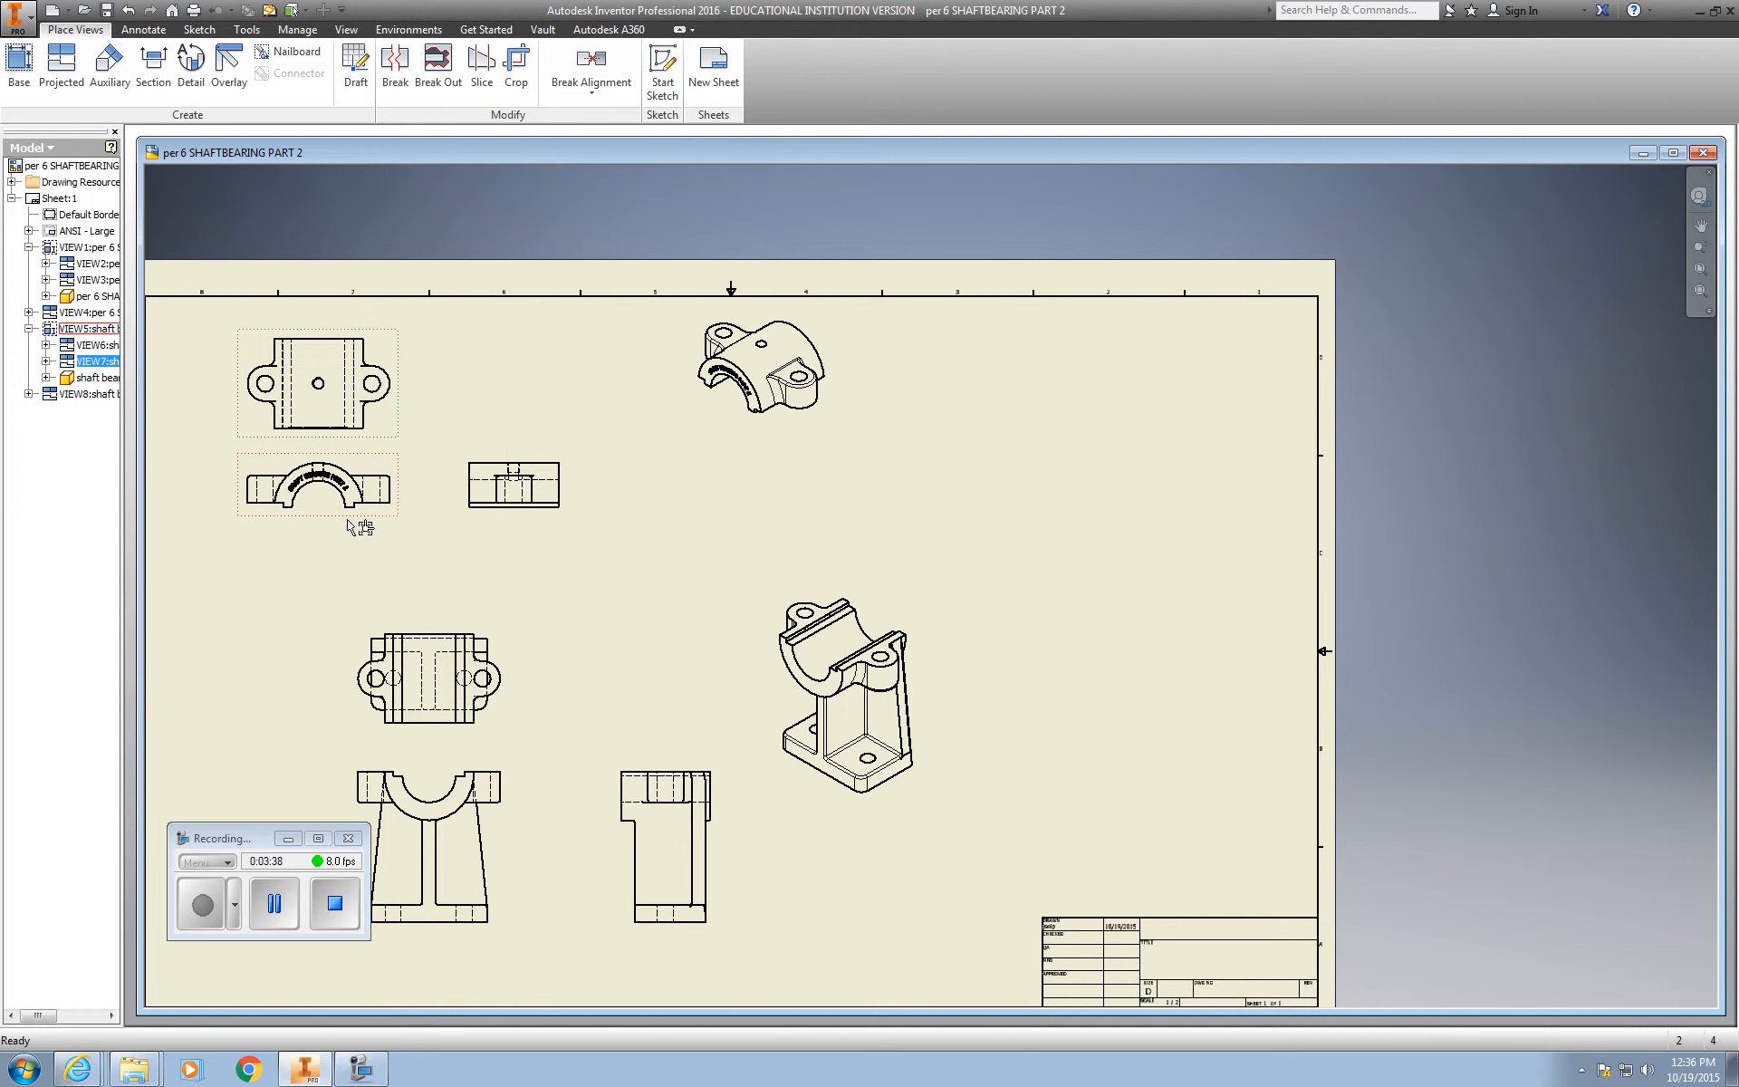
{"action": "left_click_drag", "start_coordinate": [357, 524], "coordinate": [355, 562]}
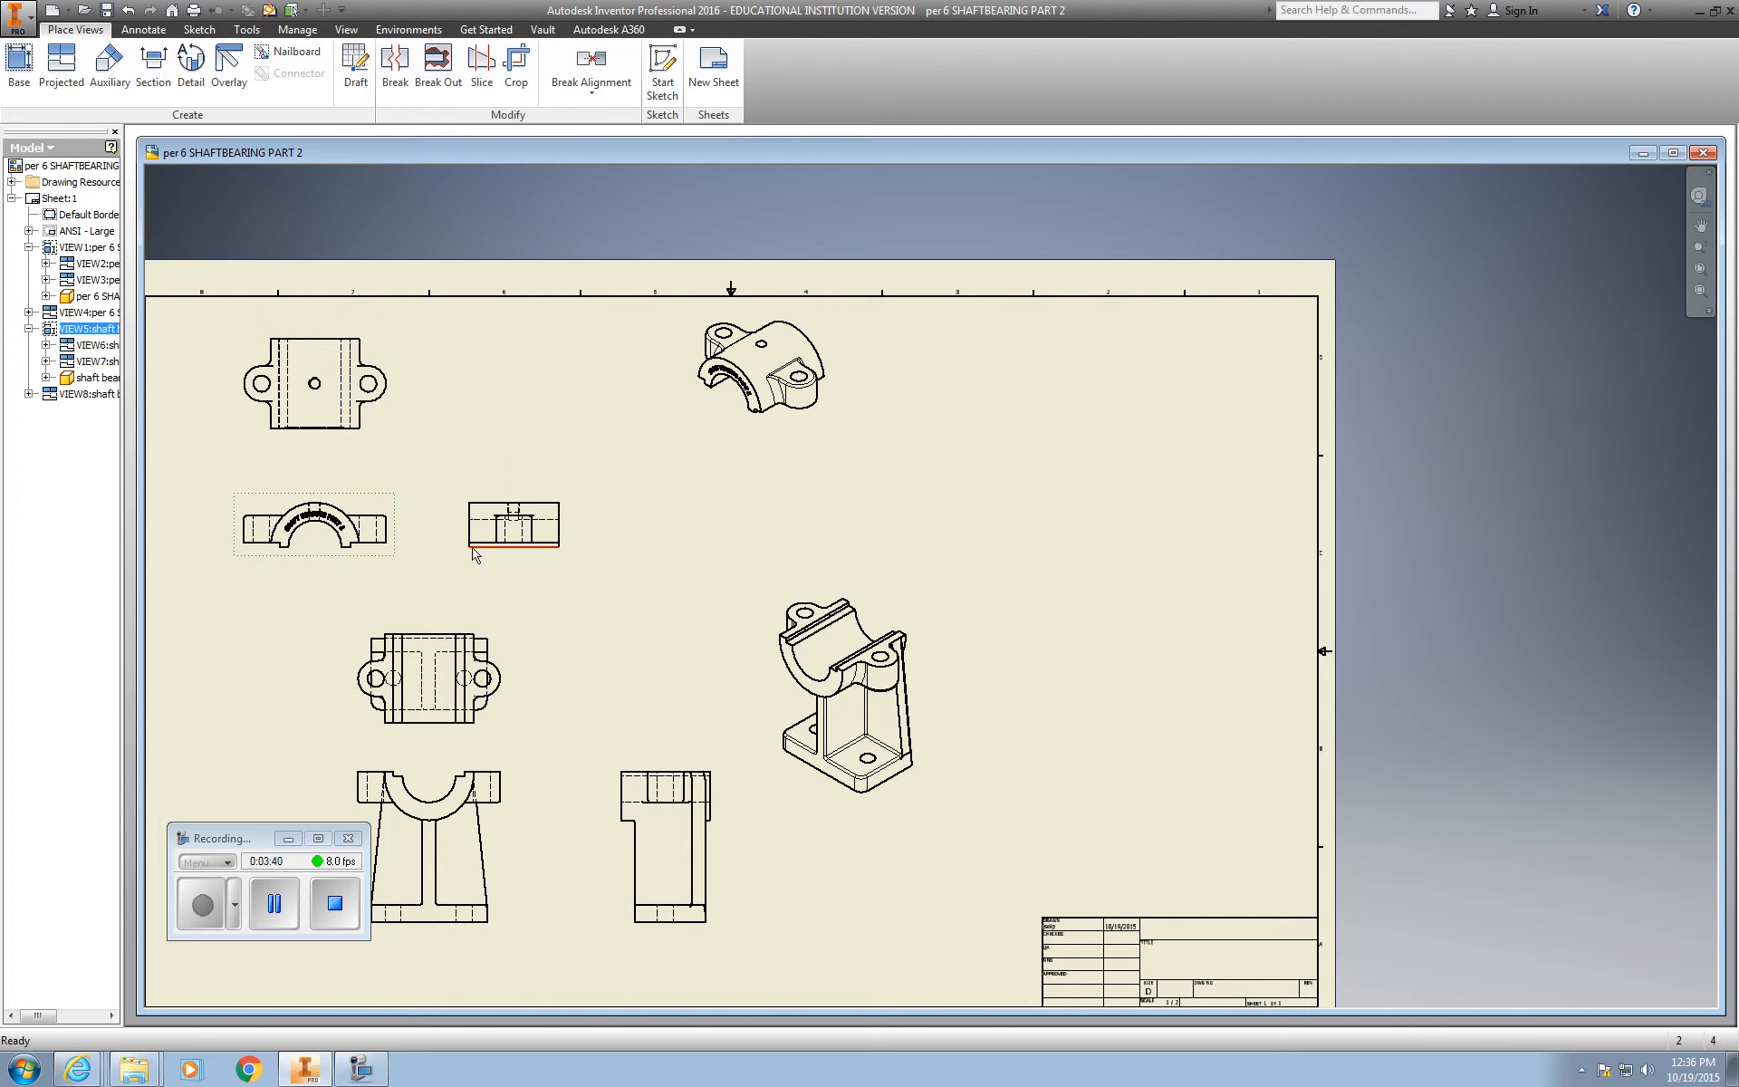
Step: Move the bearing cap's isometric view left, closer to its orthographic views
{"action": "left_click", "coordinate": [703, 449]}
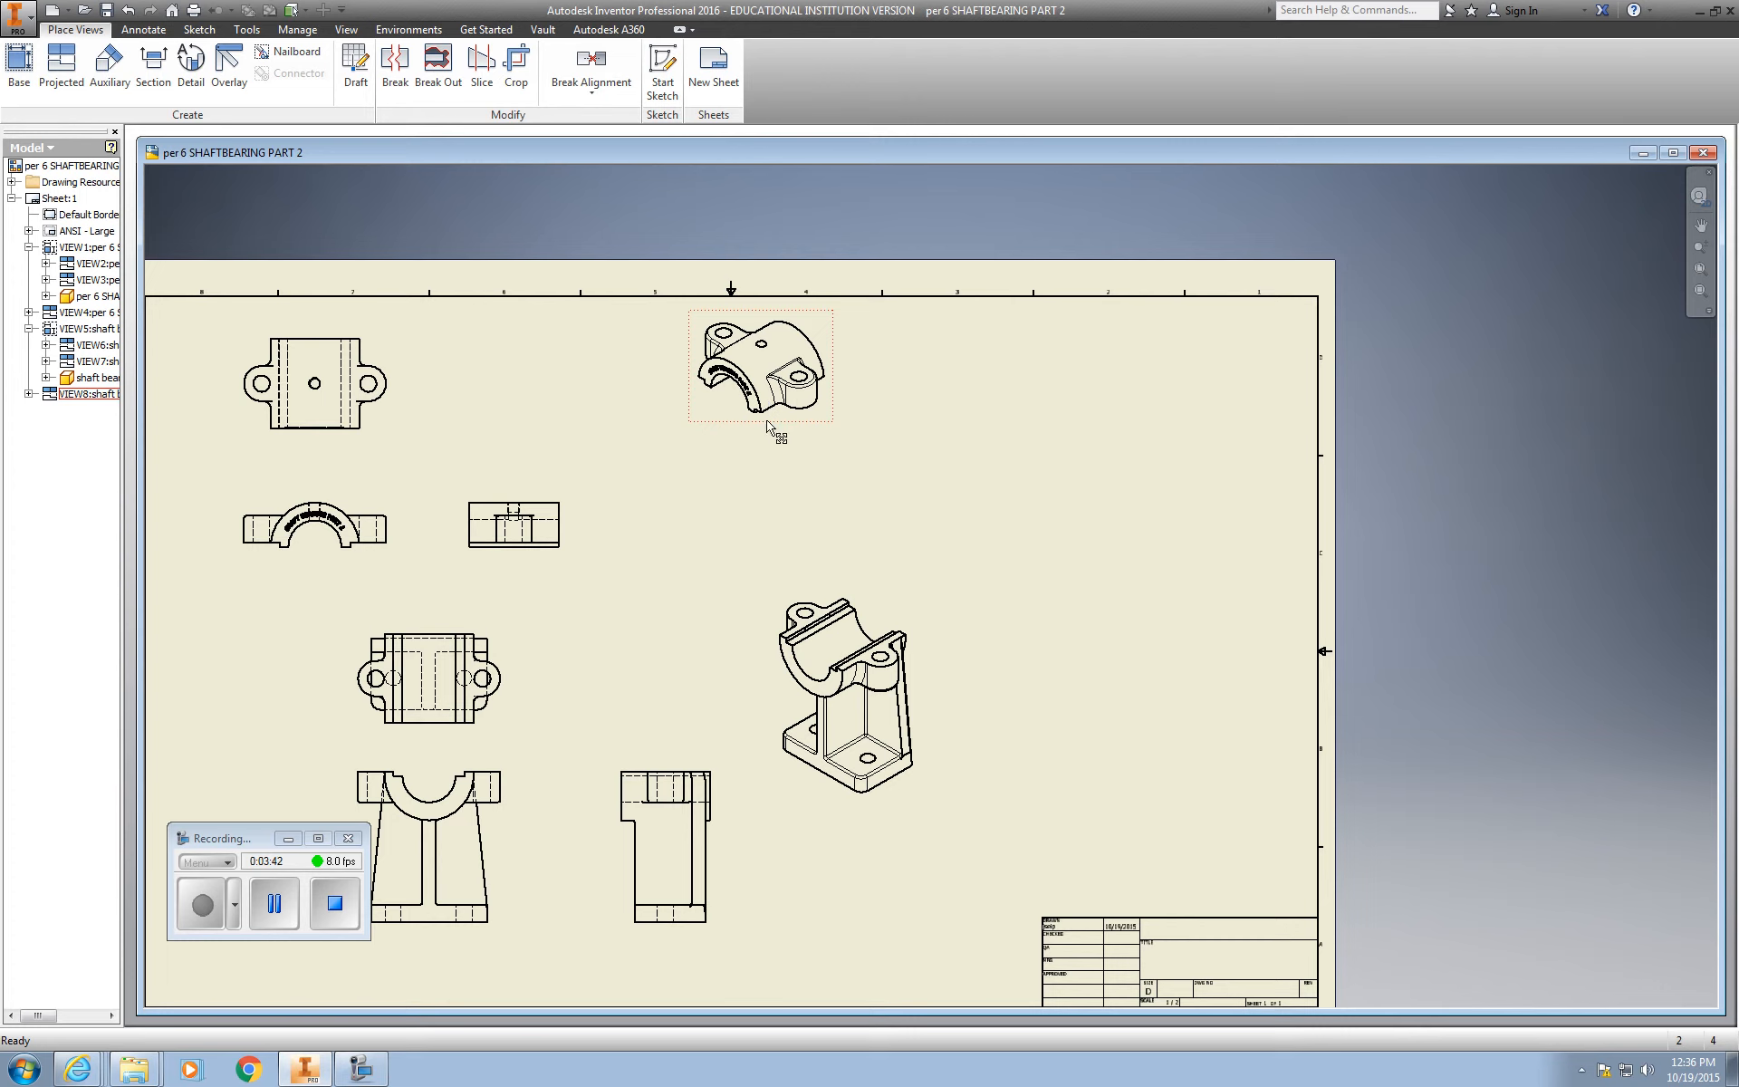
{"action": "left_click_drag", "start_coordinate": [780, 431], "coordinate": [678, 441]}
{"action": "middle_click_drag", "start_coordinate": [998, 493], "coordinate": [924, 419]}
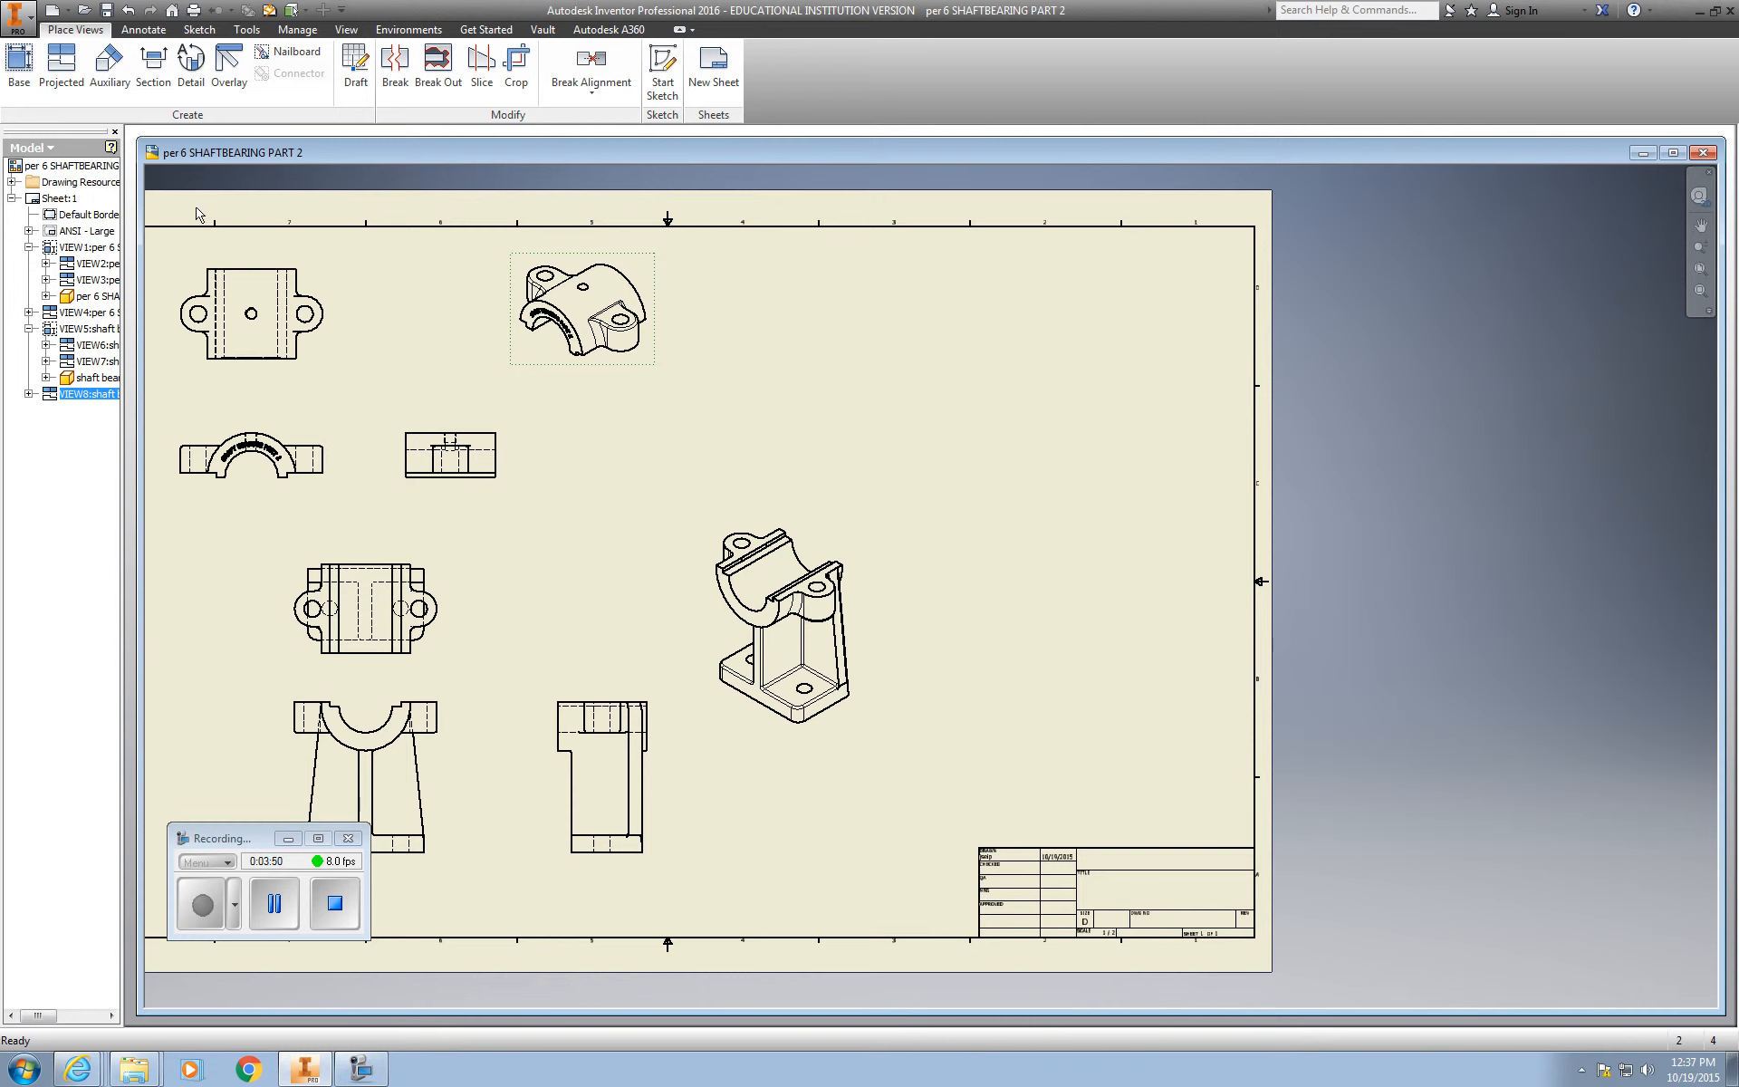
Step: Start a base view from the assembly file per 5 shaft bearing assembly with hex bolts&nuts.iam on the removable disk
{"action": "left_click", "coordinate": [20, 94]}
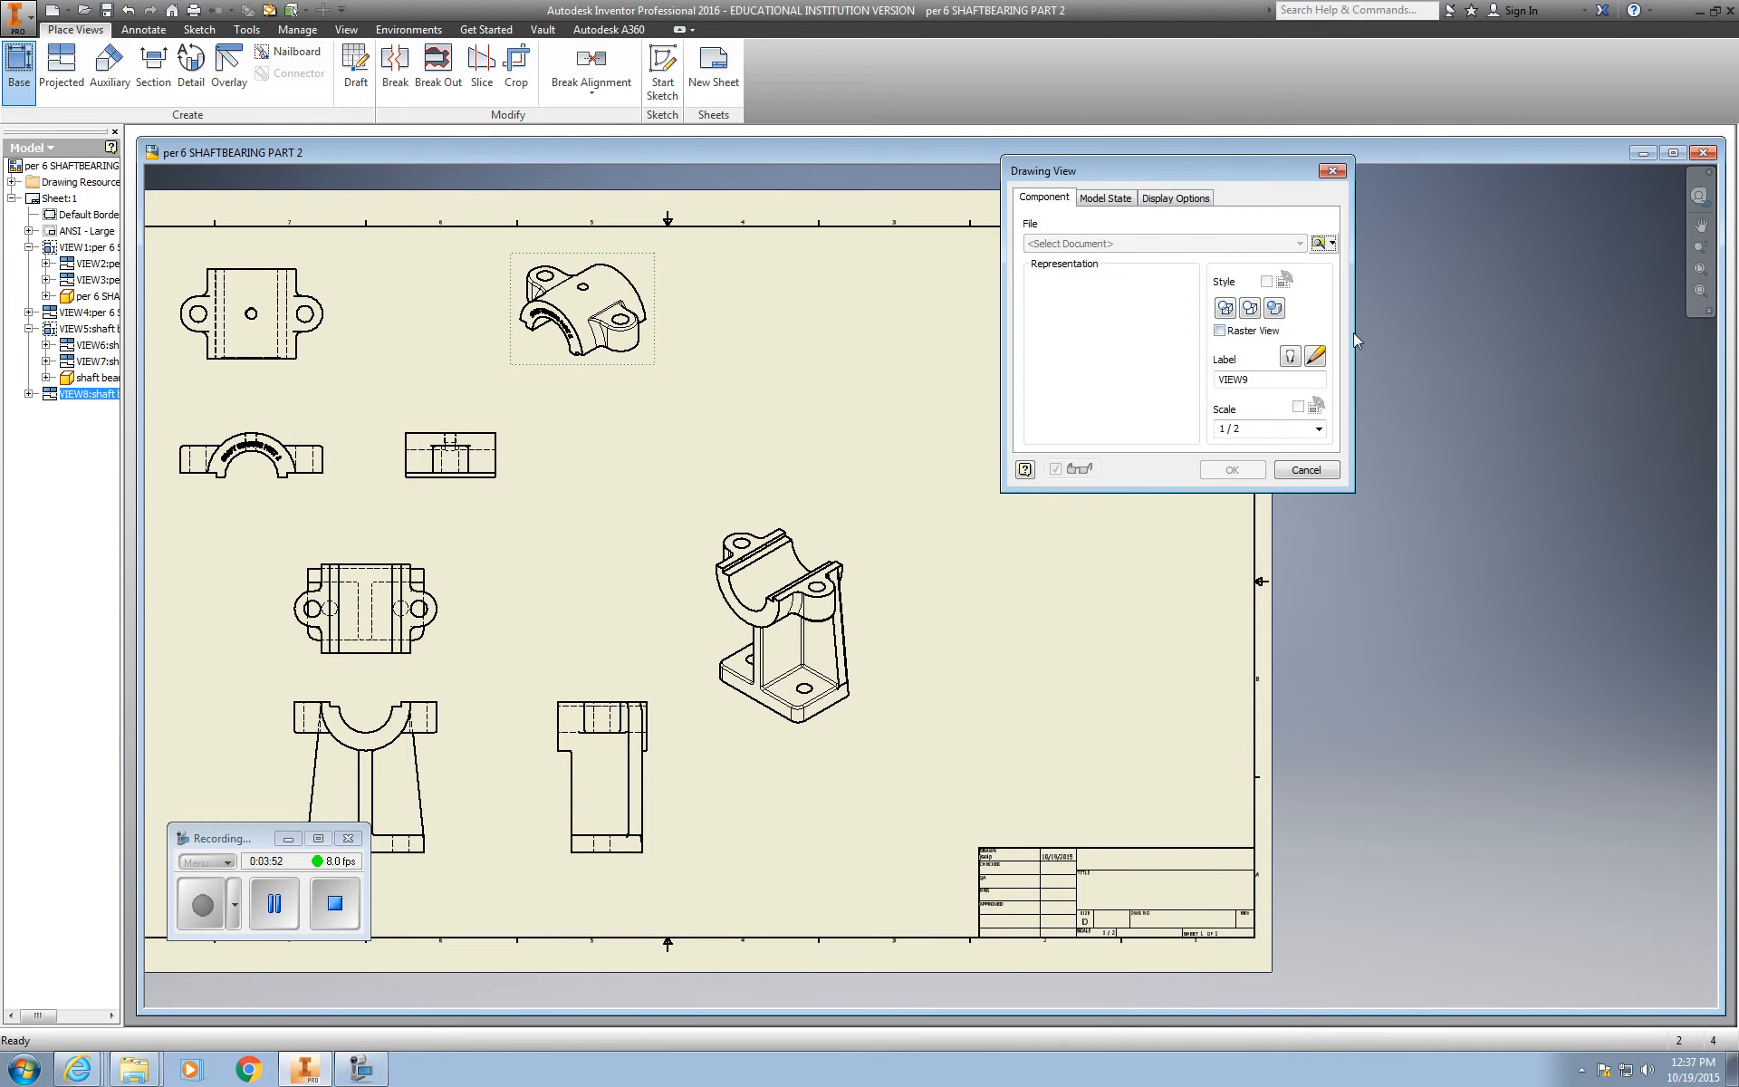
{"action": "left_click", "coordinate": [1319, 244]}
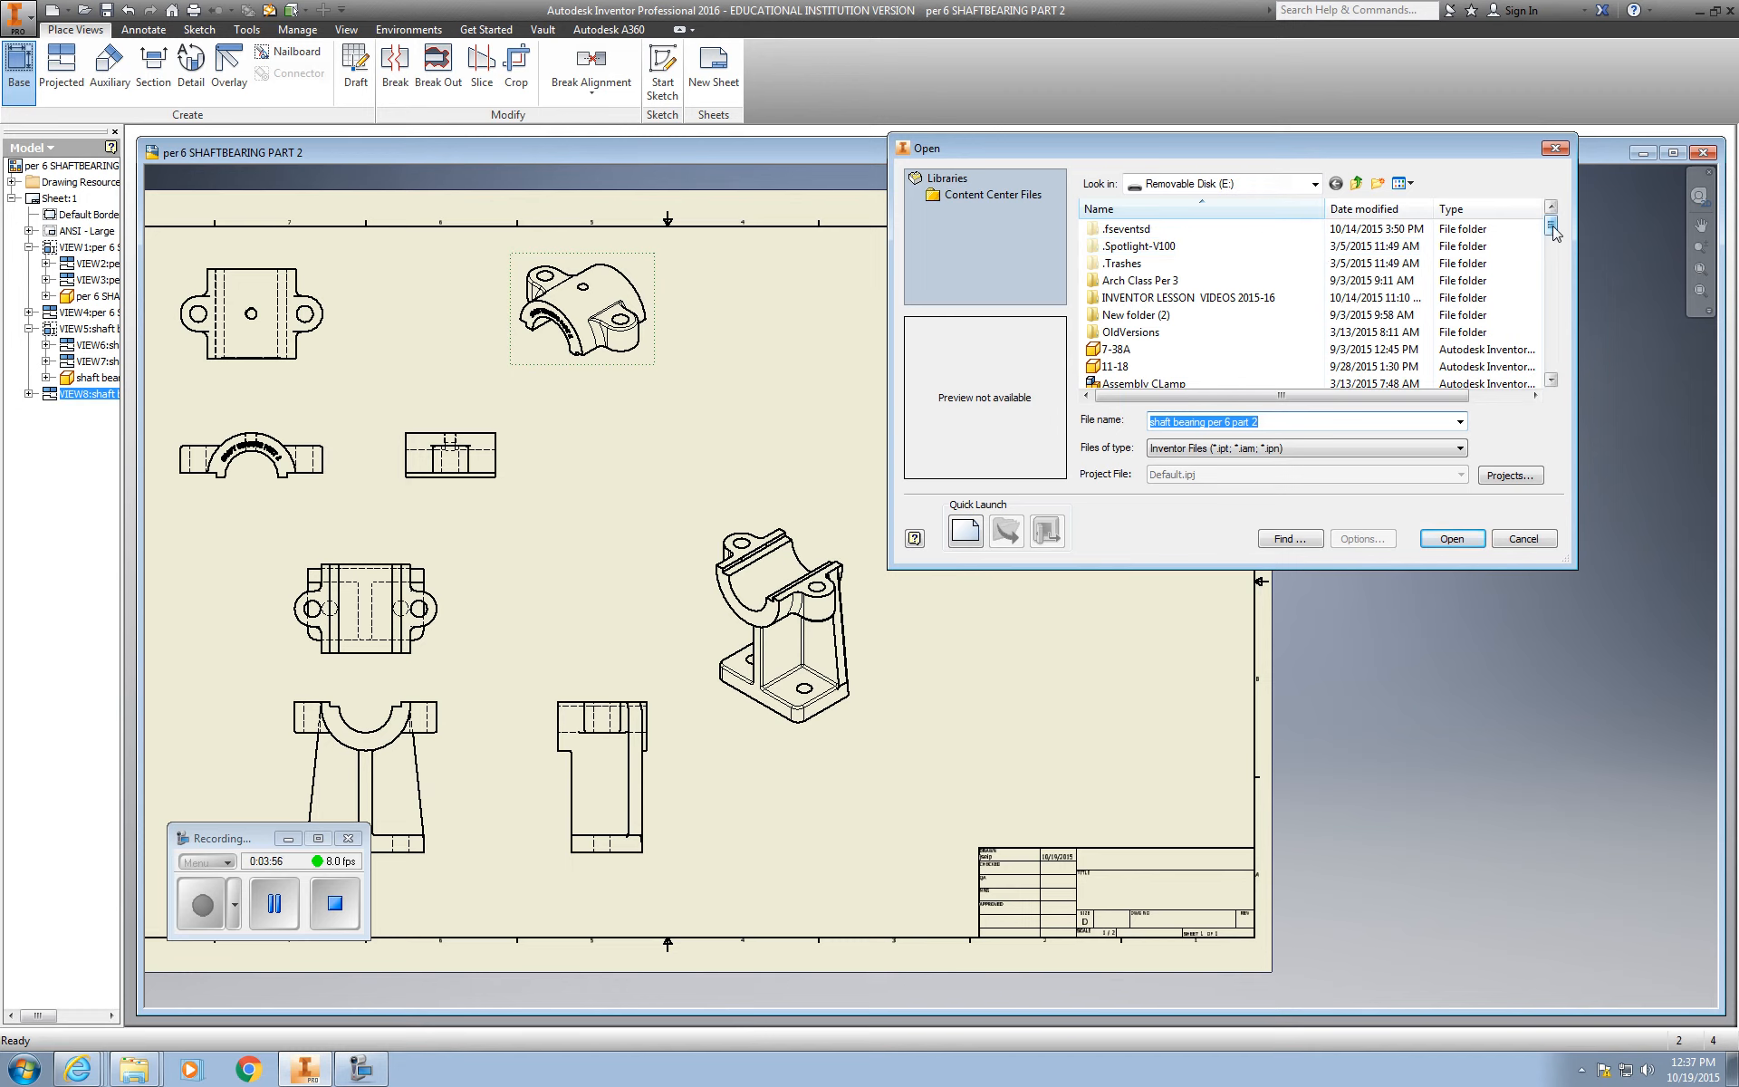
{"action": "left_click_drag", "start_coordinate": [1554, 231], "coordinate": [1565, 286]}
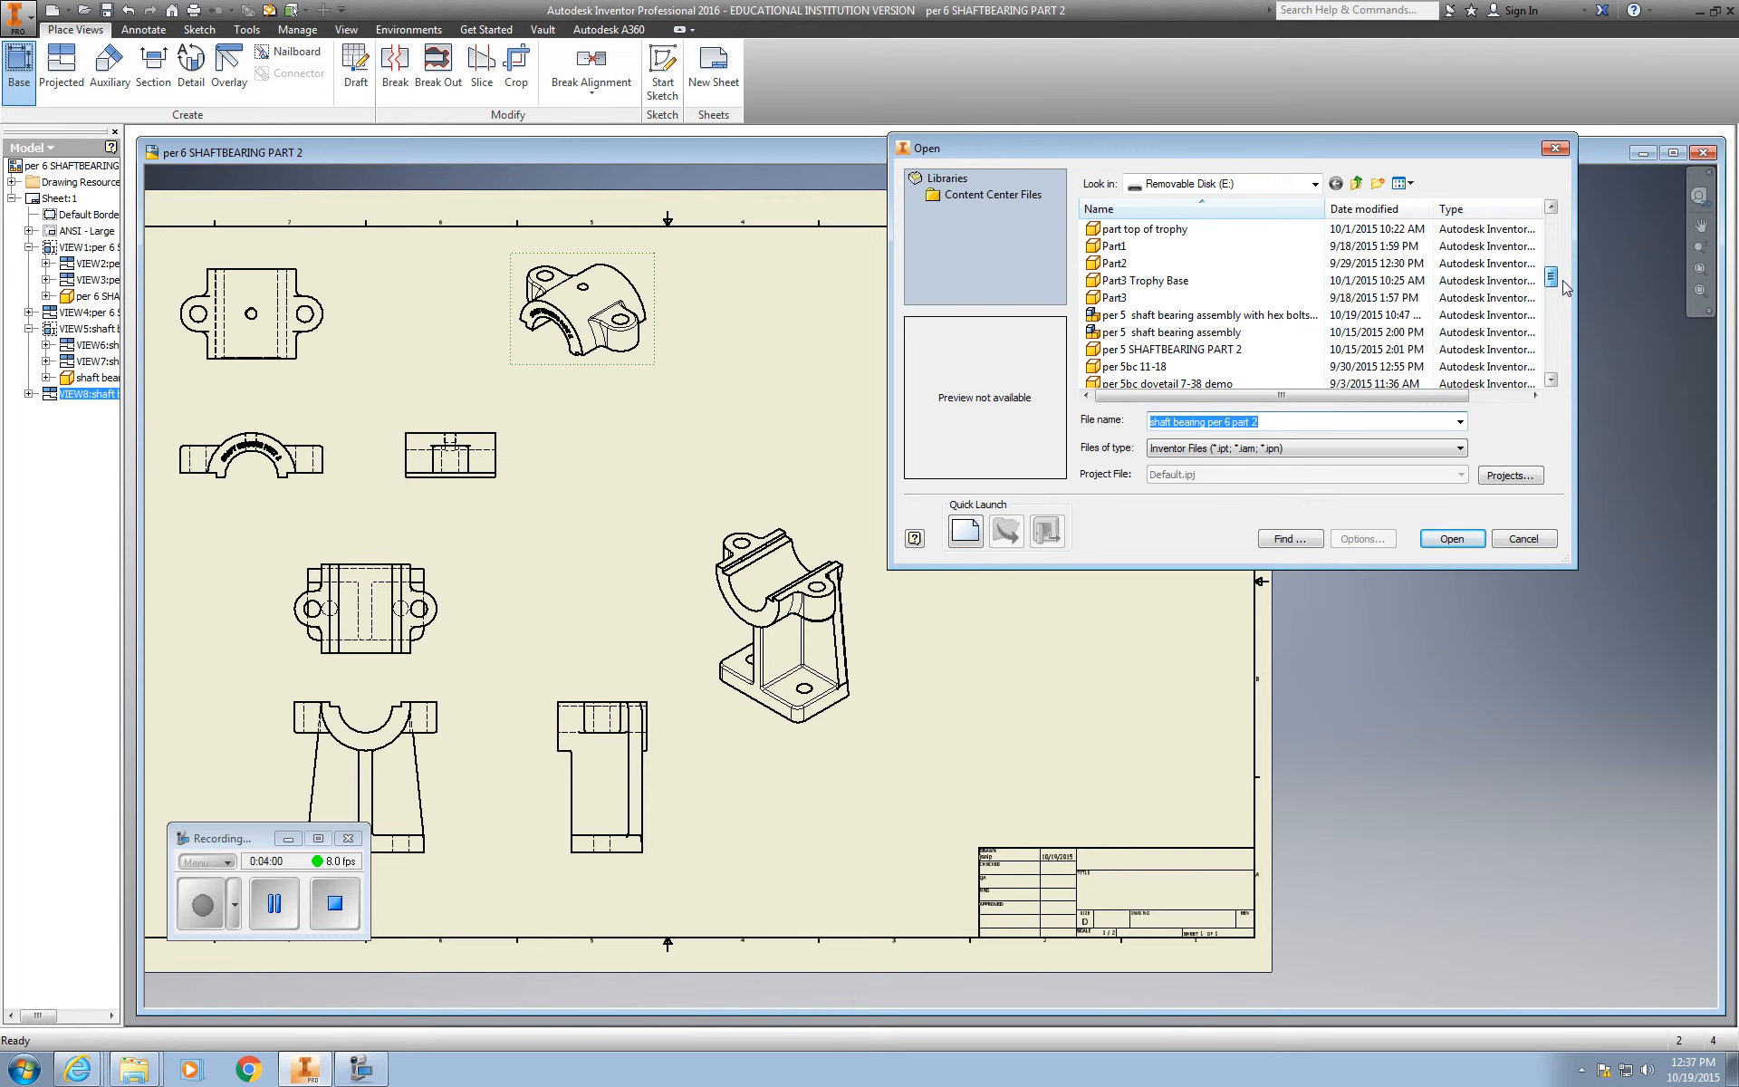
{"action": "left_click", "coordinate": [1163, 319]}
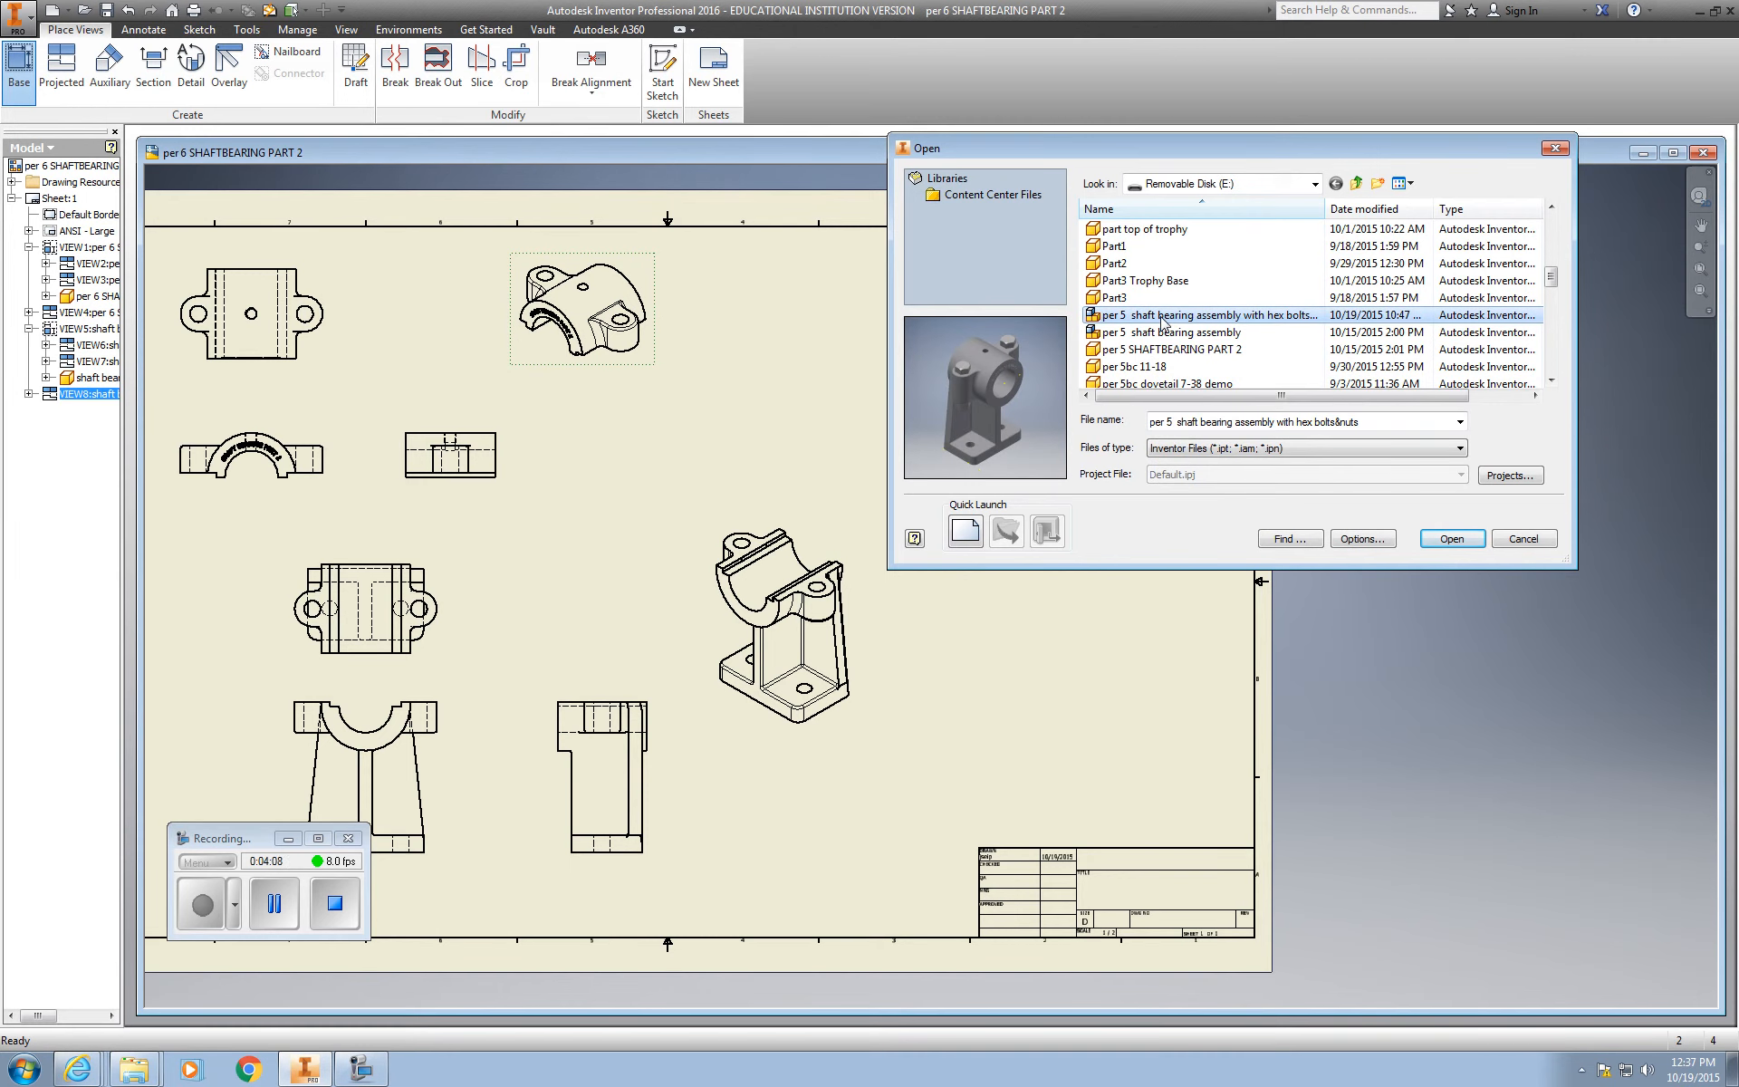
{"action": "double_click", "coordinate": [1162, 320]}
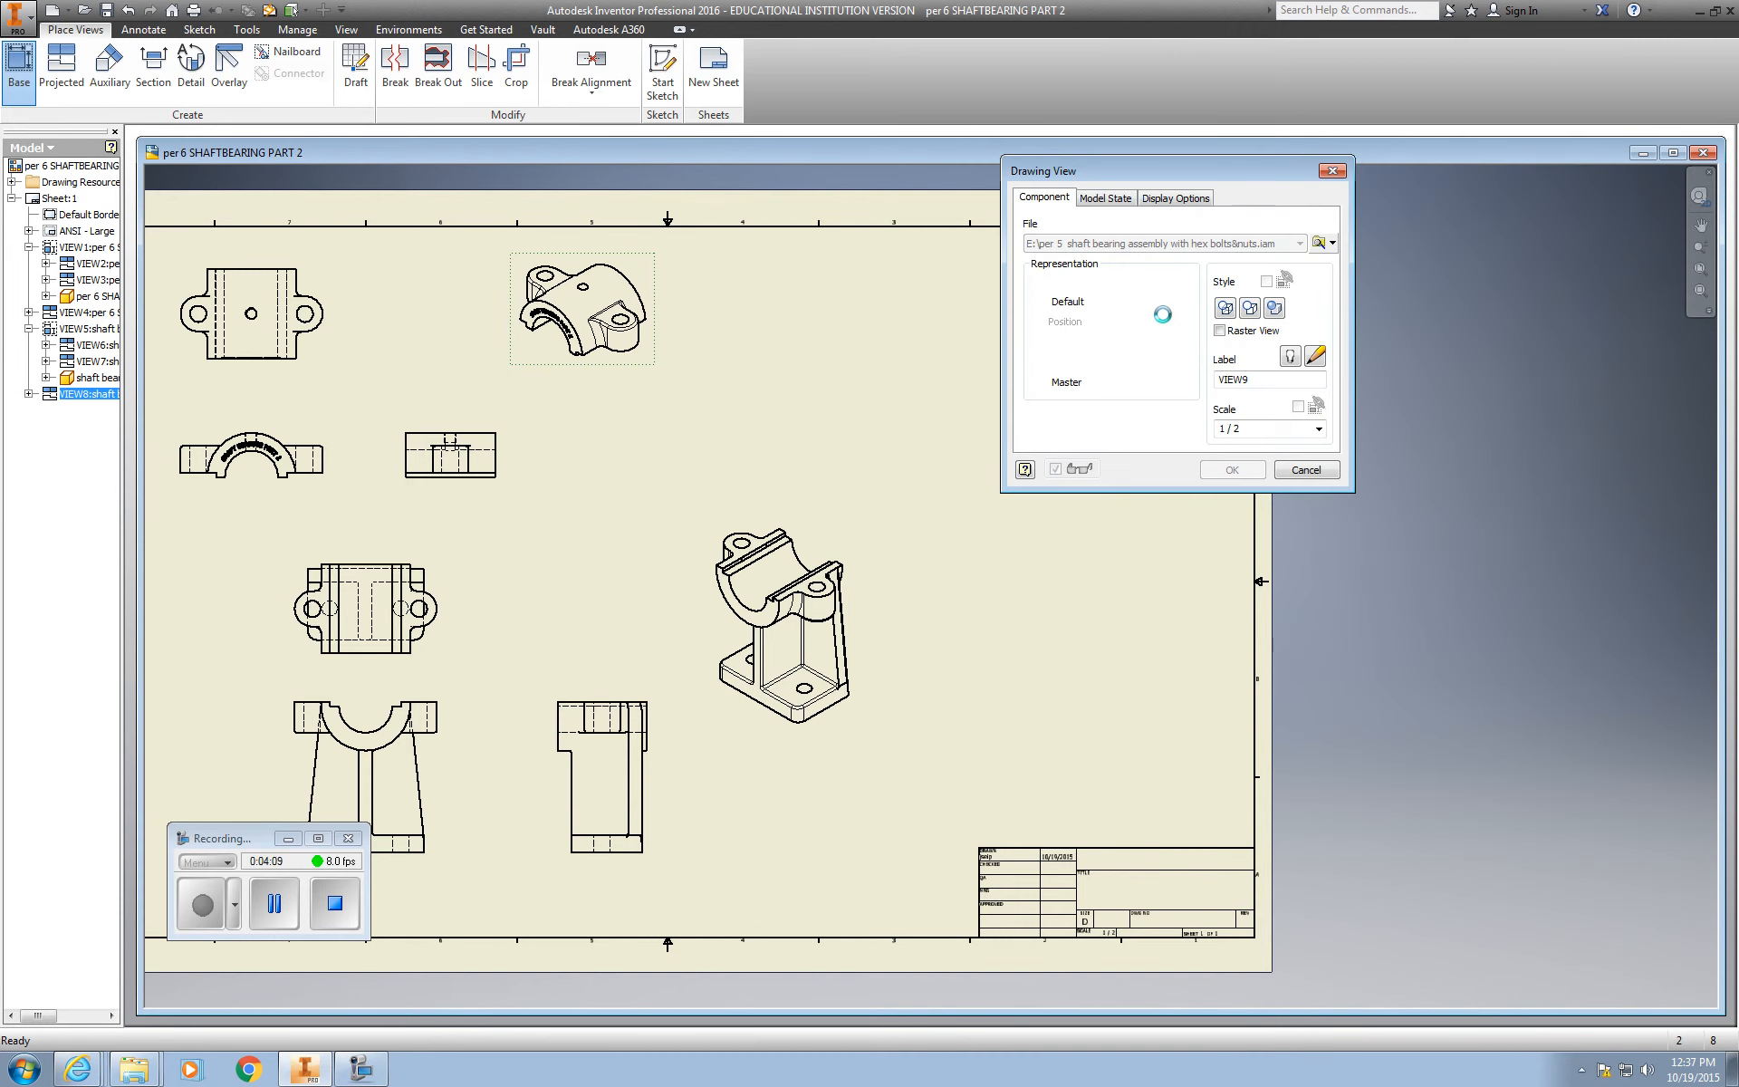
{"action": "left_click_drag", "start_coordinate": [1181, 184], "coordinate": [1471, 283]}
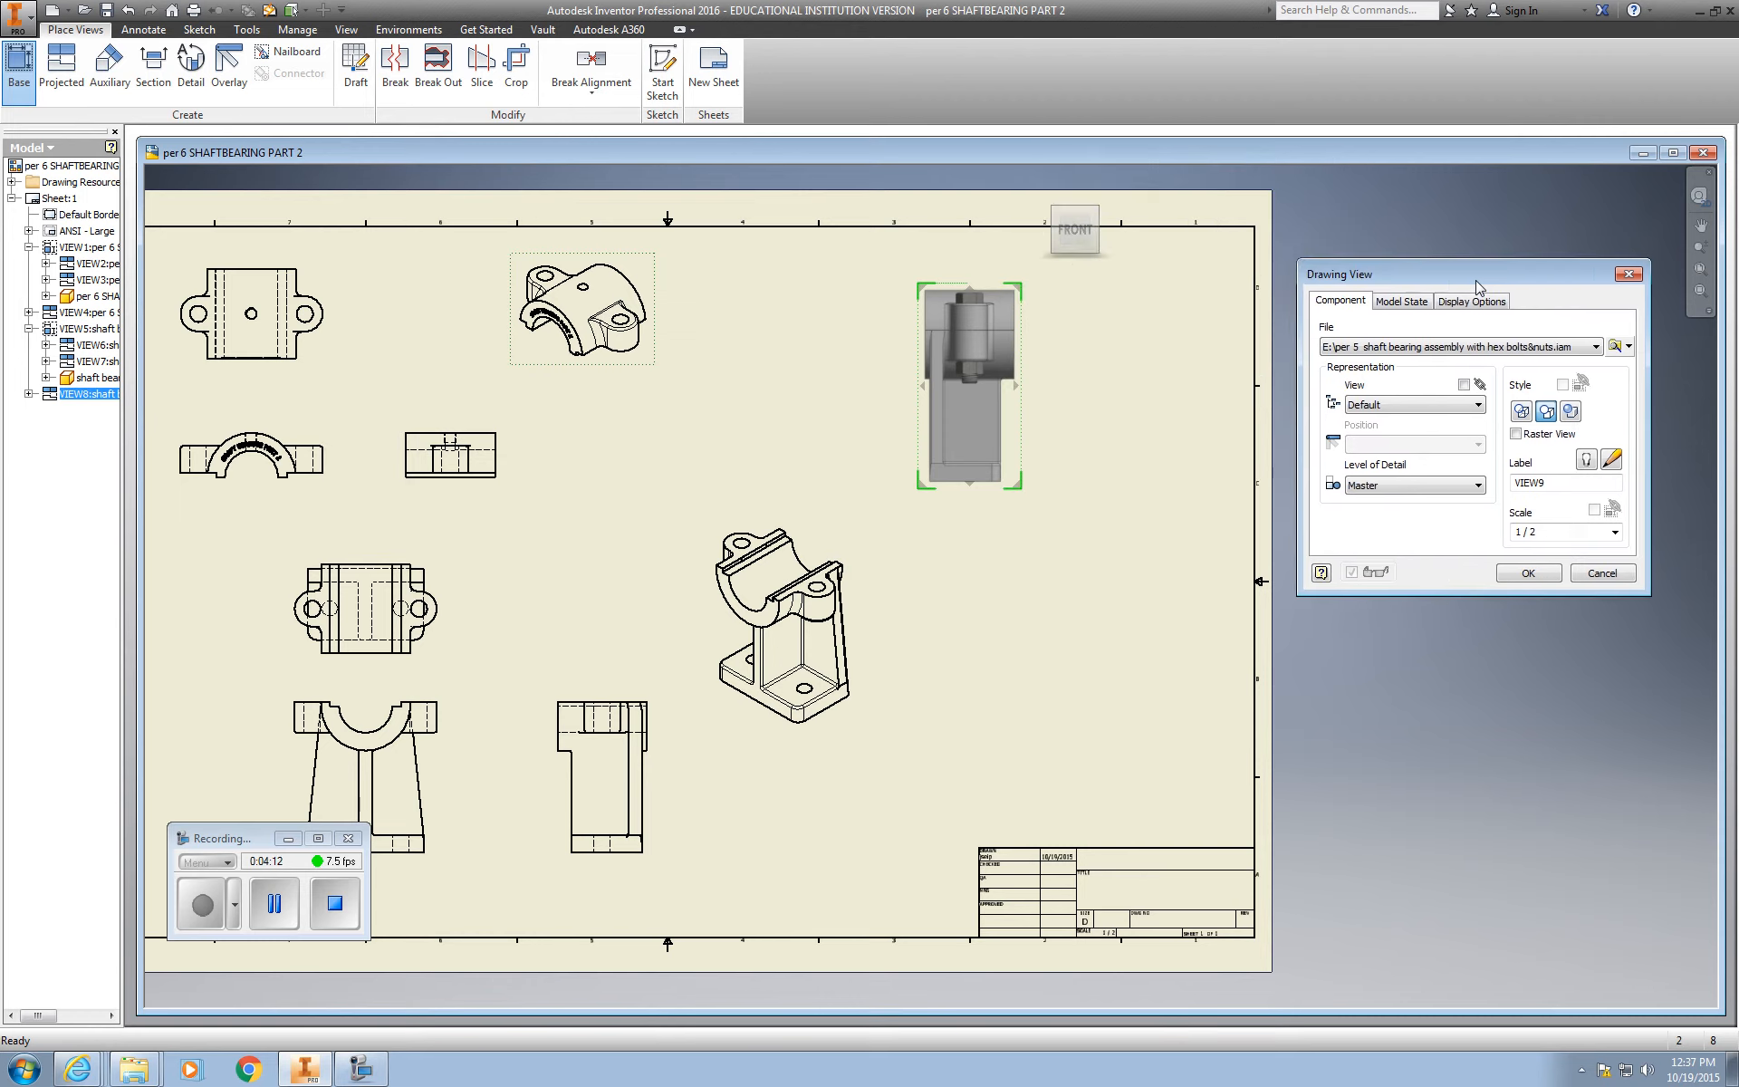
Step: Orient the assembly's base view to an isometric direction showing the front, right and top, and create only that view
{"action": "left_click", "coordinate": [1096, 210]}
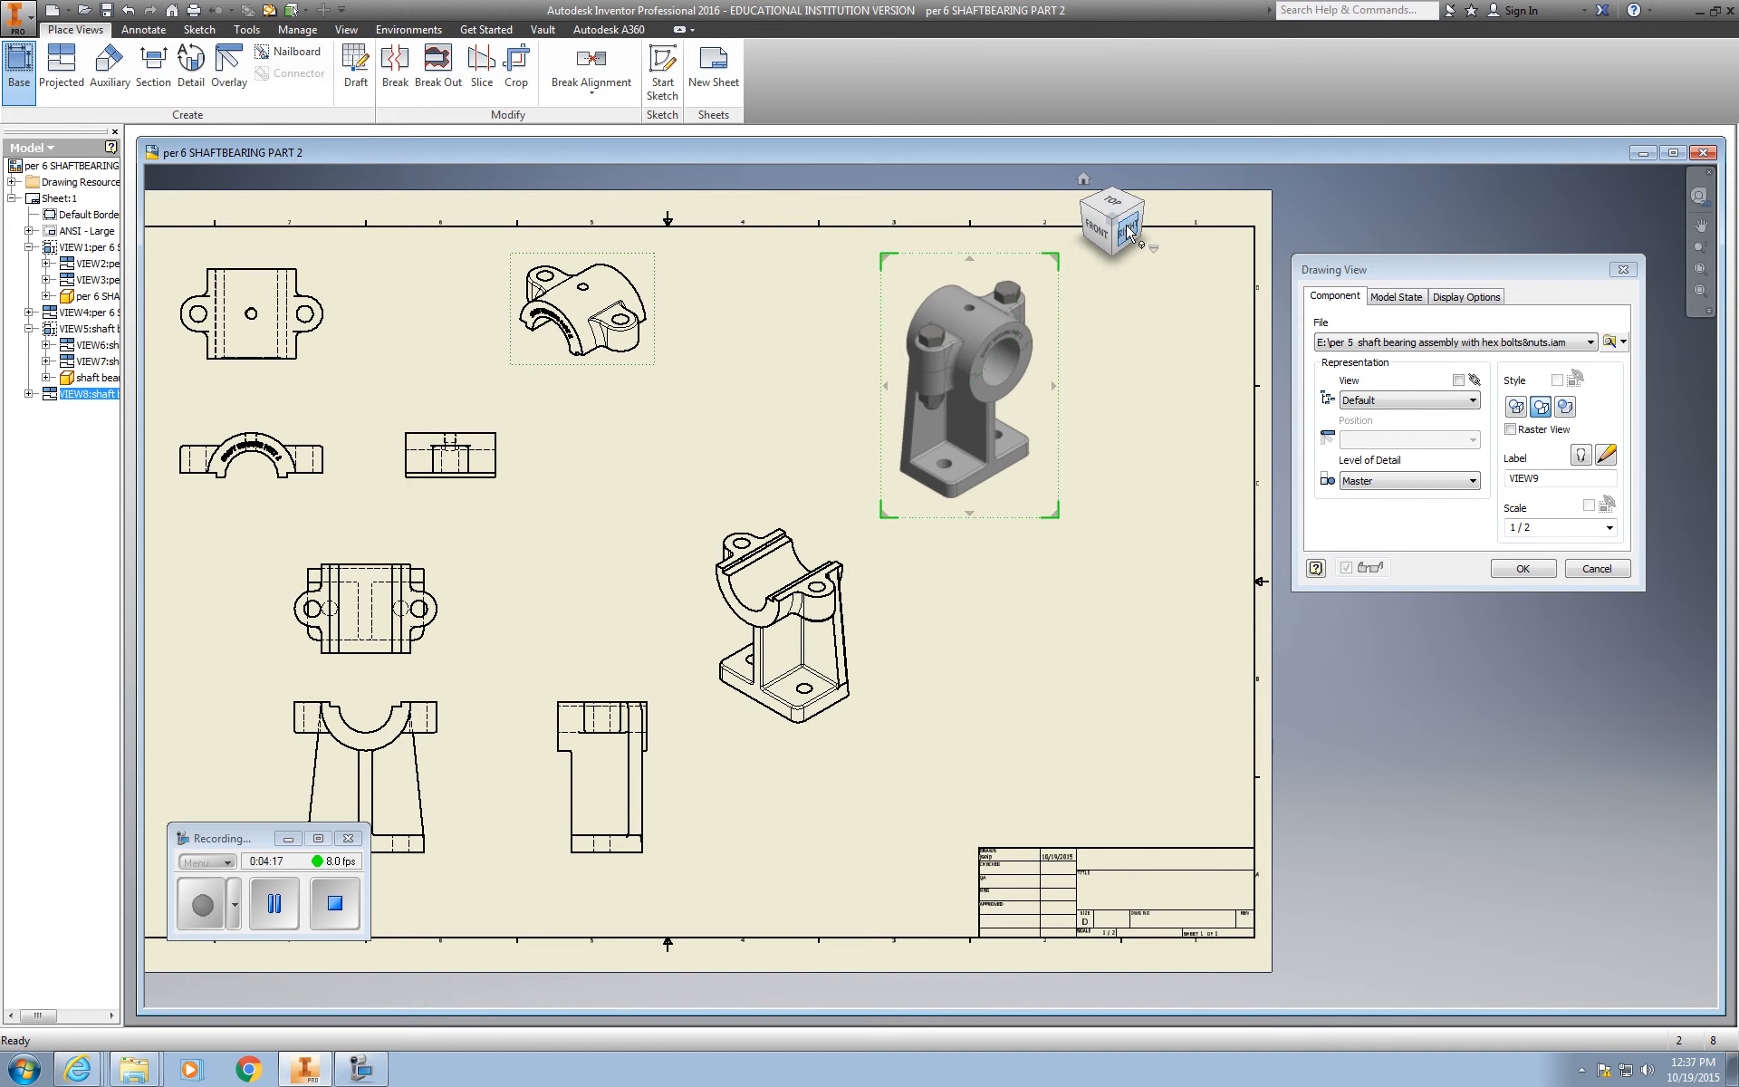
{"action": "right_click", "coordinate": [1076, 340]}
{"action": "left_click", "coordinate": [1151, 346]}
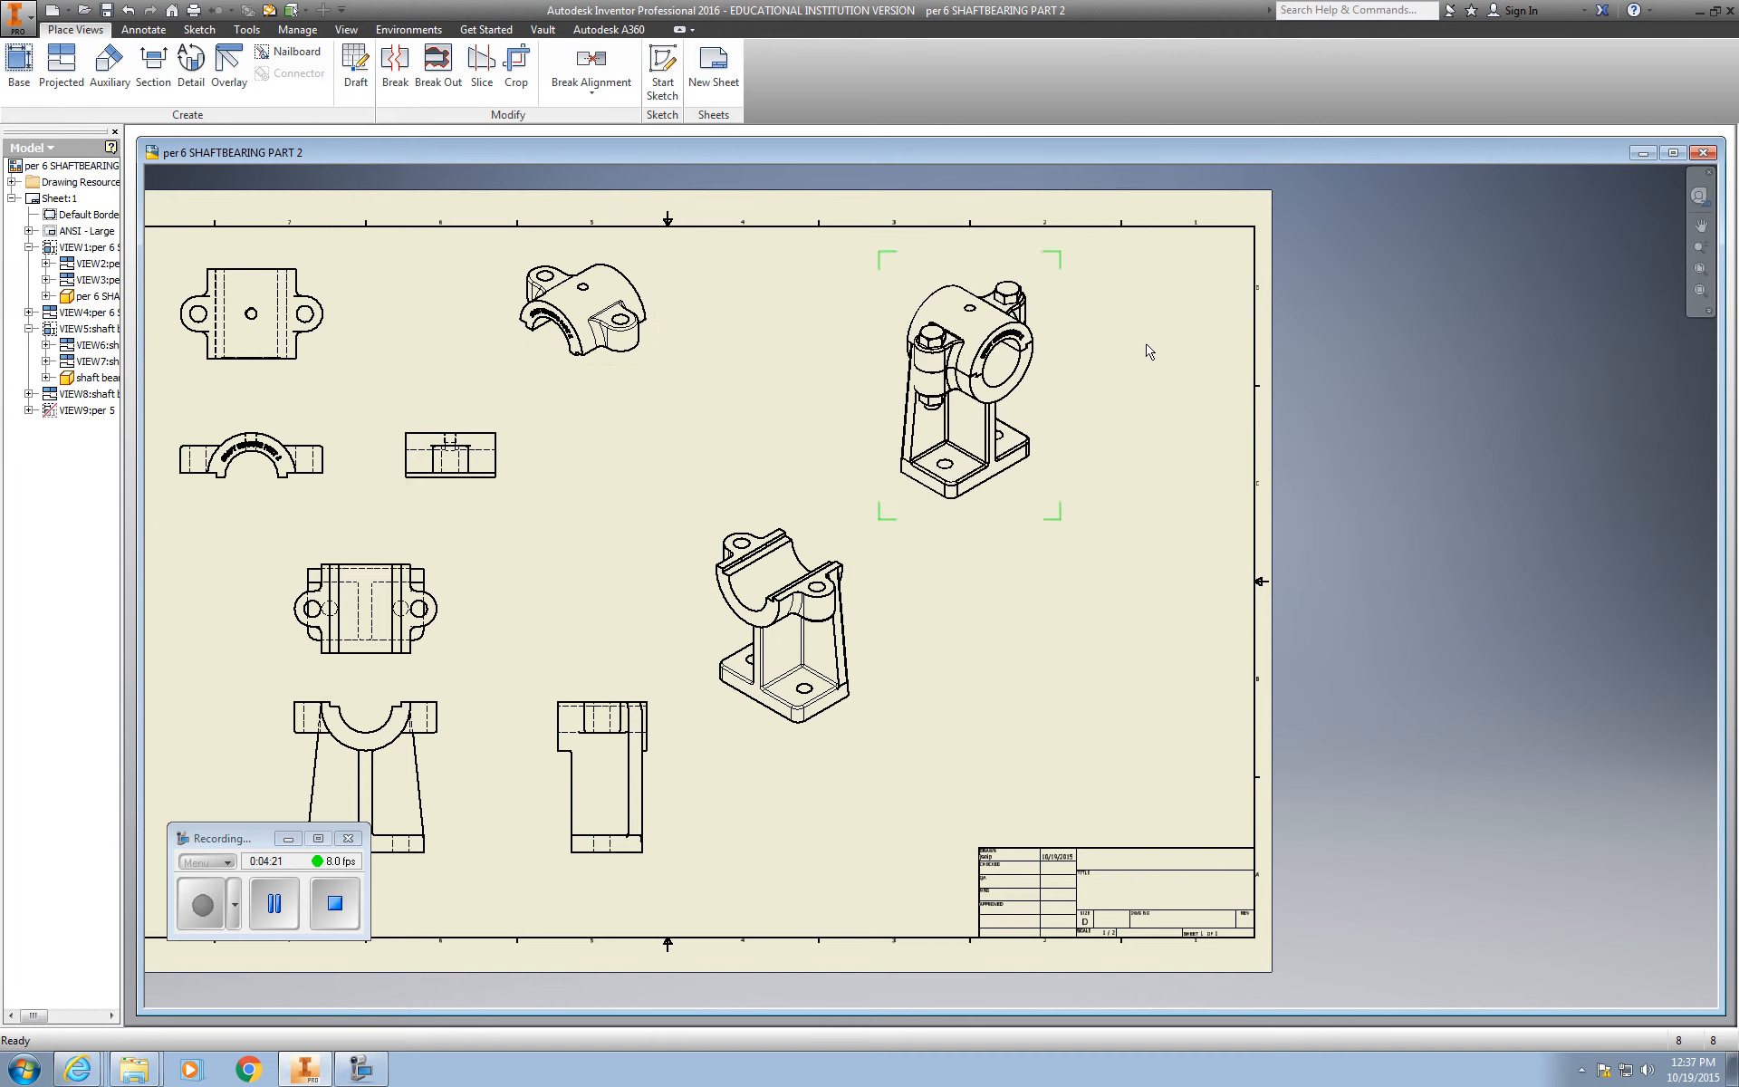
Step: Move the assembly view toward the sheet's right border and shift the base part's isometric view slightly right and down
{"action": "left_click_drag", "start_coordinate": [992, 514], "coordinate": [1114, 545]}
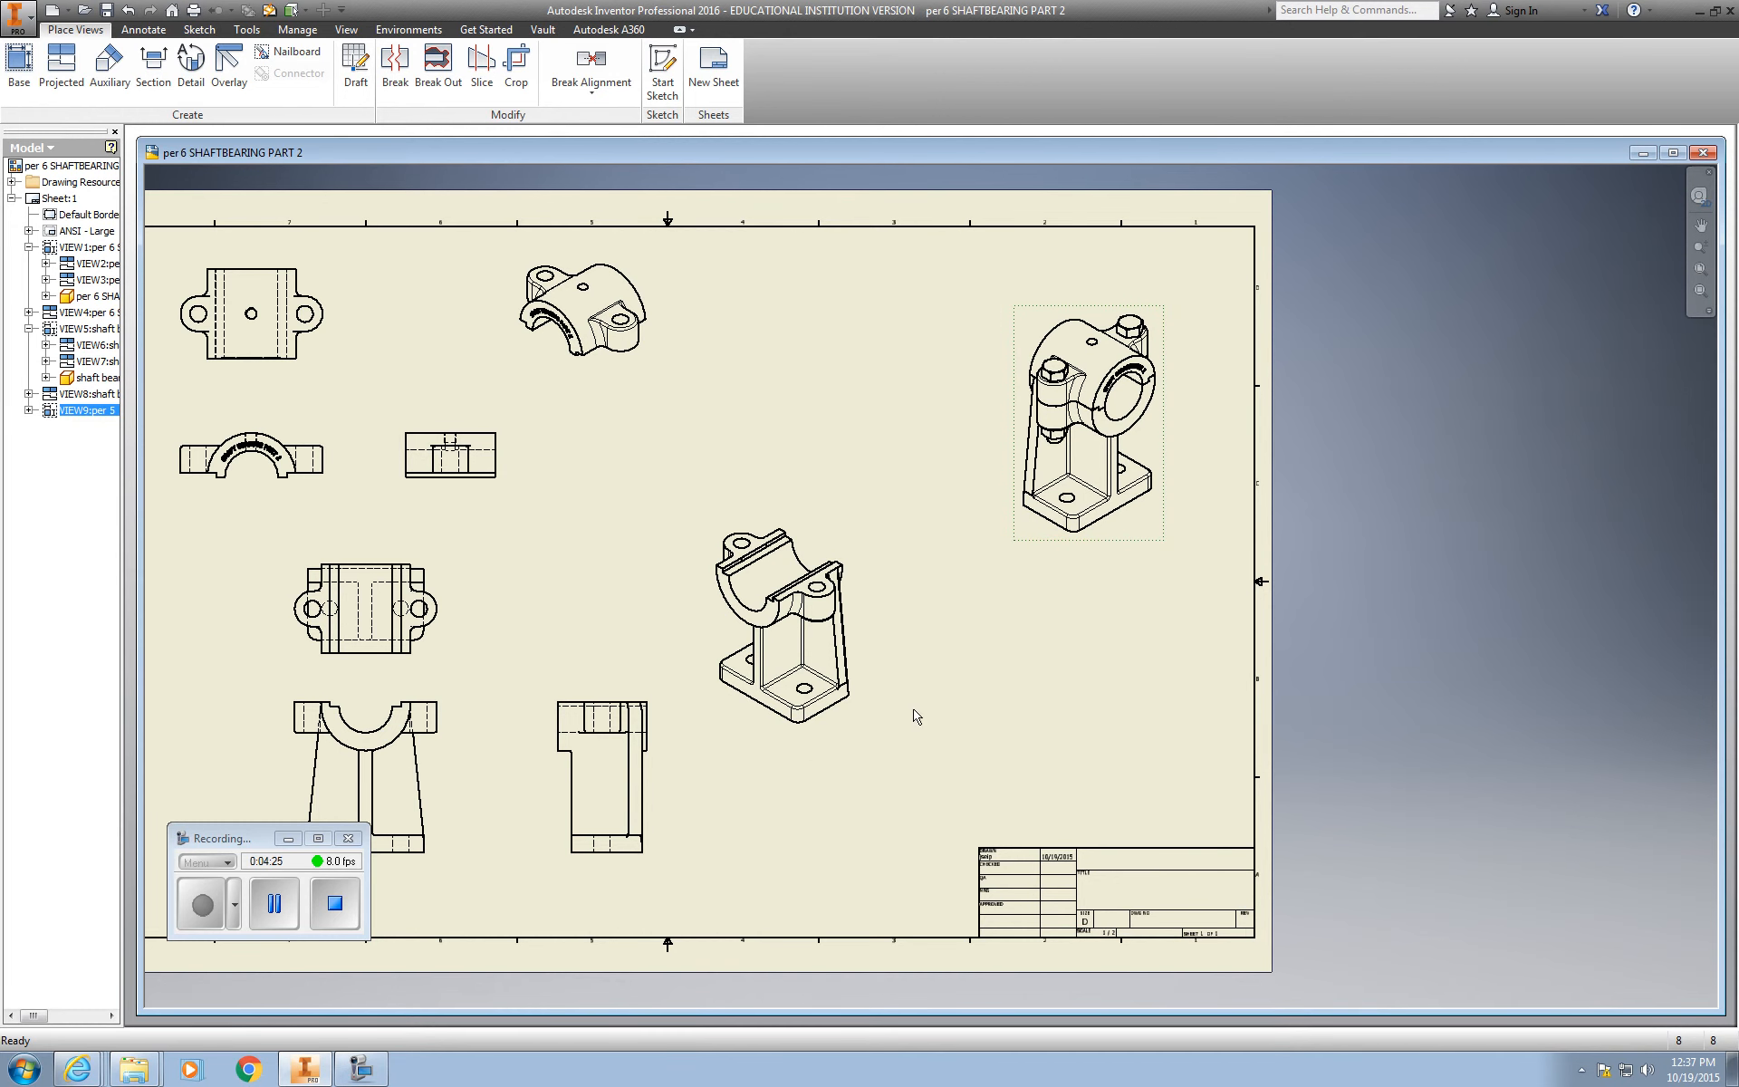
{"action": "left_click", "coordinate": [820, 735]}
{"action": "left_click_drag", "start_coordinate": [820, 736], "coordinate": [883, 776]}
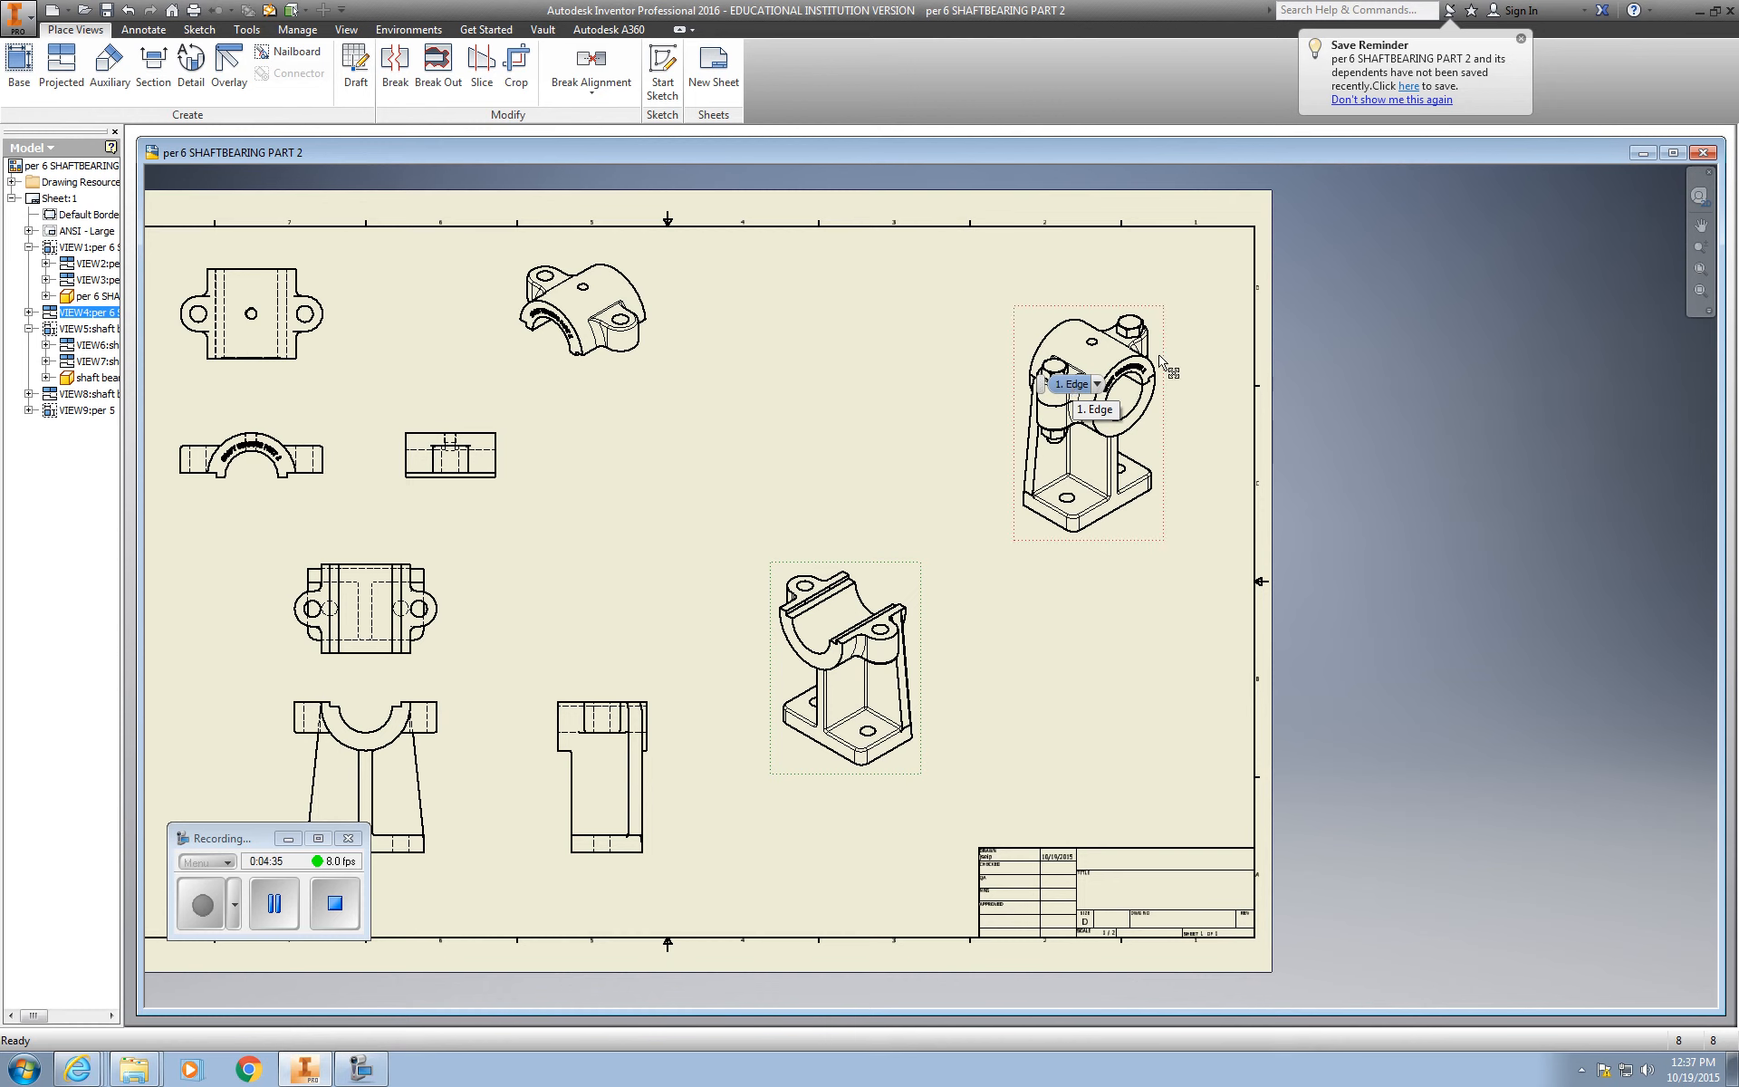
Step: Set the assembly view's scale to 1:1 and move the enlarged view down inside the sheet border
{"action": "right_click", "coordinate": [1128, 544]}
{"action": "left_click", "coordinate": [1122, 584]}
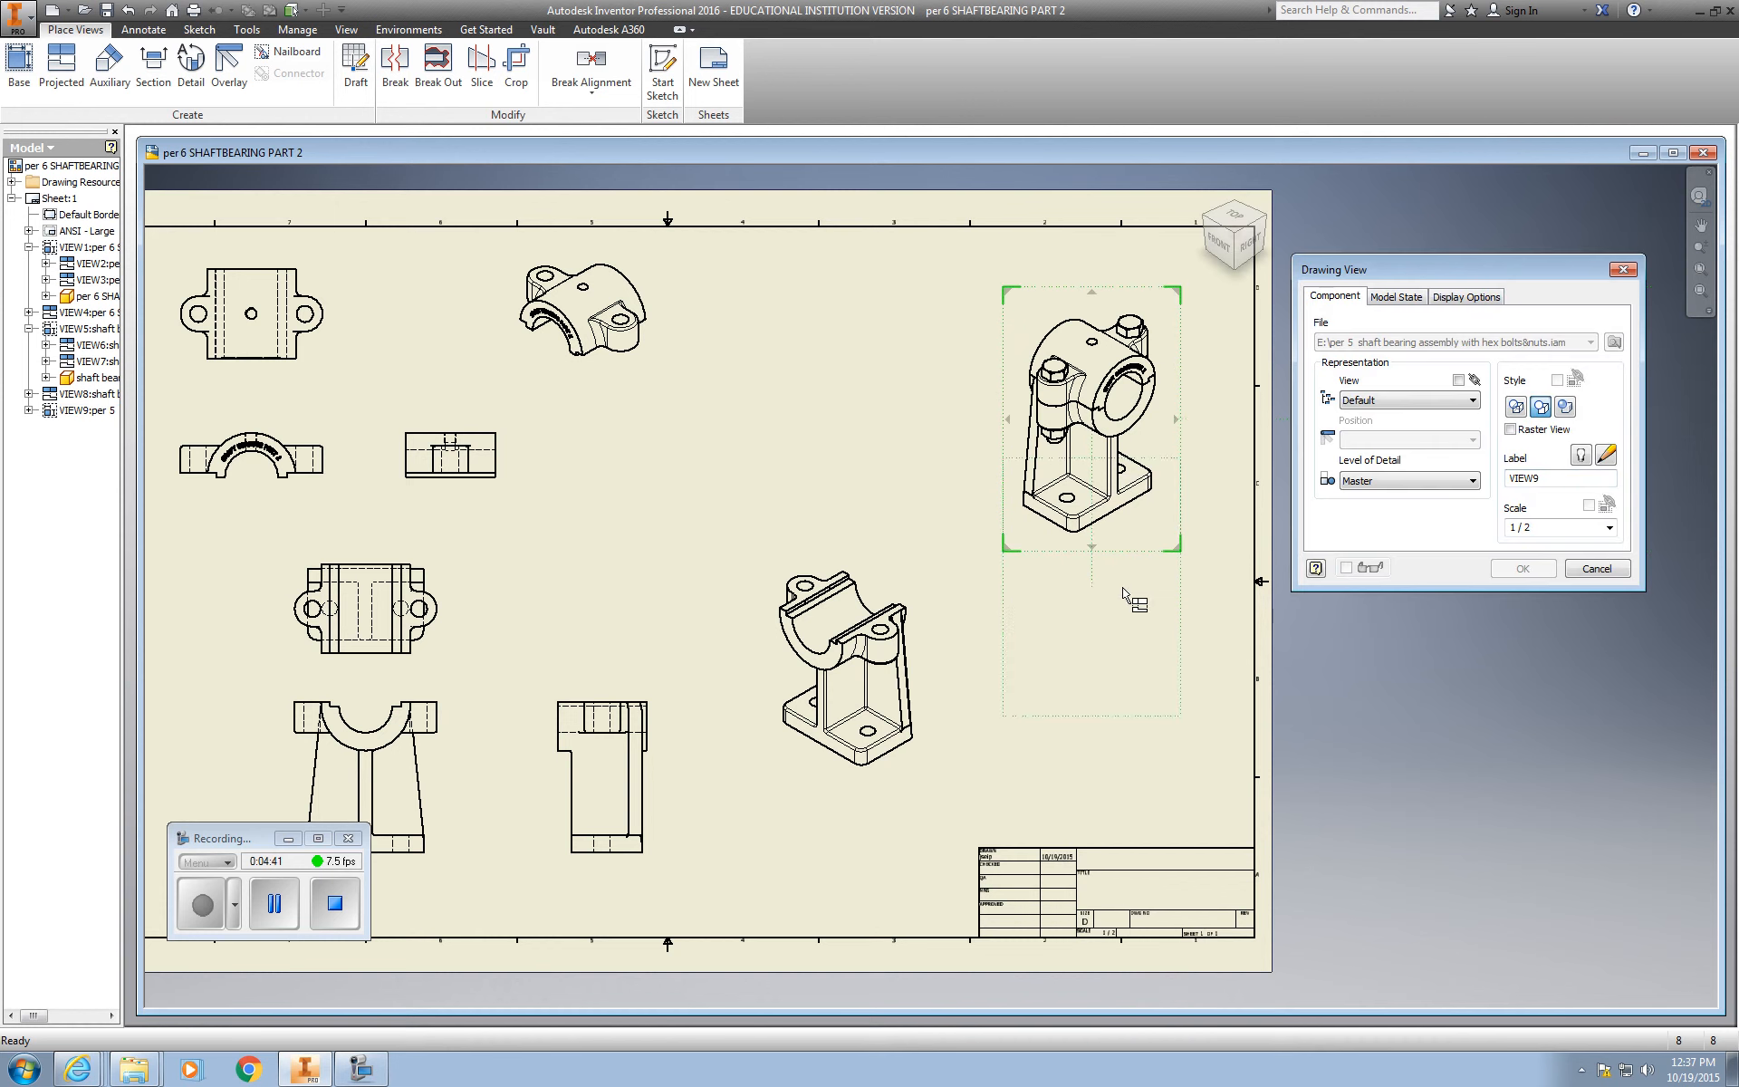
{"action": "left_click", "coordinate": [1610, 527]}
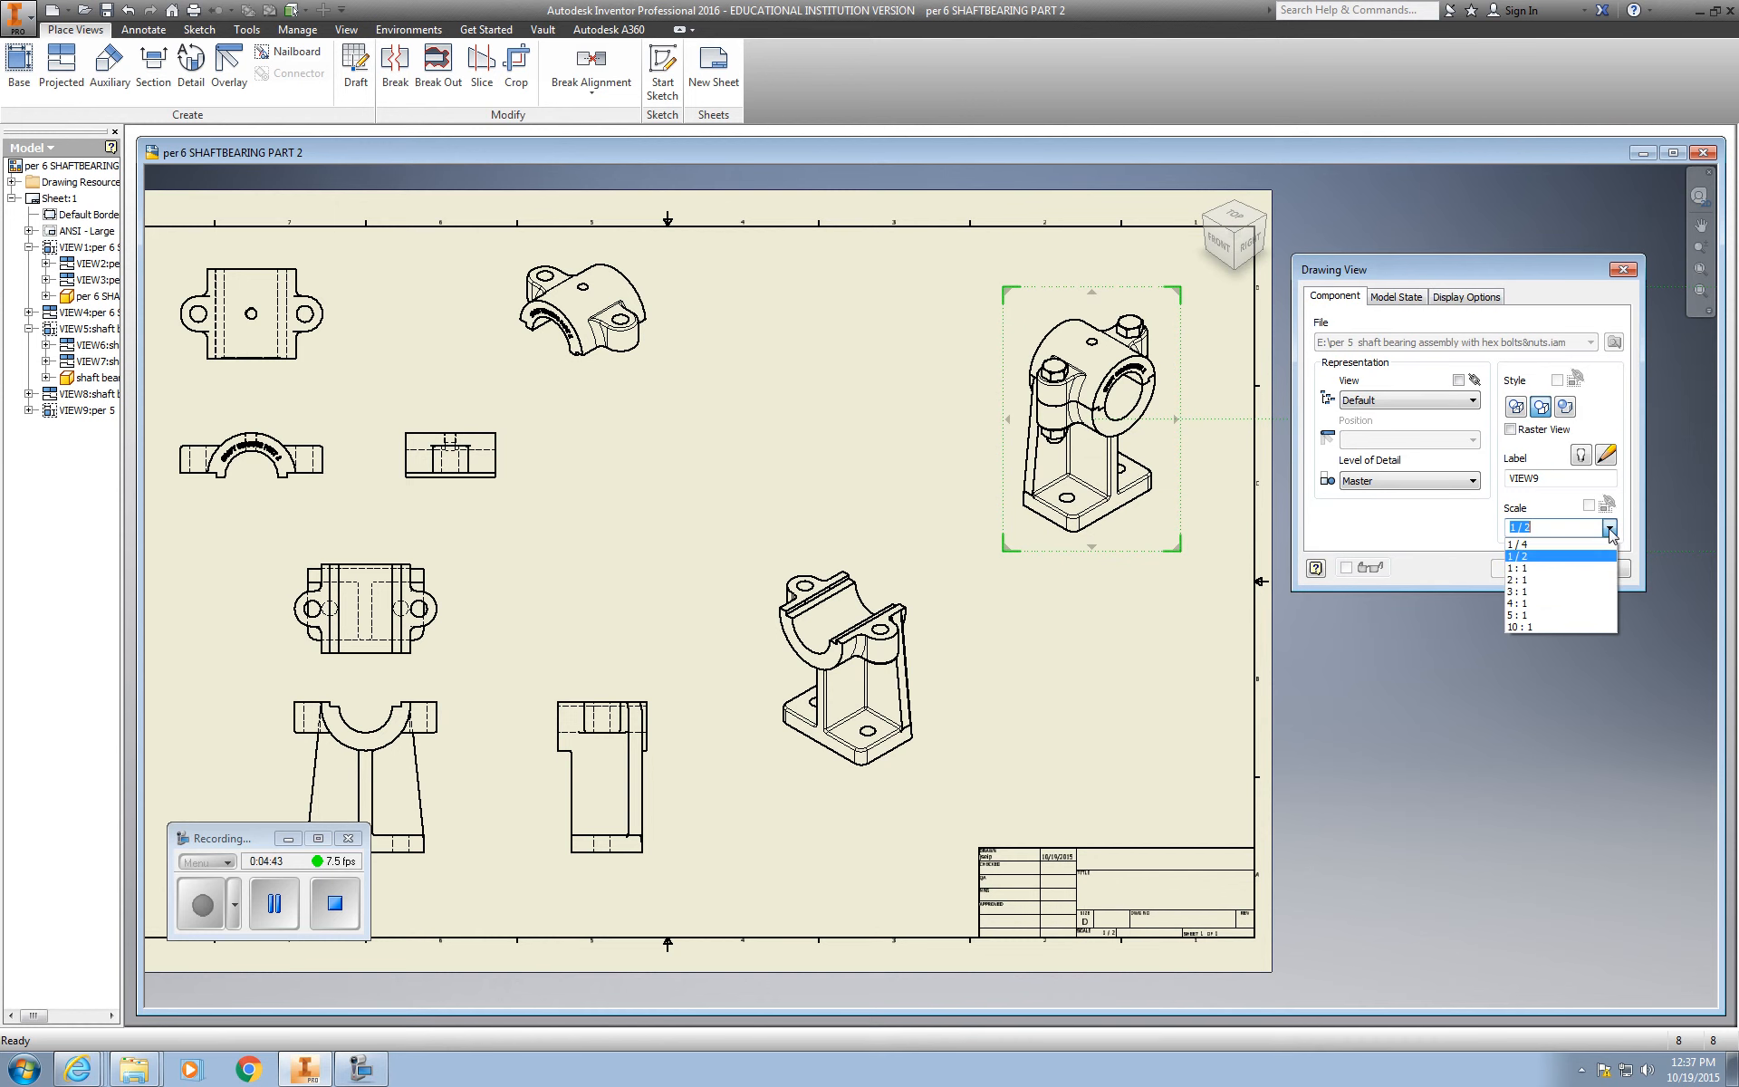
{"action": "left_click", "coordinate": [1530, 567]}
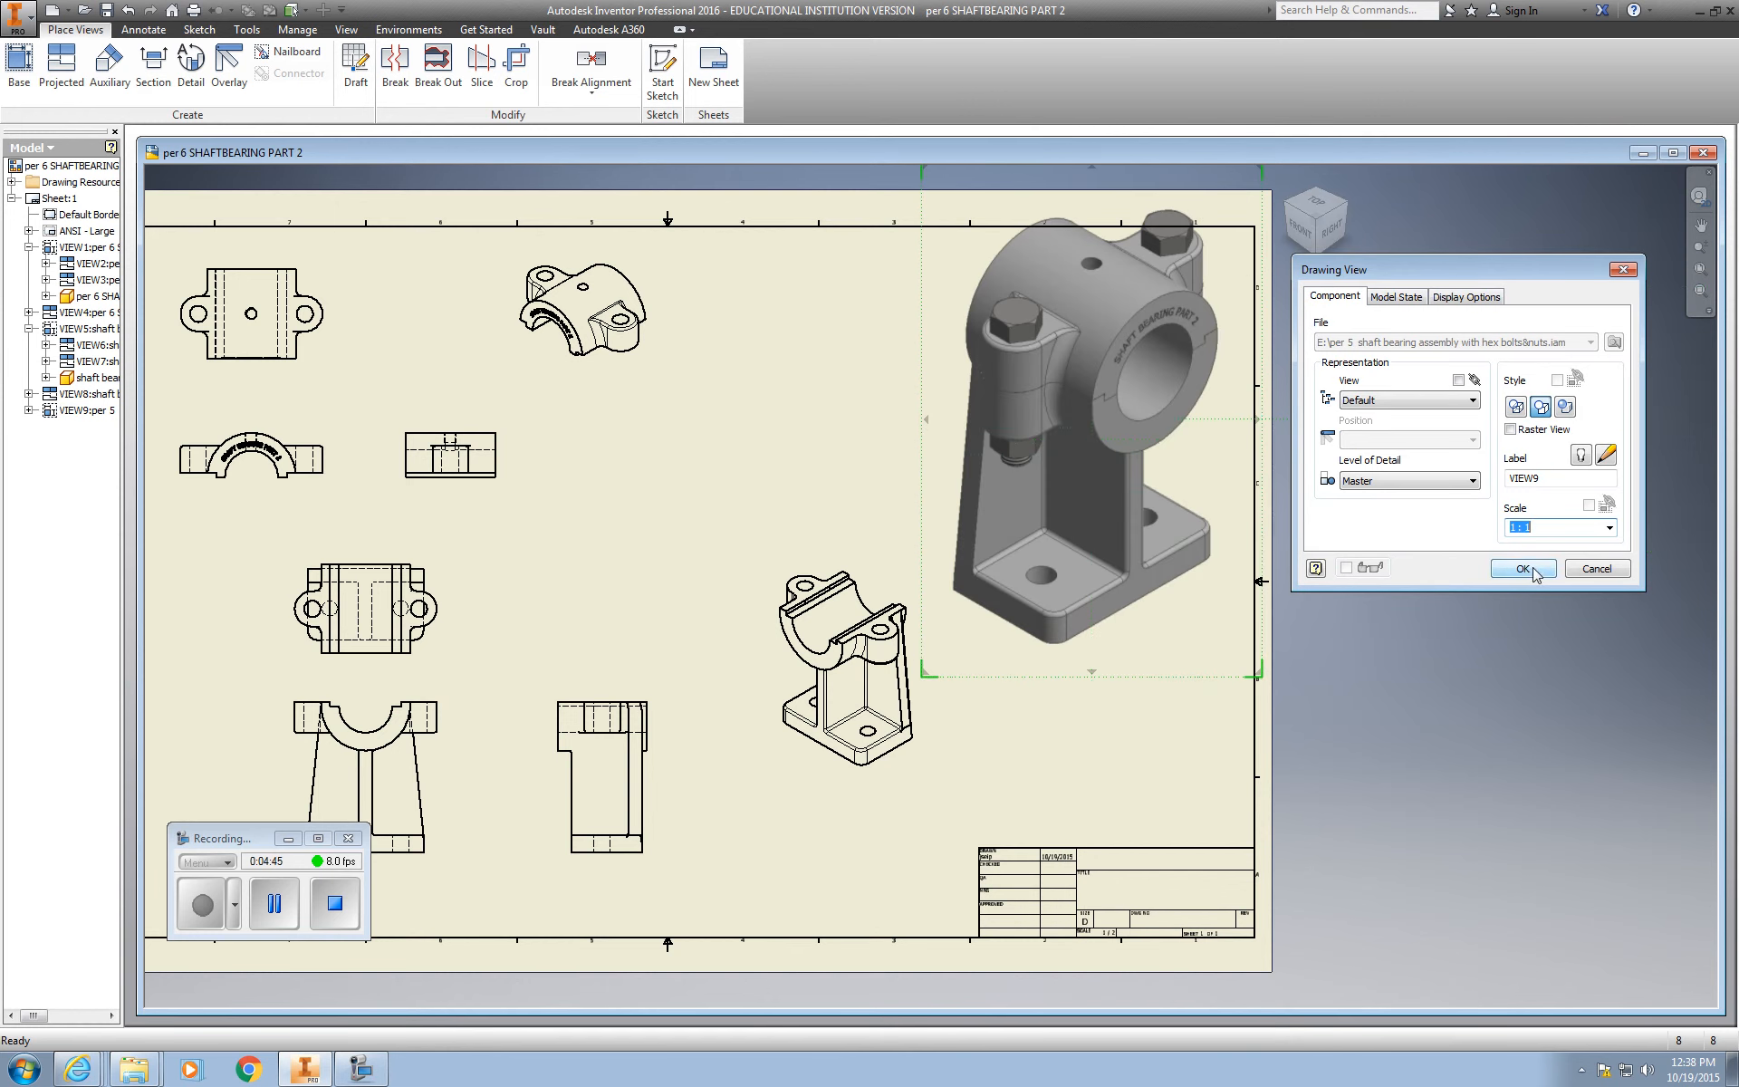
{"action": "right_click", "coordinate": [1161, 694]}
{"action": "left_click", "coordinate": [1210, 644]}
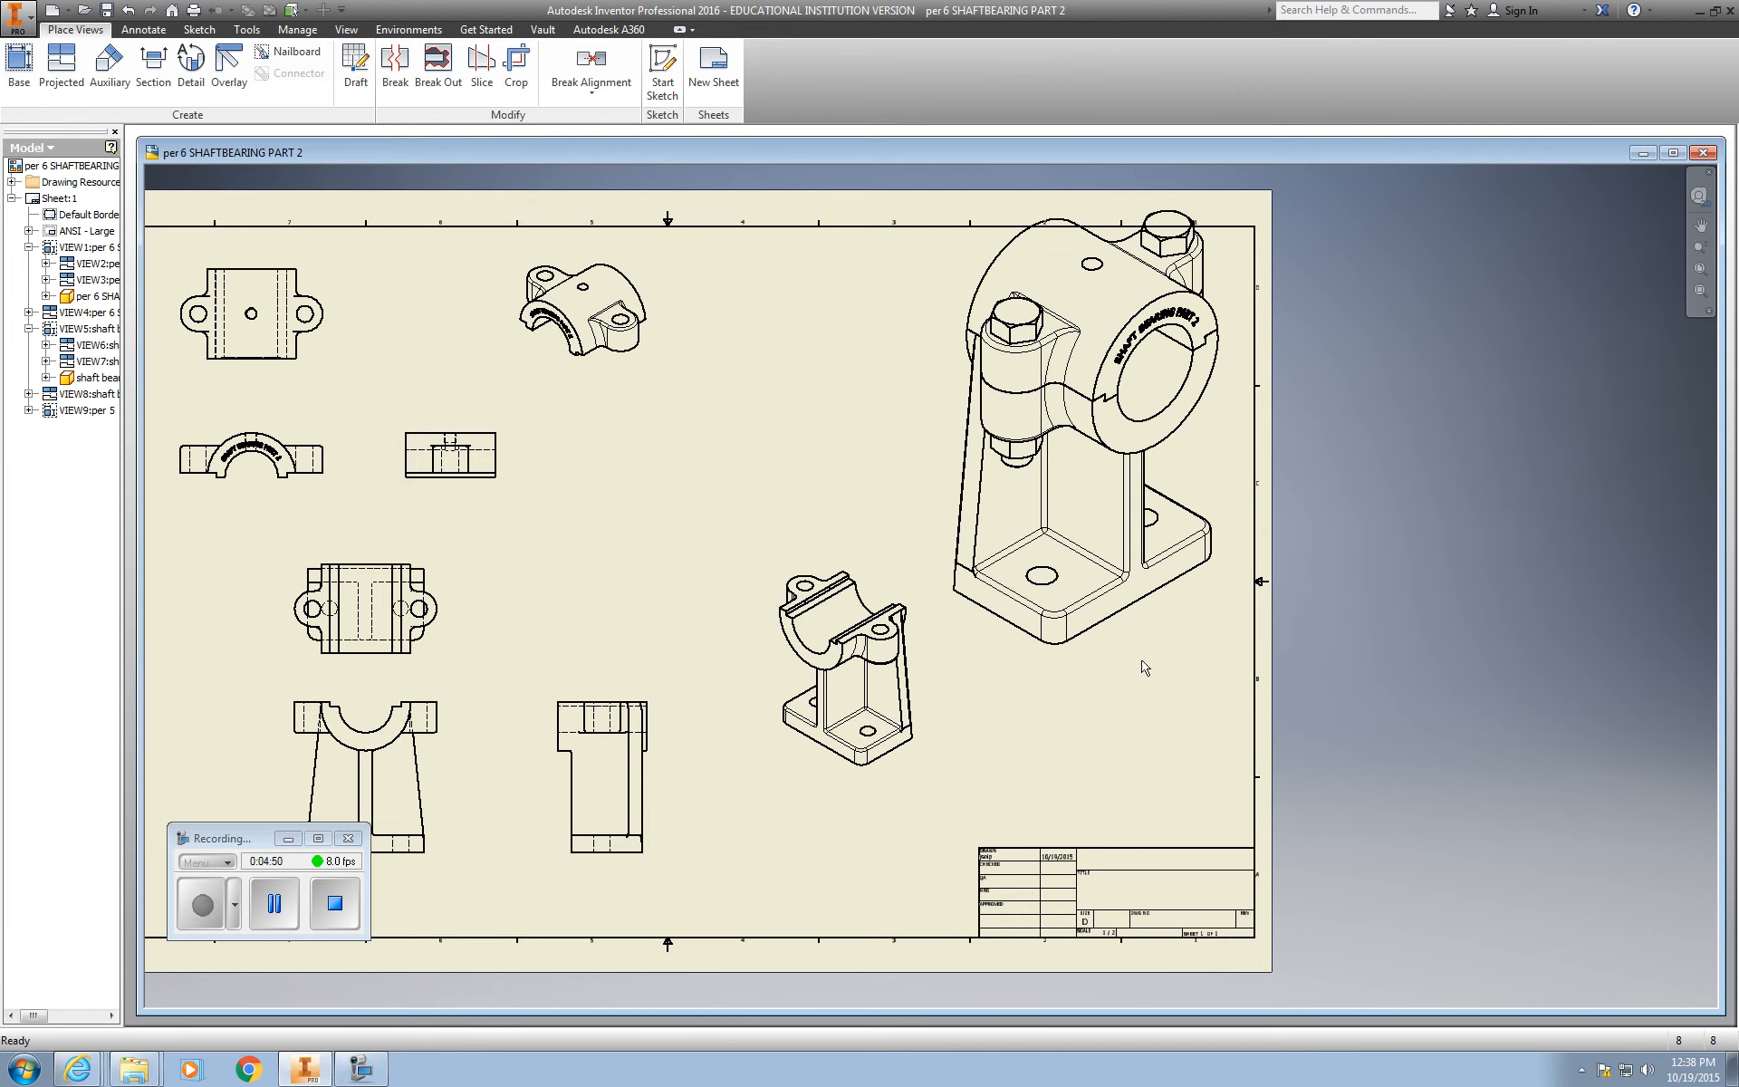
{"action": "left_click_drag", "start_coordinate": [1145, 668], "coordinate": [1156, 703]}
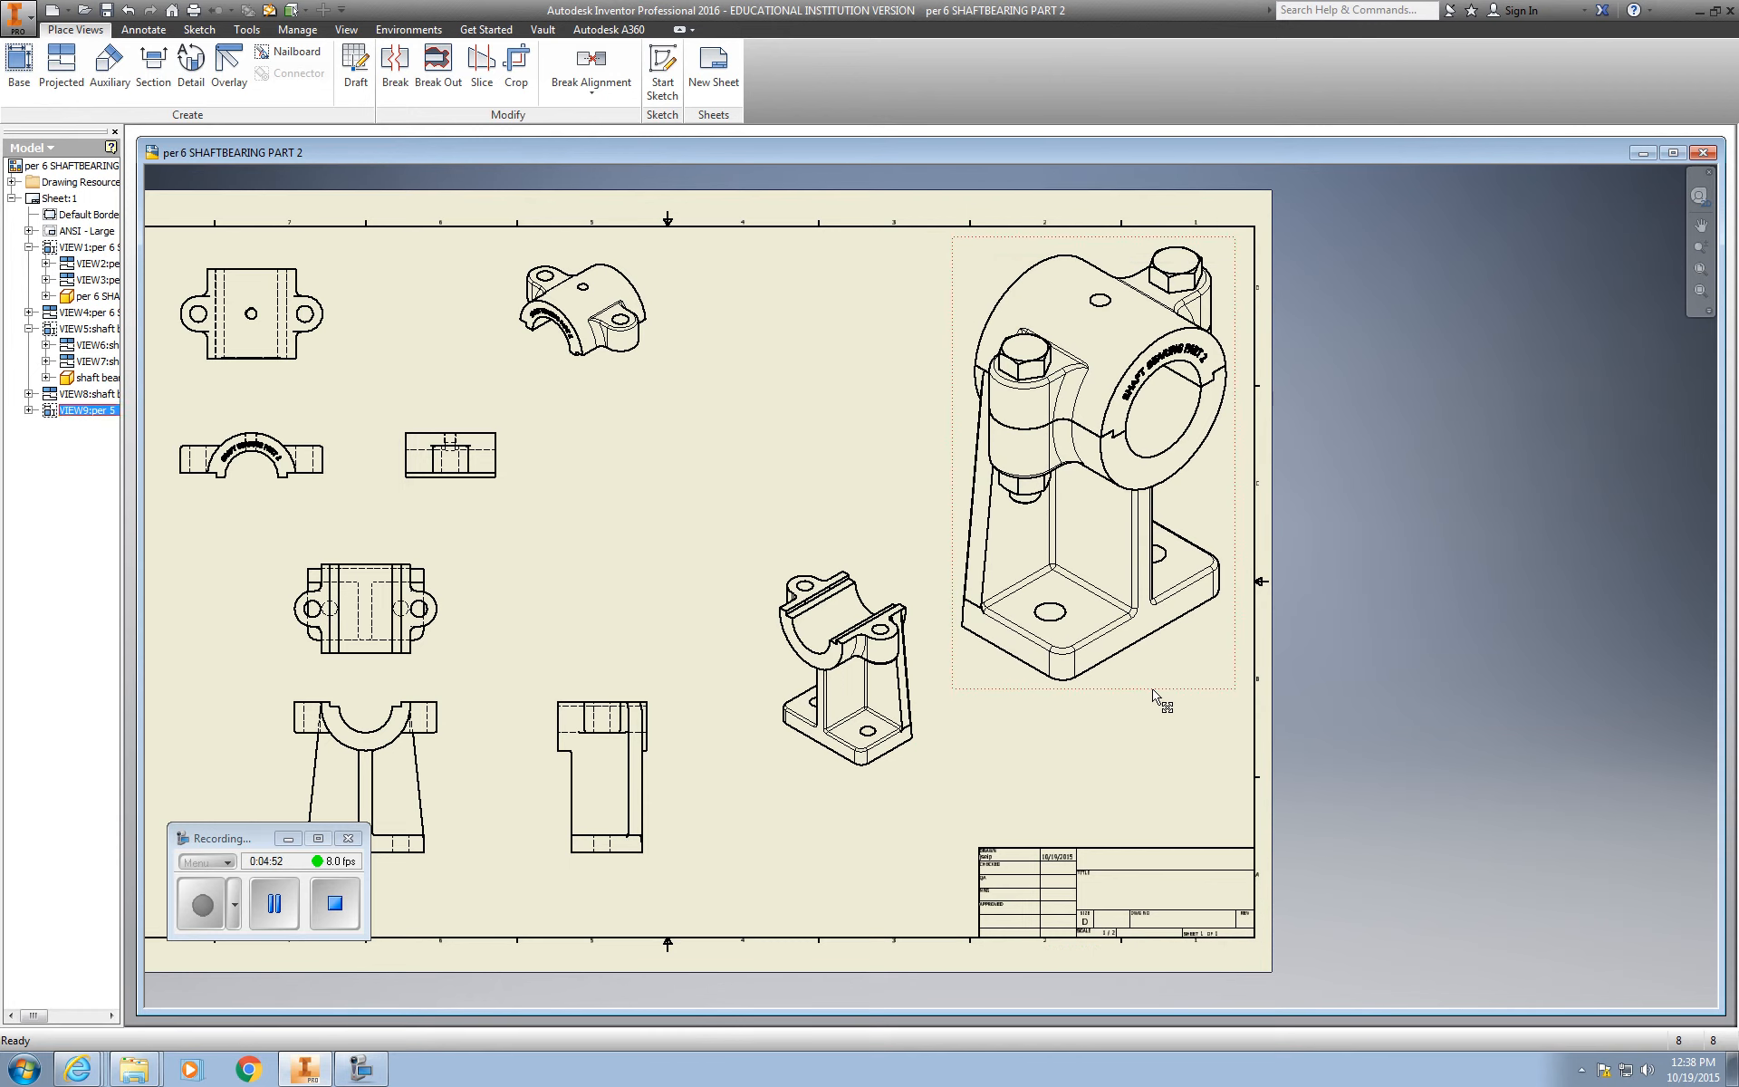
{"action": "right_click", "coordinate": [852, 772]}
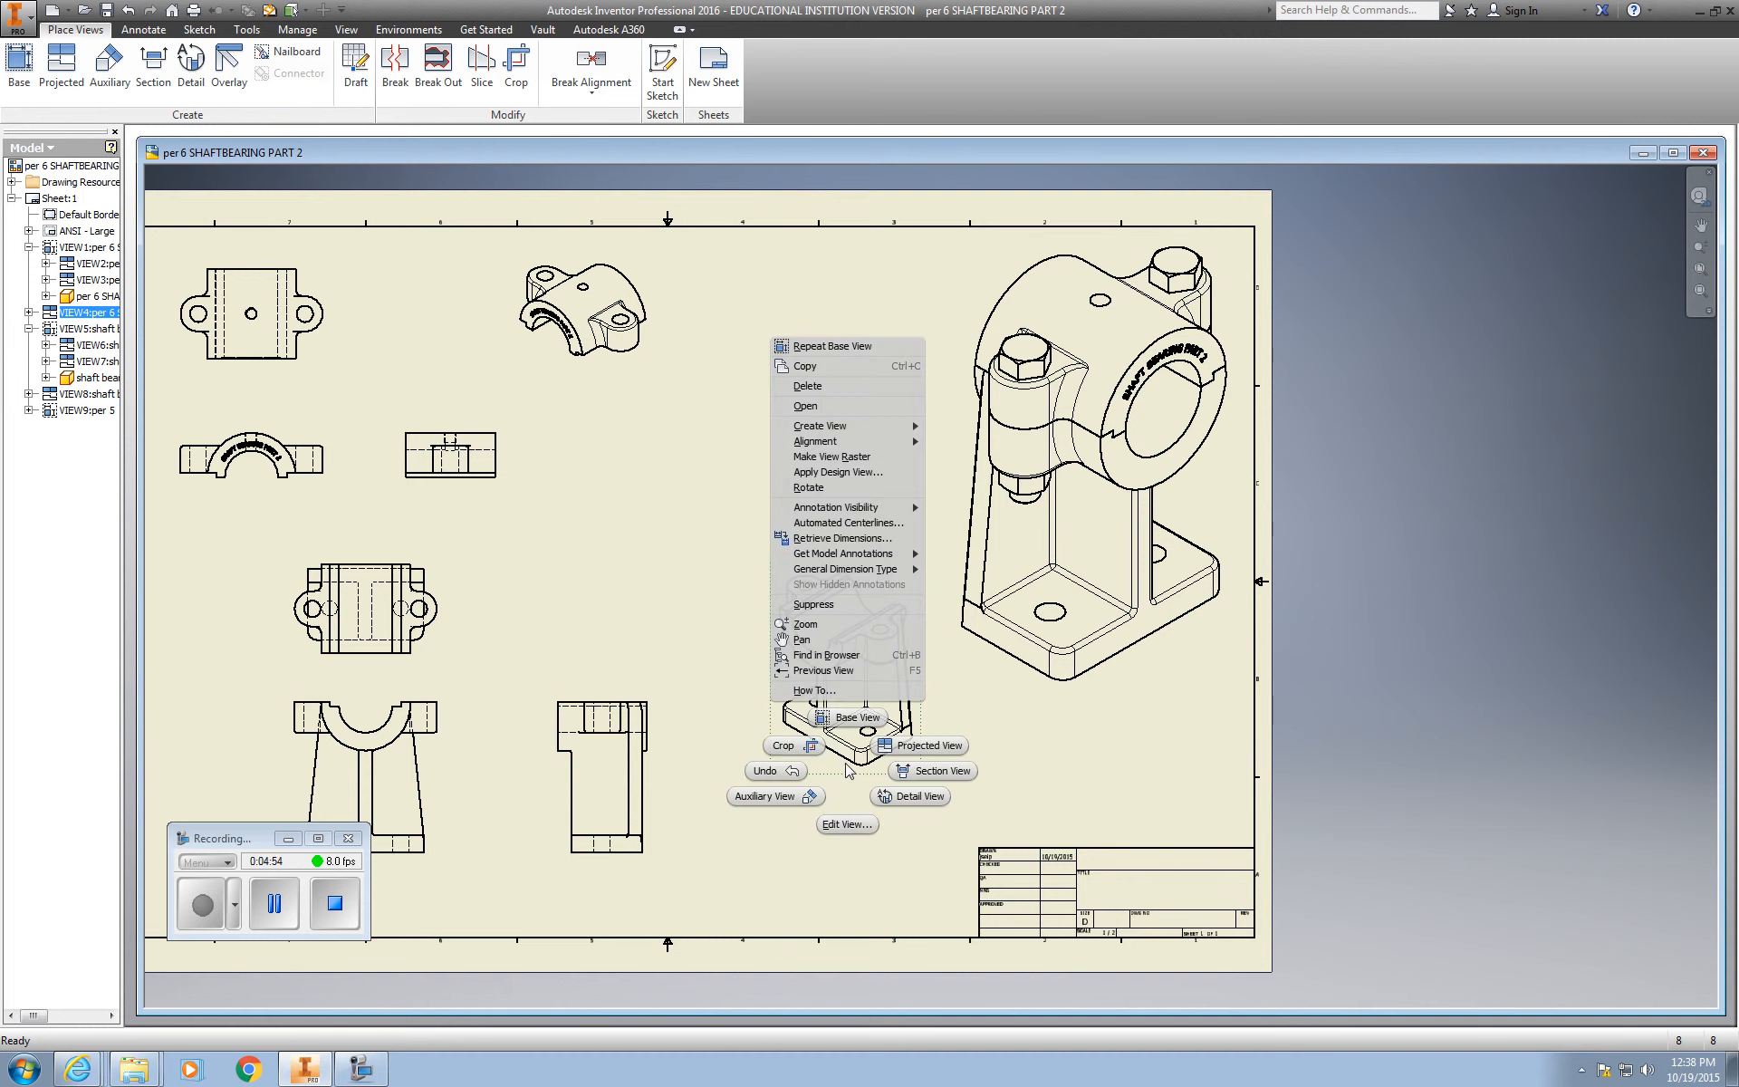
{"action": "left_click", "coordinate": [844, 824]}
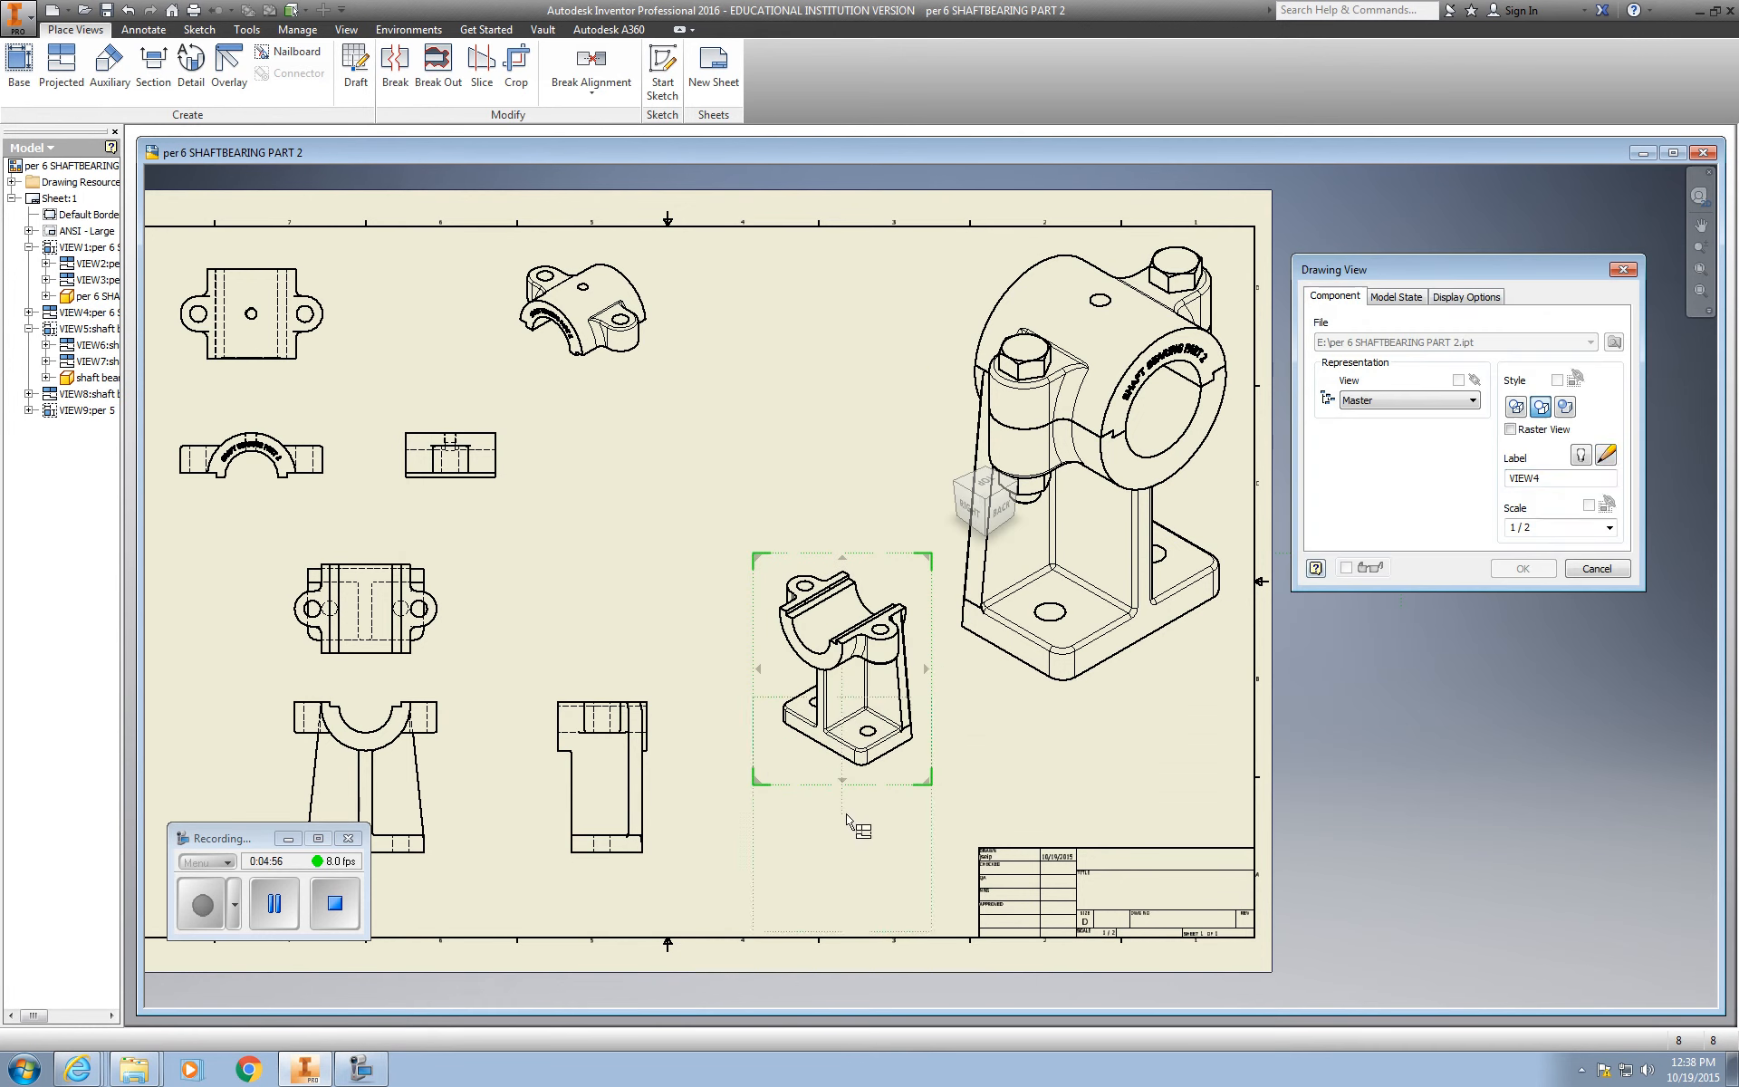
{"action": "left_click", "coordinate": [1611, 529]}
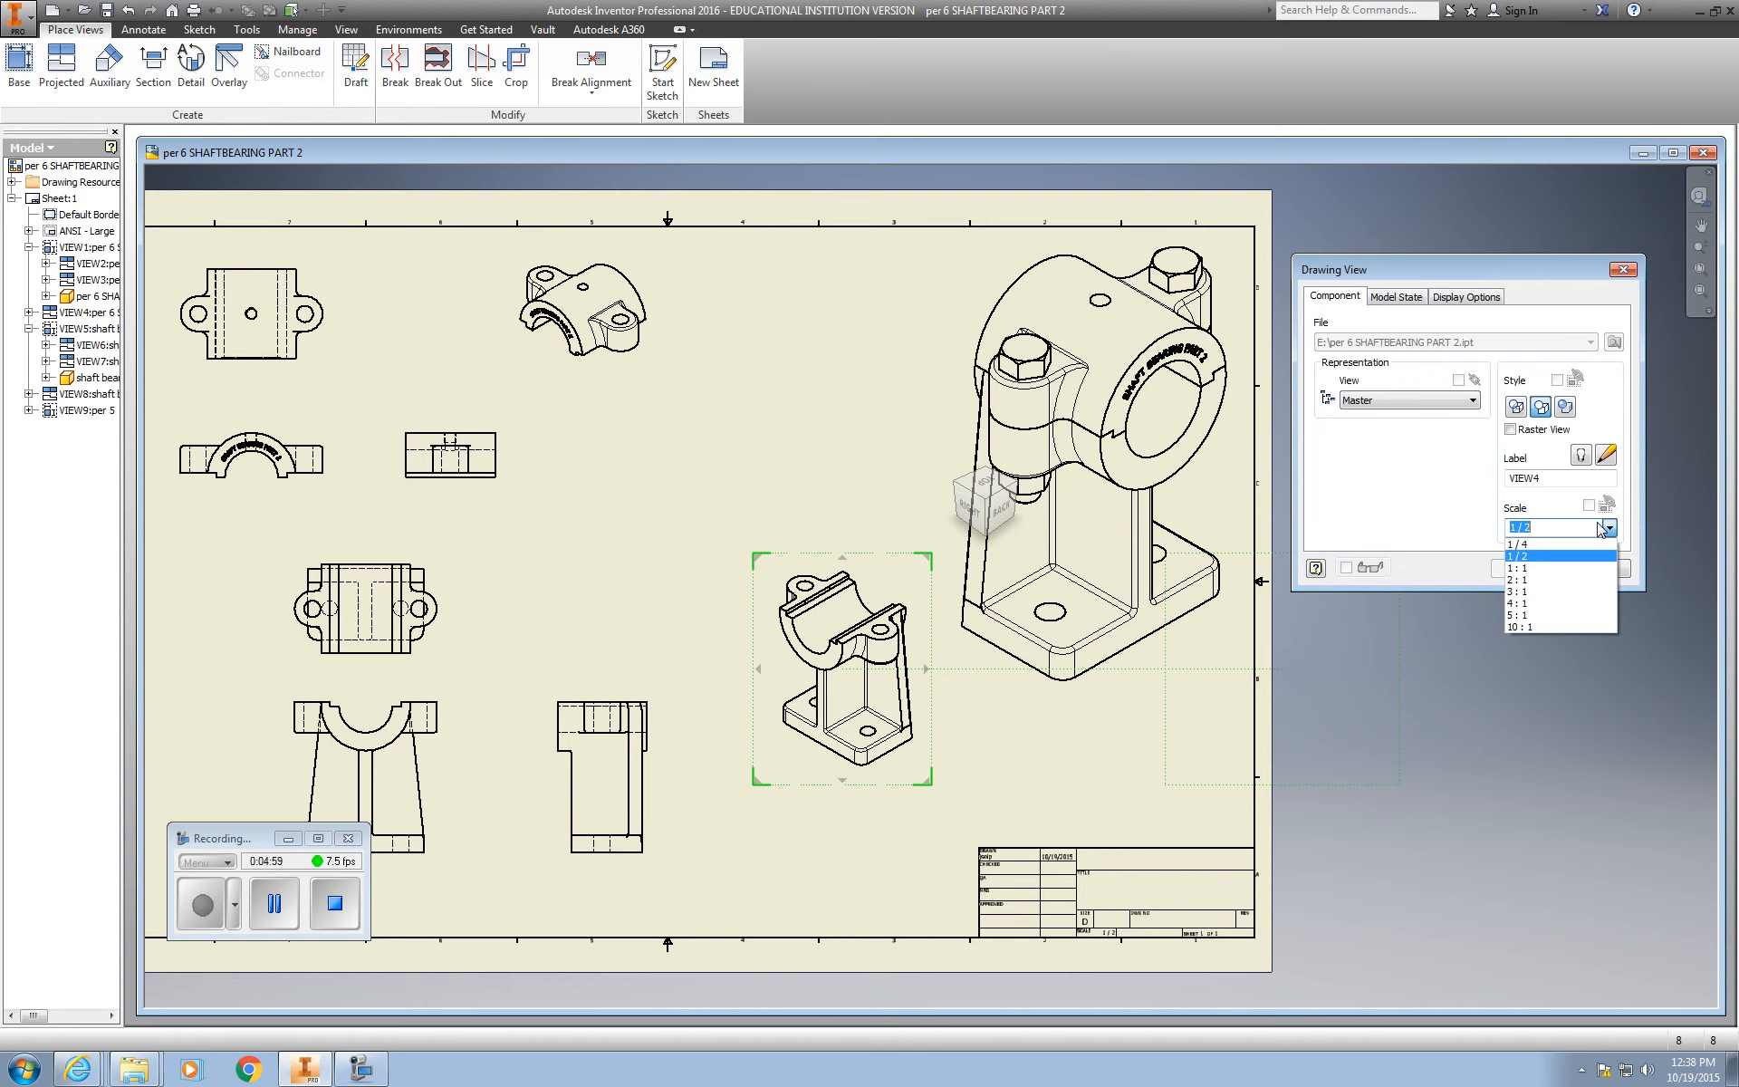
{"action": "left_click", "coordinate": [1540, 549]}
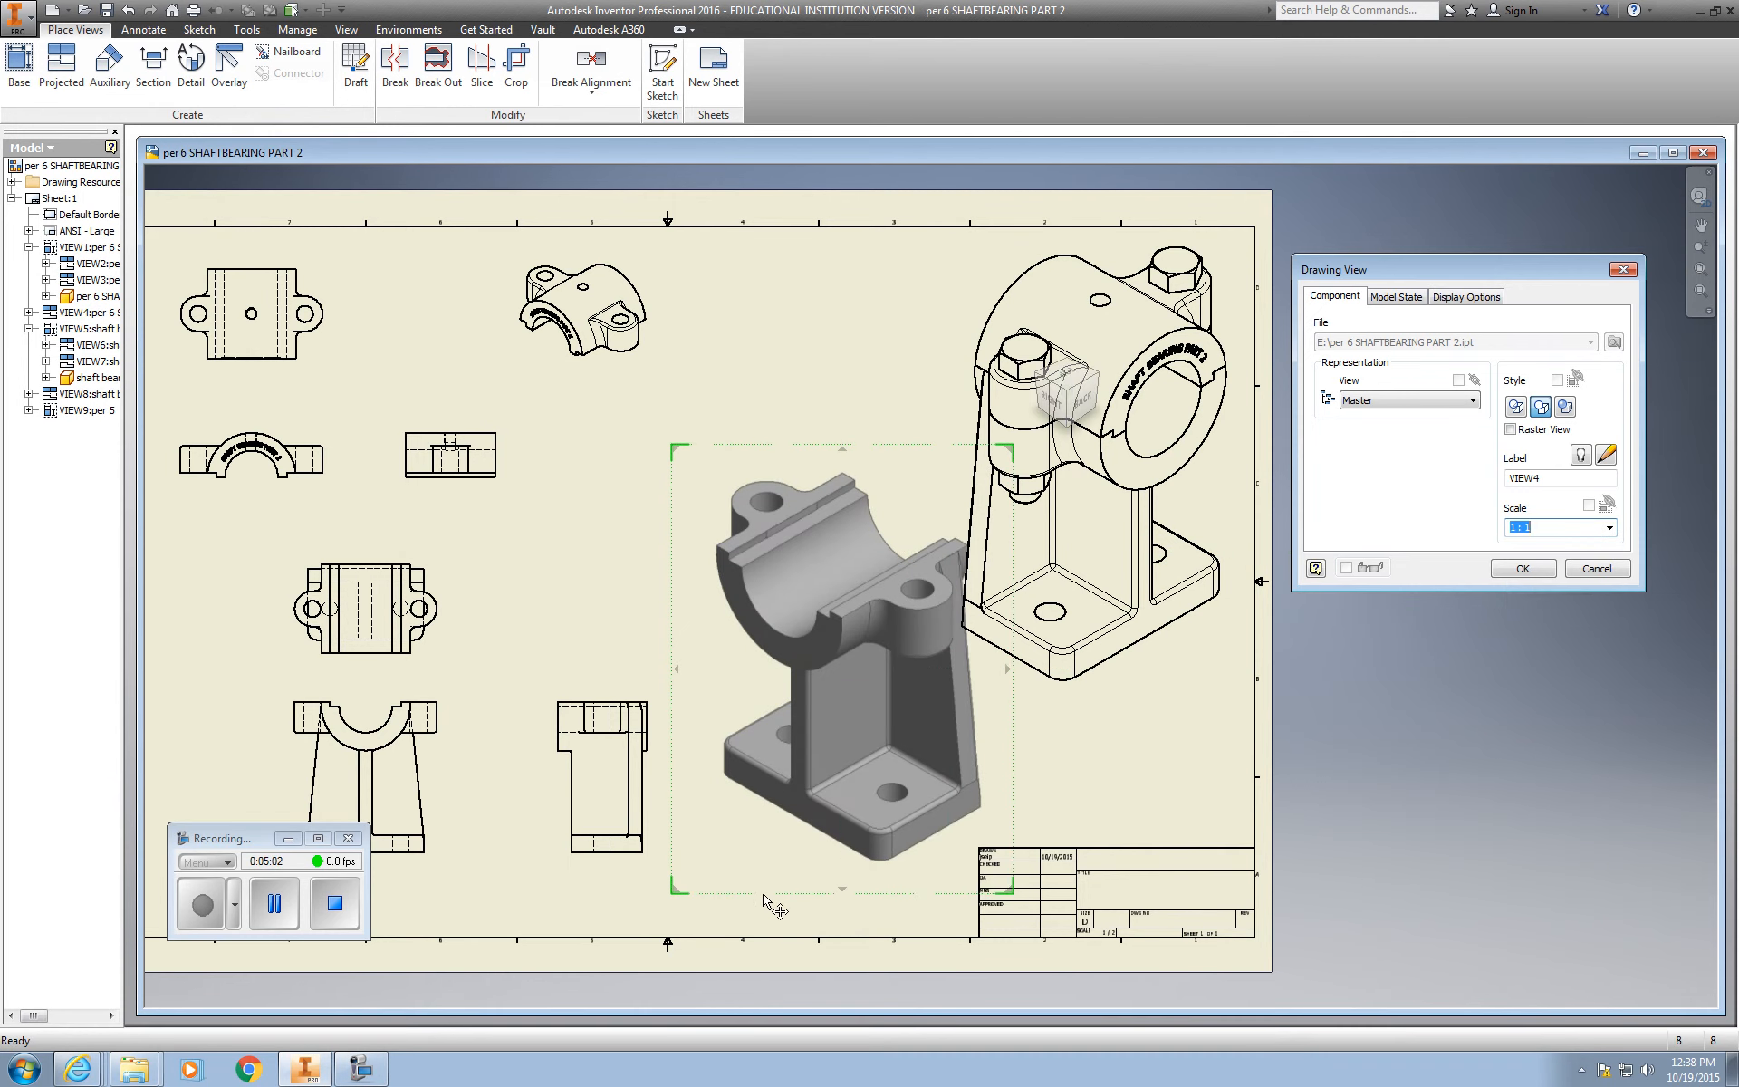
{"action": "mouse_move", "coordinate": [765, 896]}
{"action": "left_mouse_down"}
{"action": "mouse_move", "coordinate": [762, 821]}
{"action": "mouse_move", "coordinate": [717, 790]}
{"action": "left_mouse_up"}
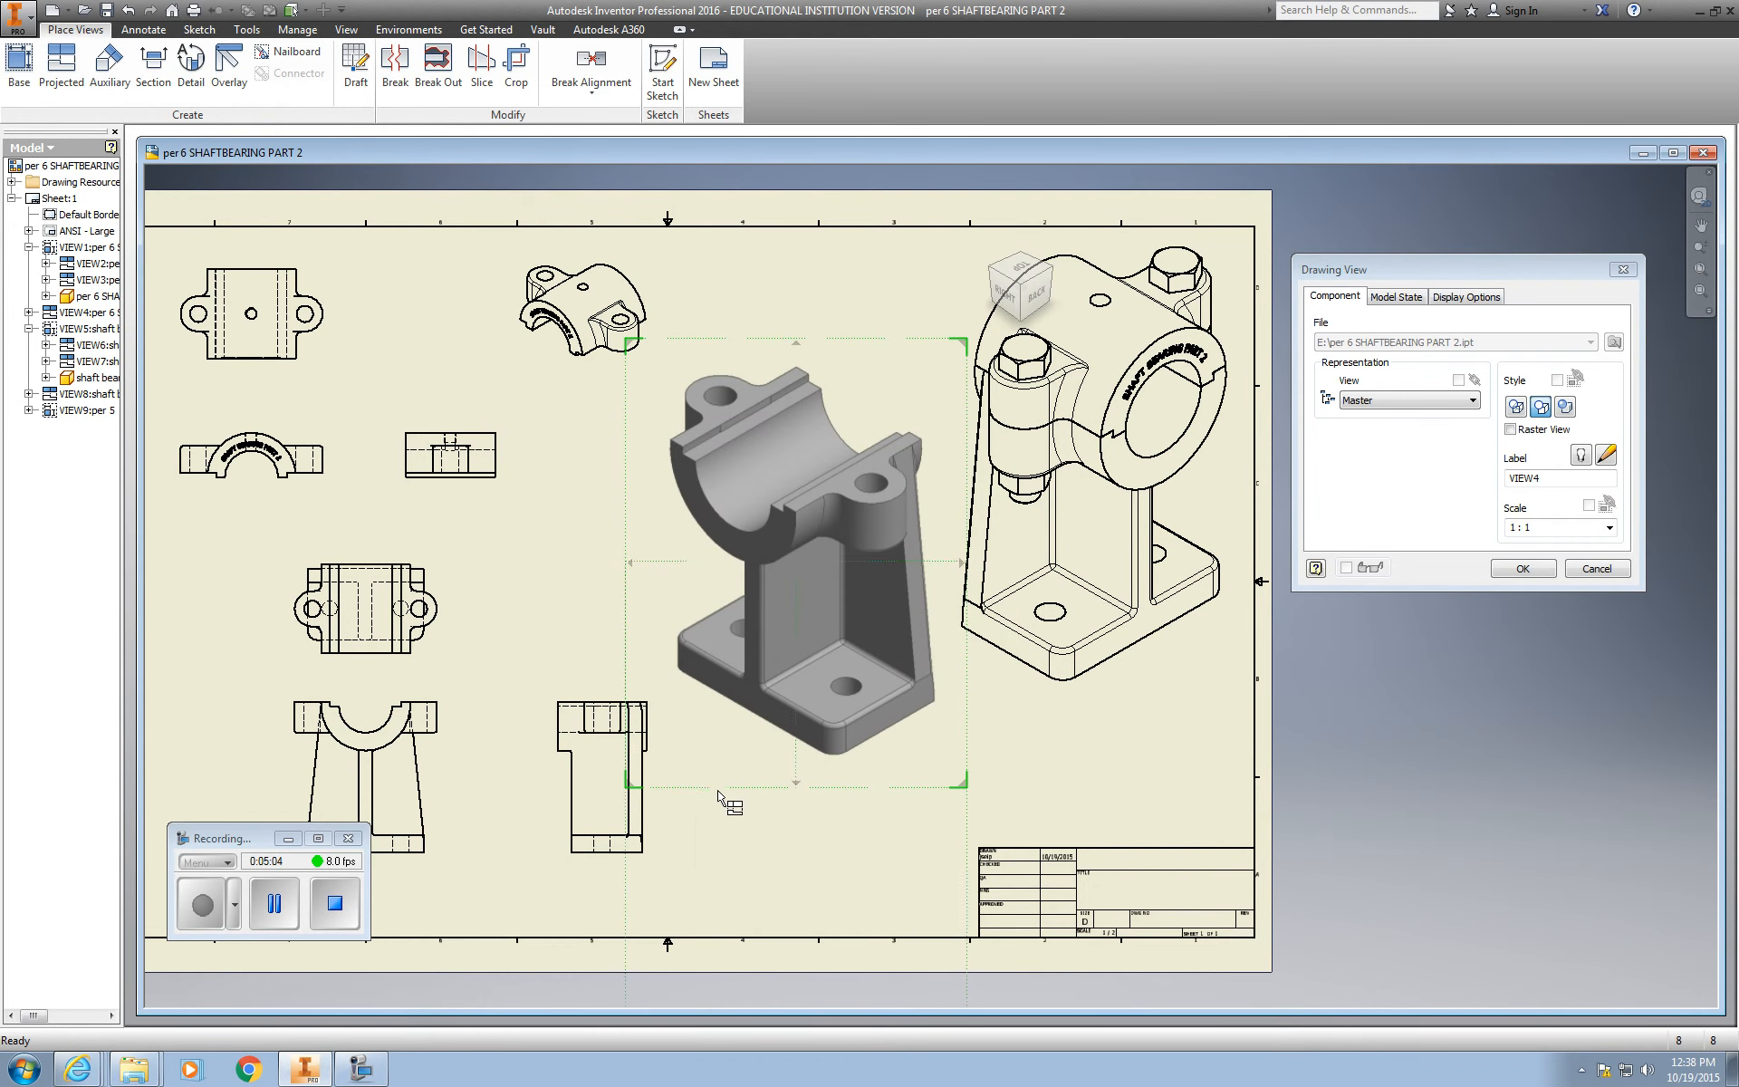
{"action": "left_click", "coordinate": [845, 880]}
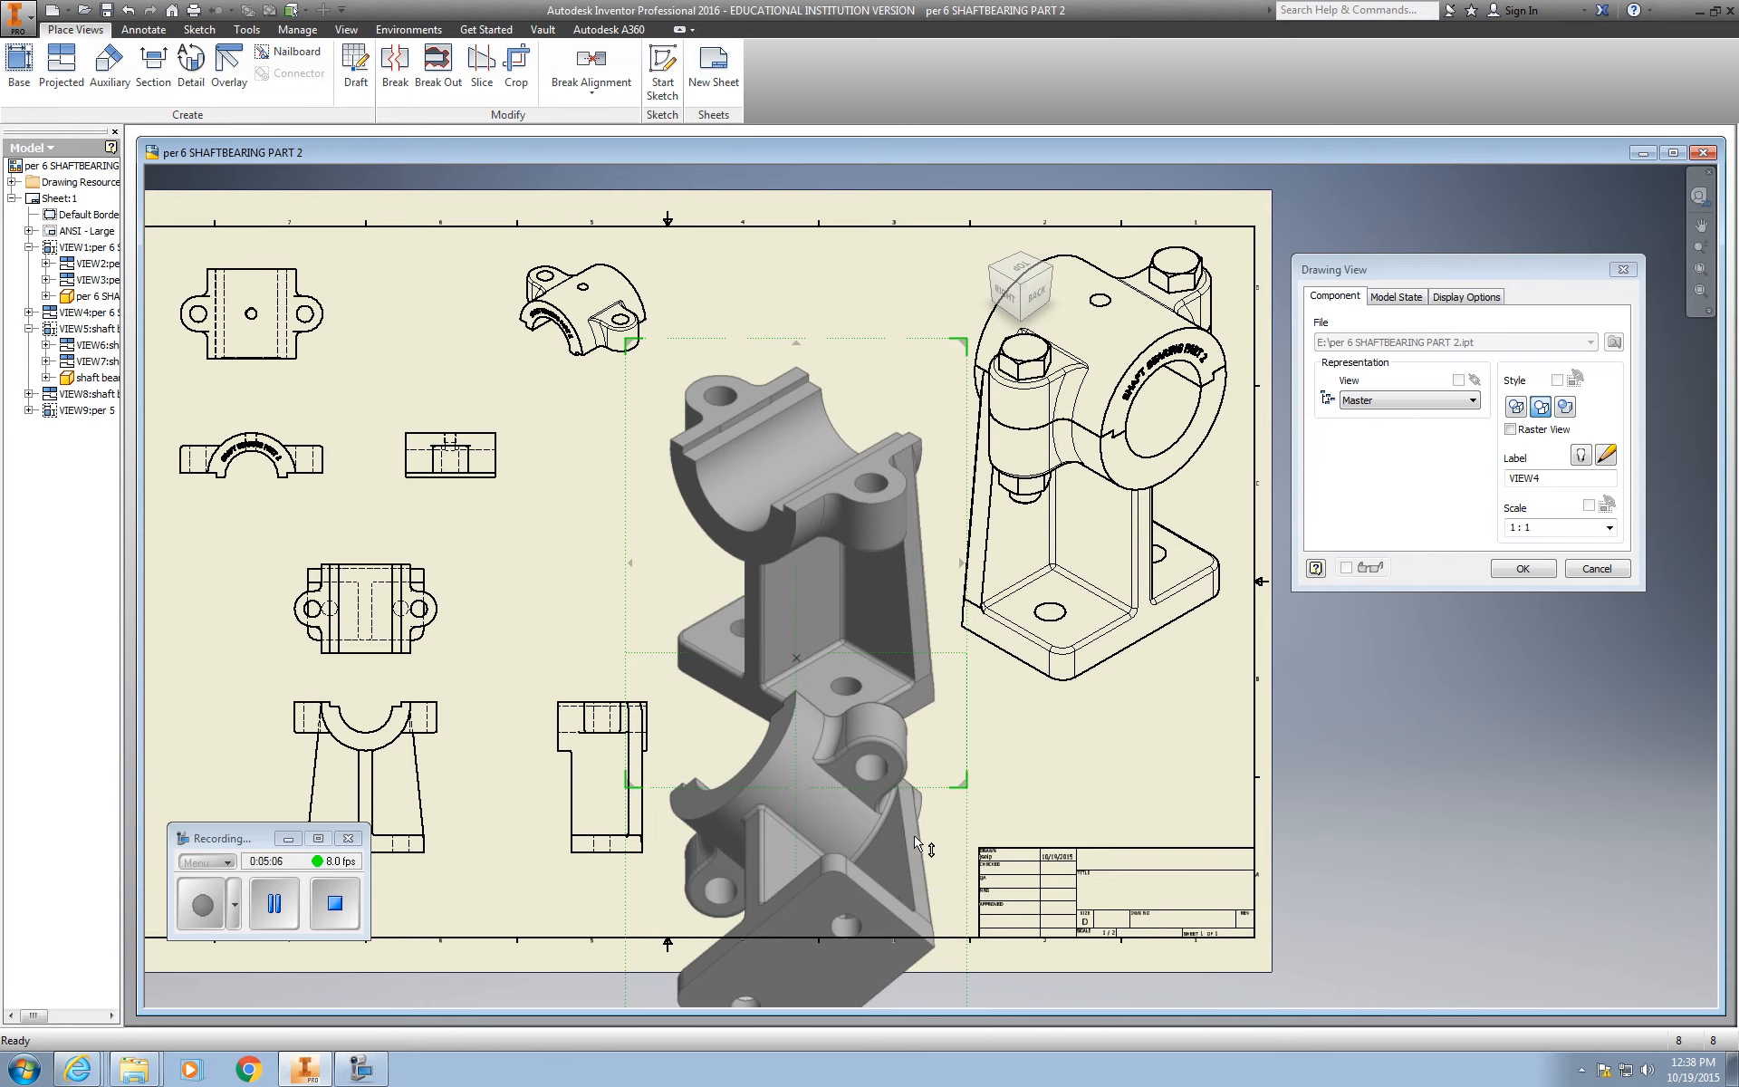
{"action": "key", "text": "Escape"}
Step: Set the base part's isometric view to 1:1 scale and move it up and left, clear of the assembly view
{"action": "left_click", "coordinate": [897, 777]}
{"action": "right_click", "coordinate": [895, 776]}
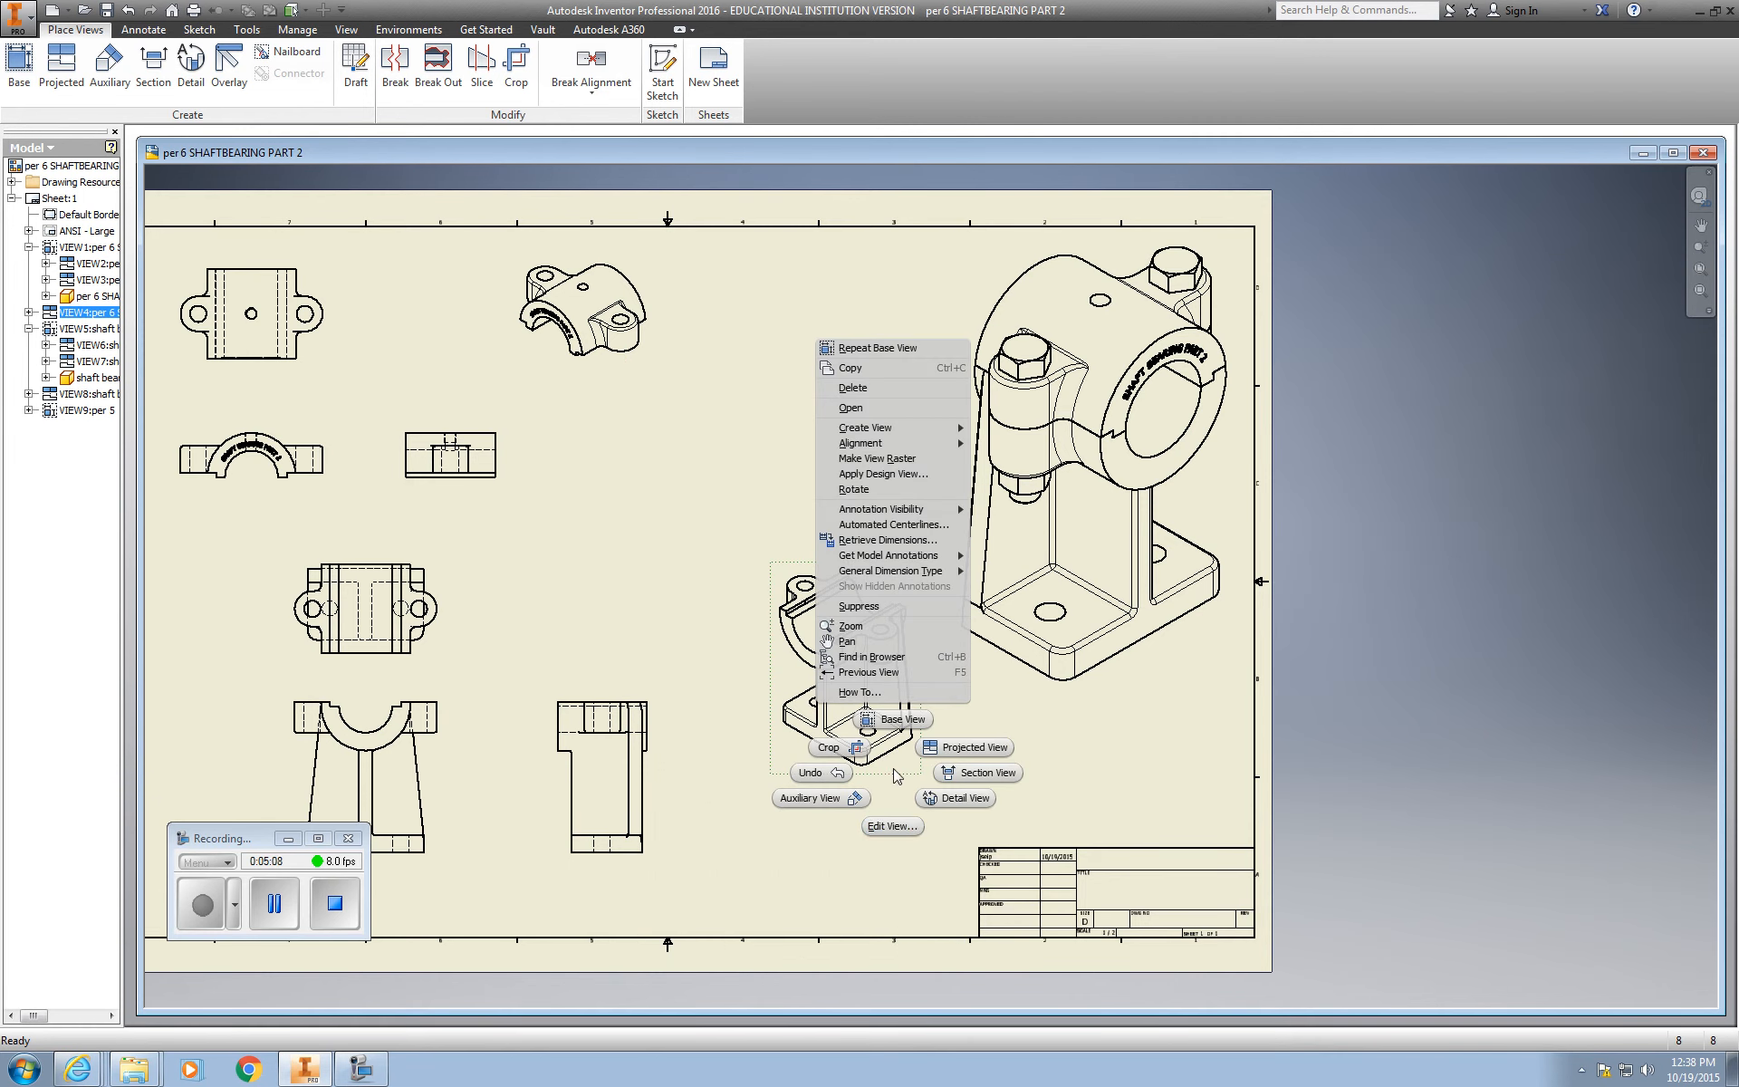
{"action": "left_click", "coordinate": [892, 826]}
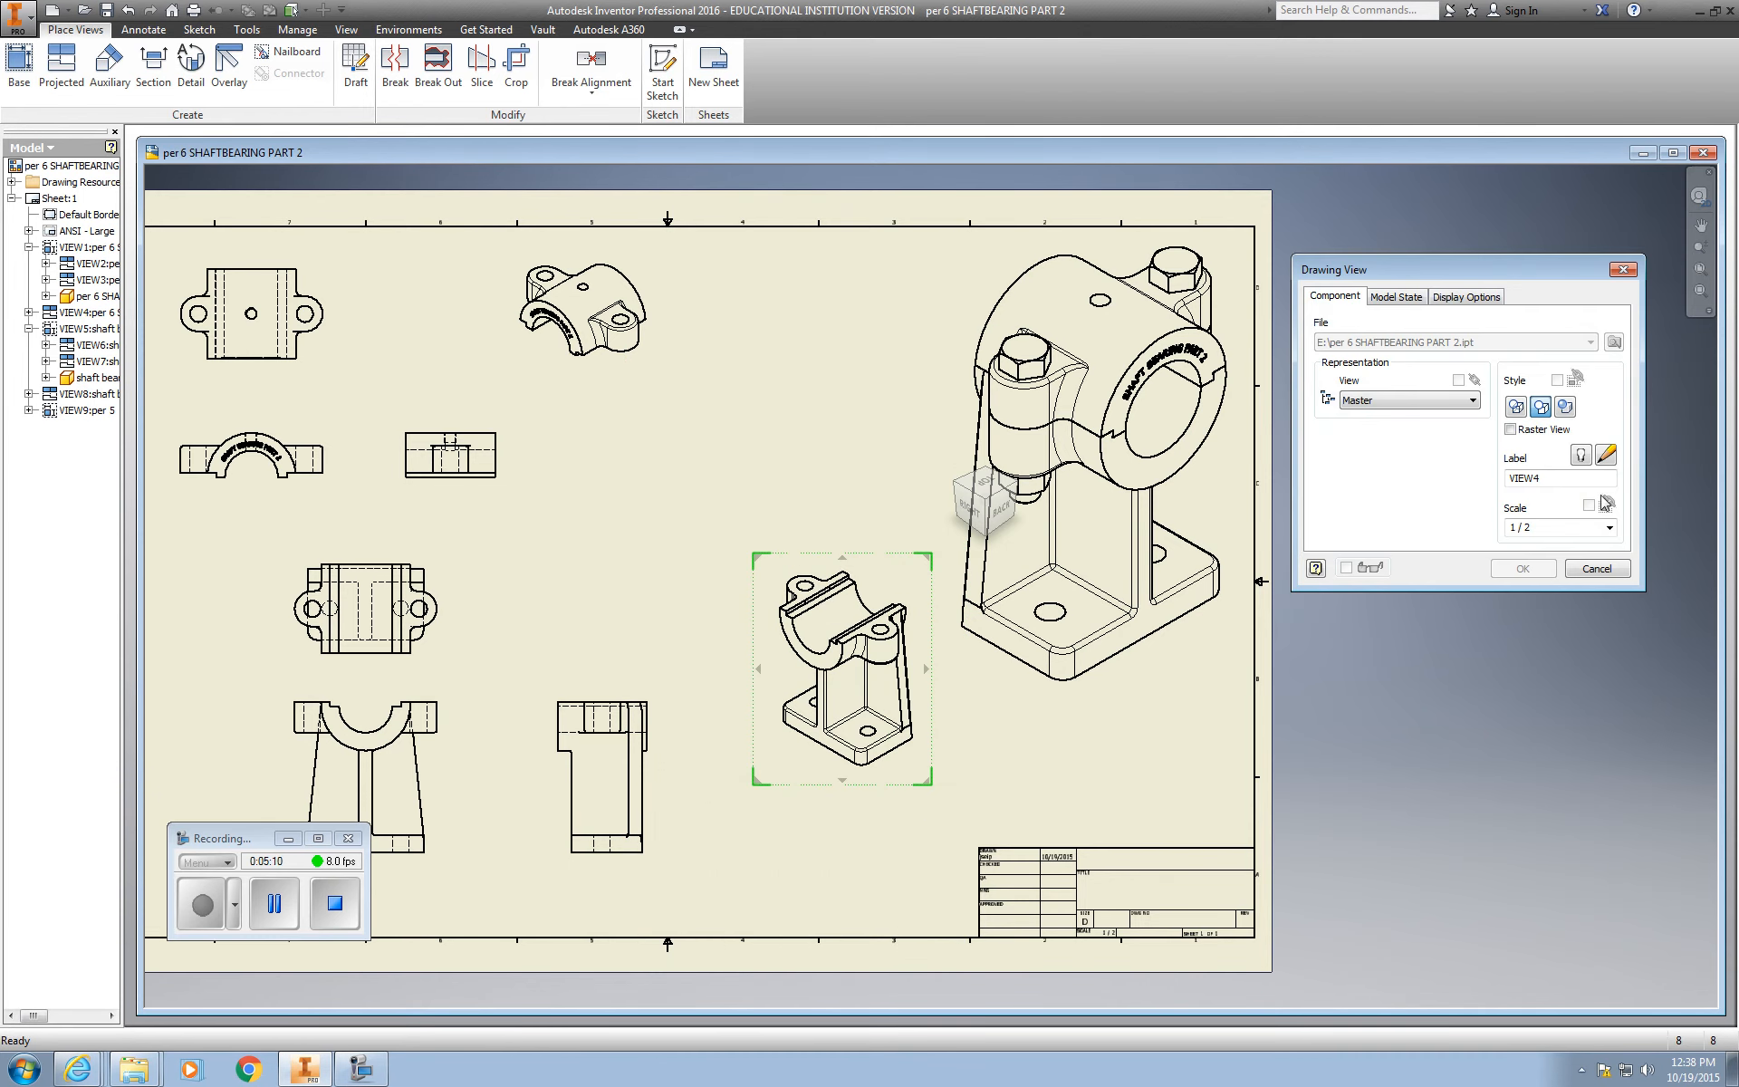
{"action": "left_click", "coordinate": [1610, 528]}
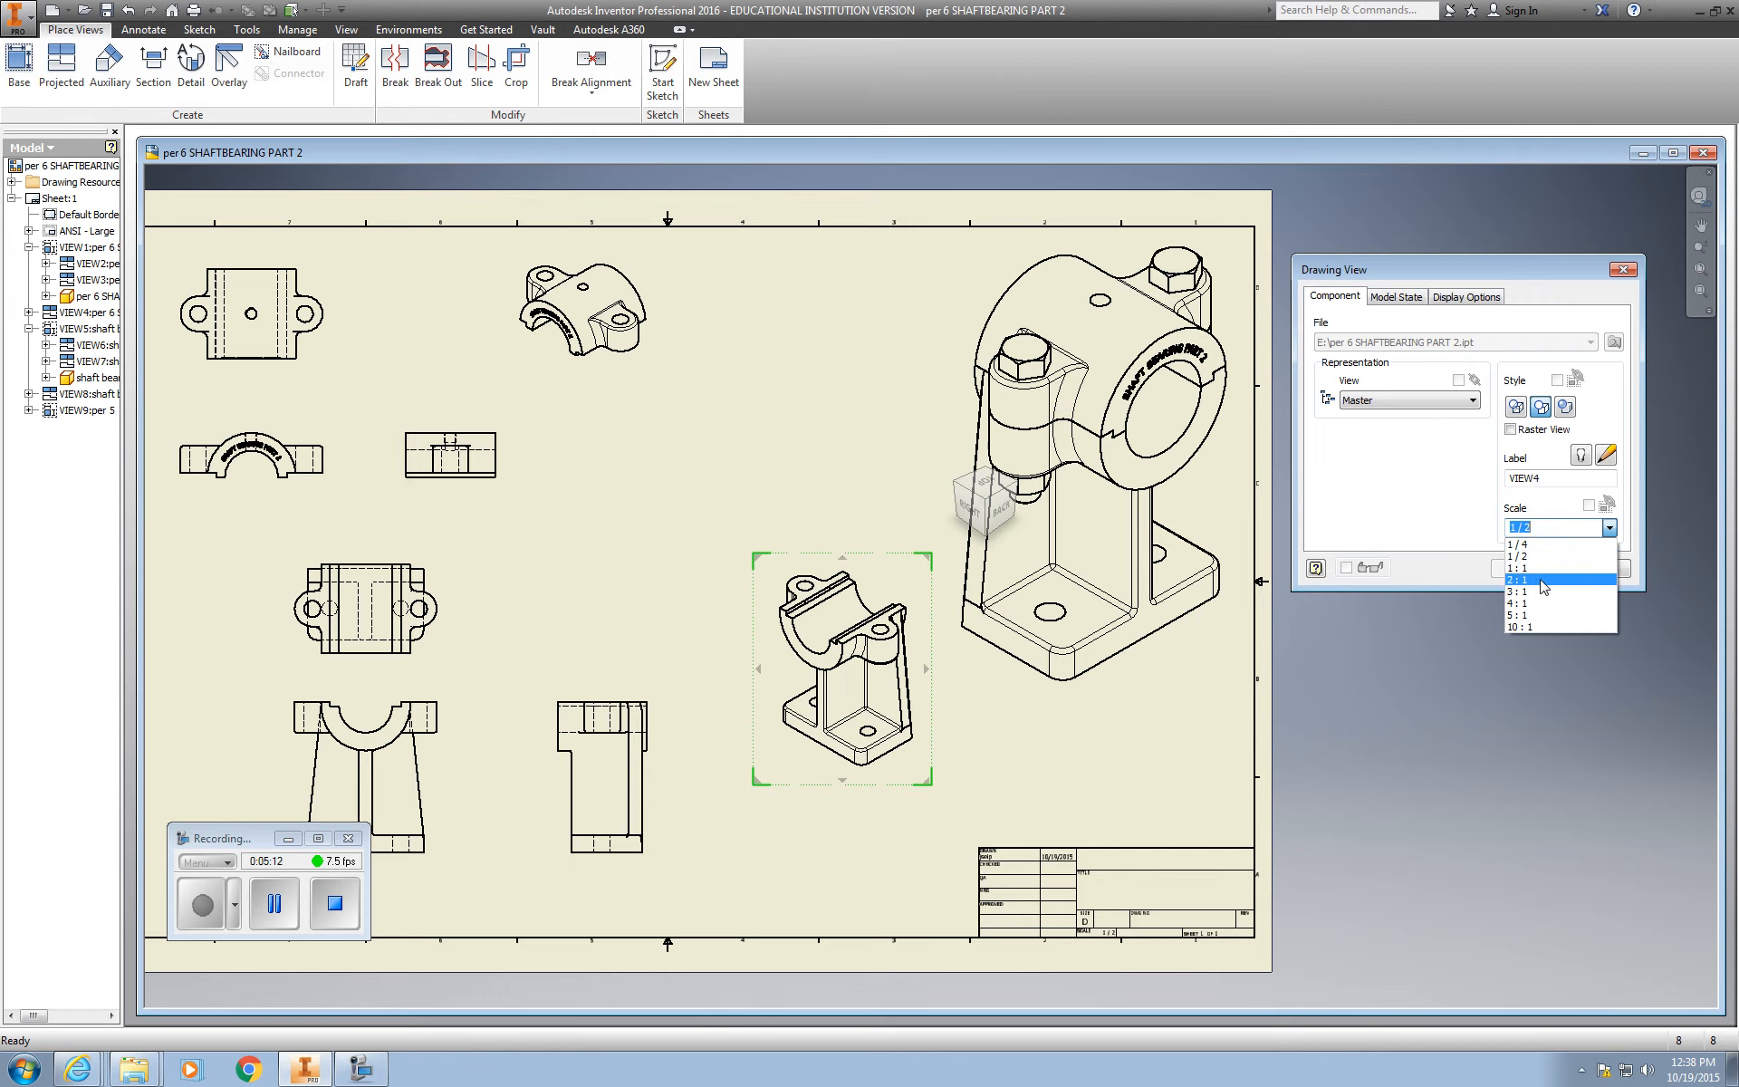
{"action": "left_click", "coordinate": [1545, 568]}
{"action": "left_click", "coordinate": [1545, 569]}
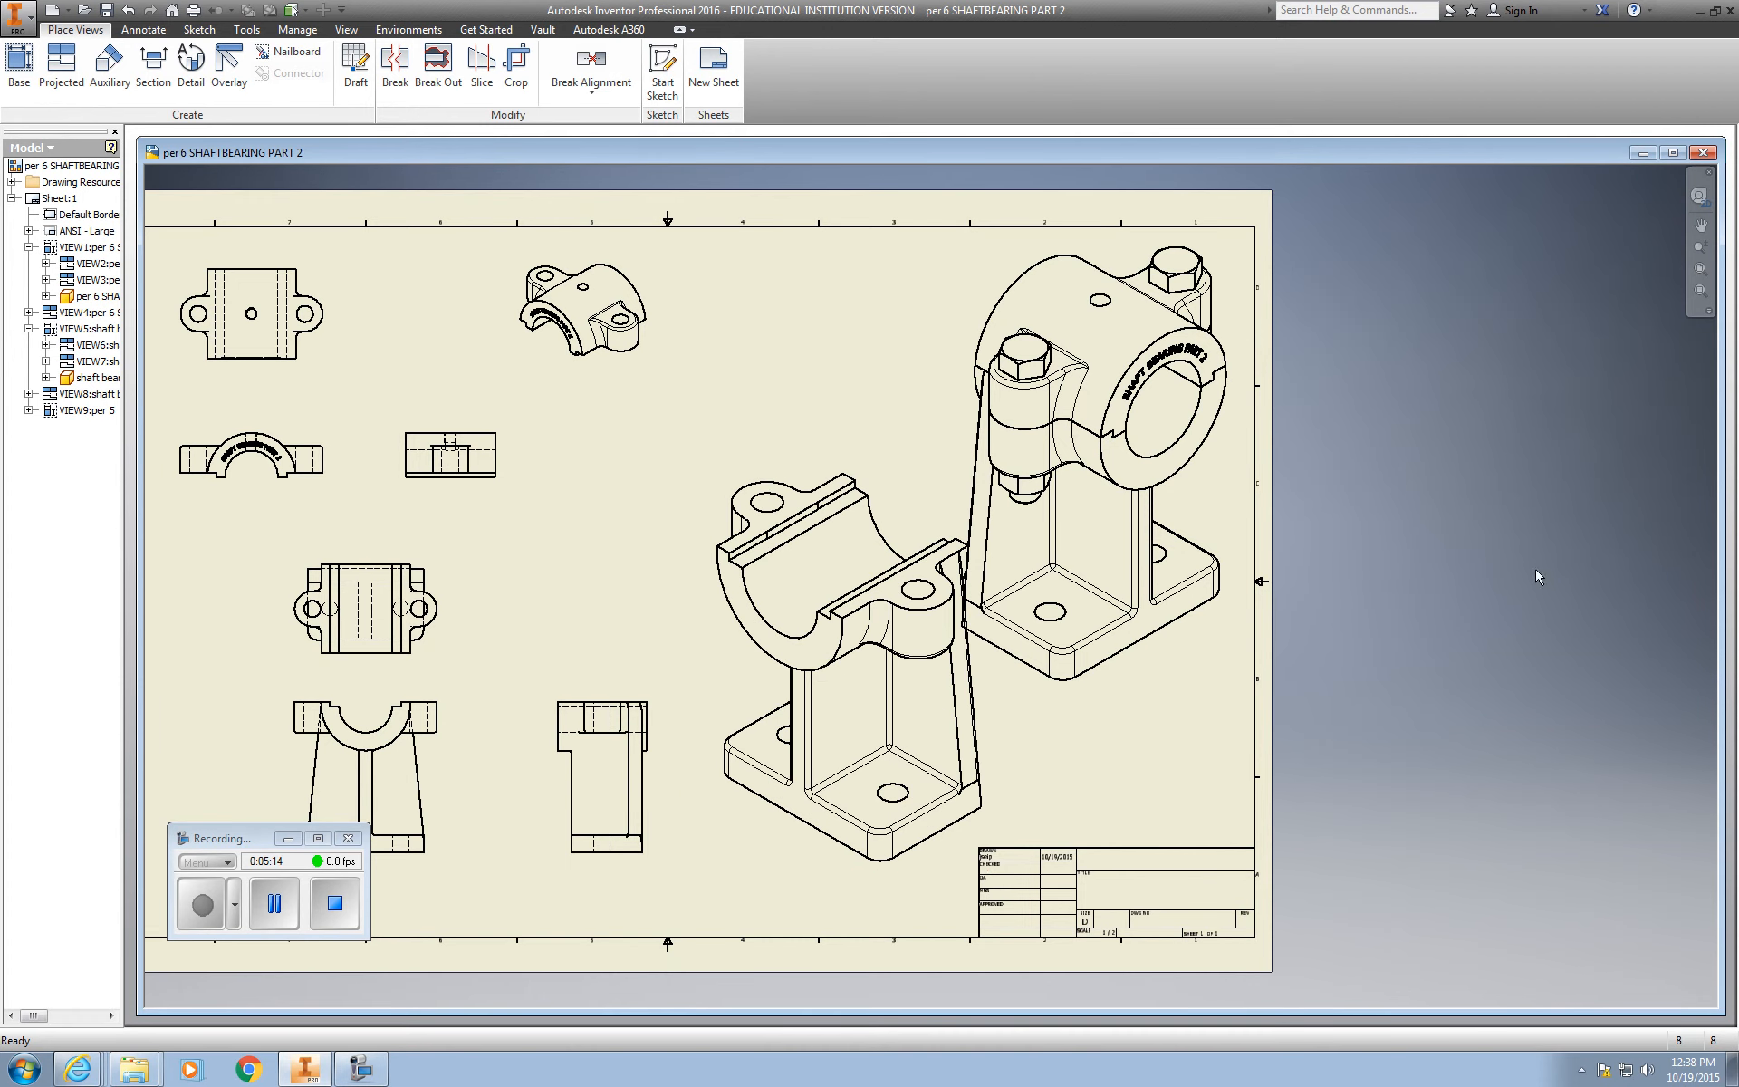
{"action": "left_click_drag", "start_coordinate": [747, 470], "coordinate": [703, 395]}
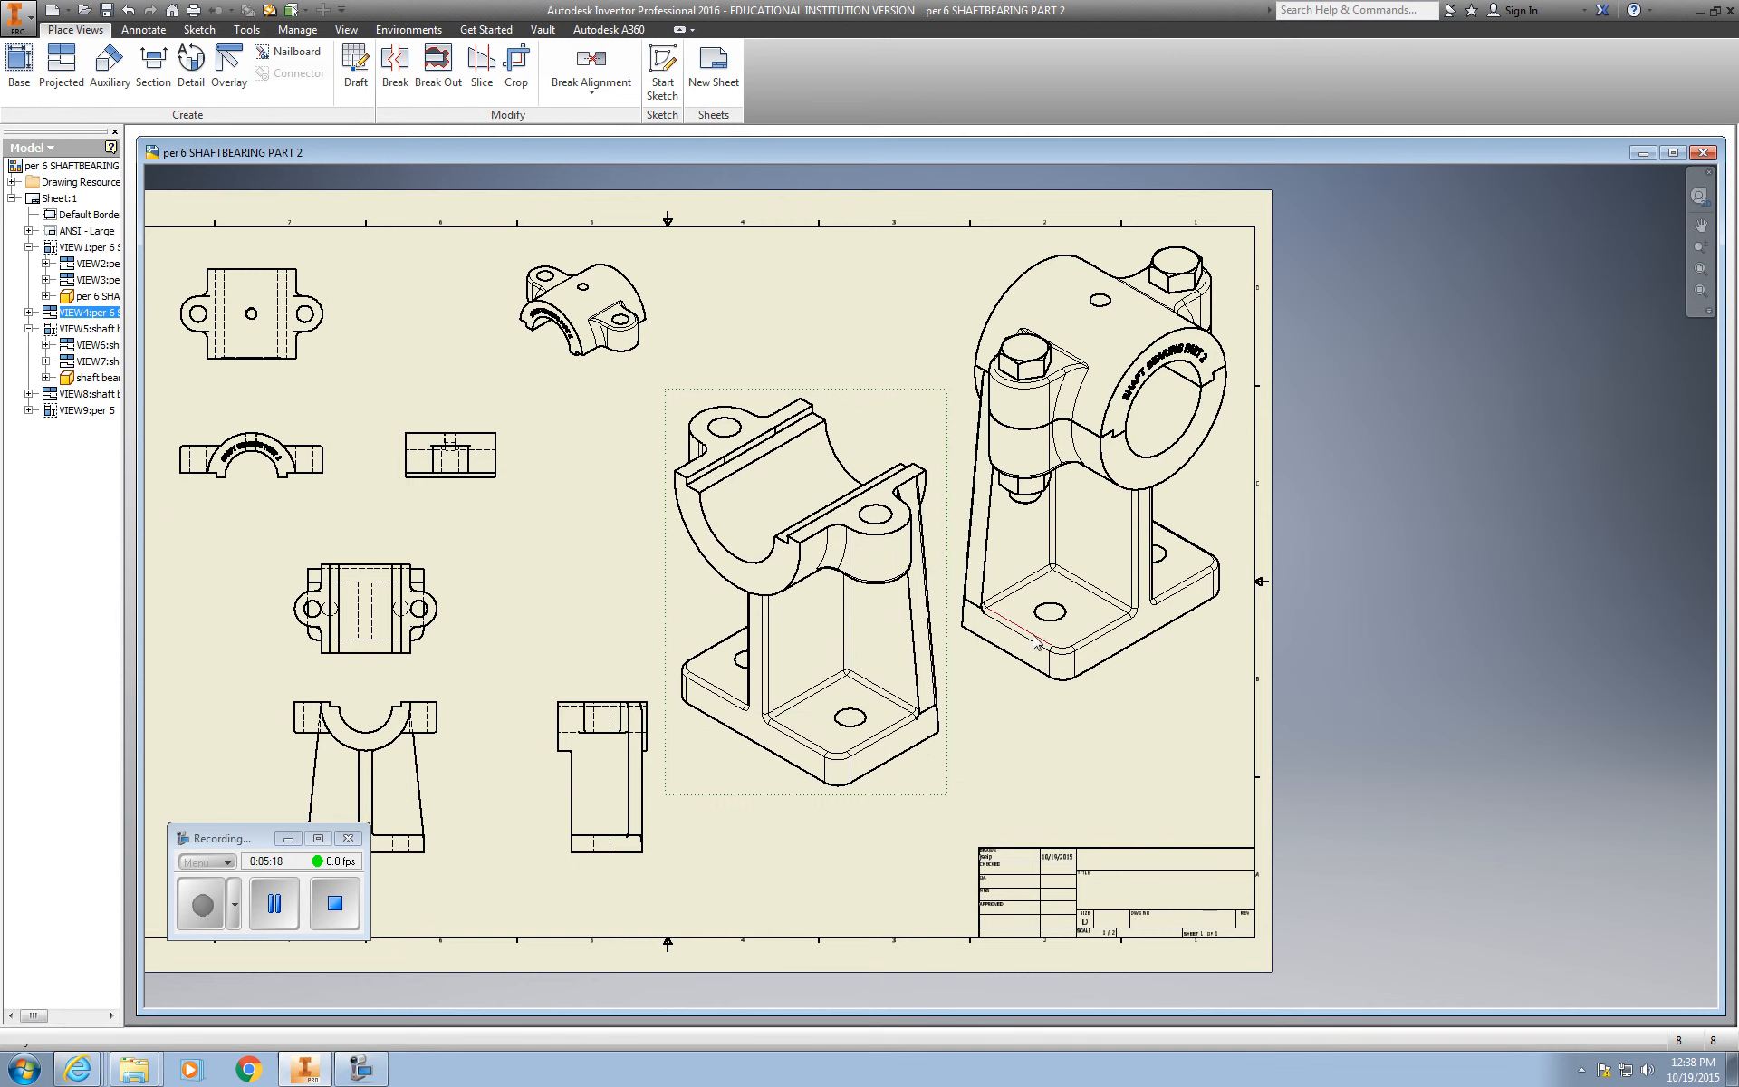
Step: Change the assembly view's display style to shaded with hidden lines shown
{"action": "right_click", "coordinate": [1151, 693]}
{"action": "left_click", "coordinate": [1148, 745]}
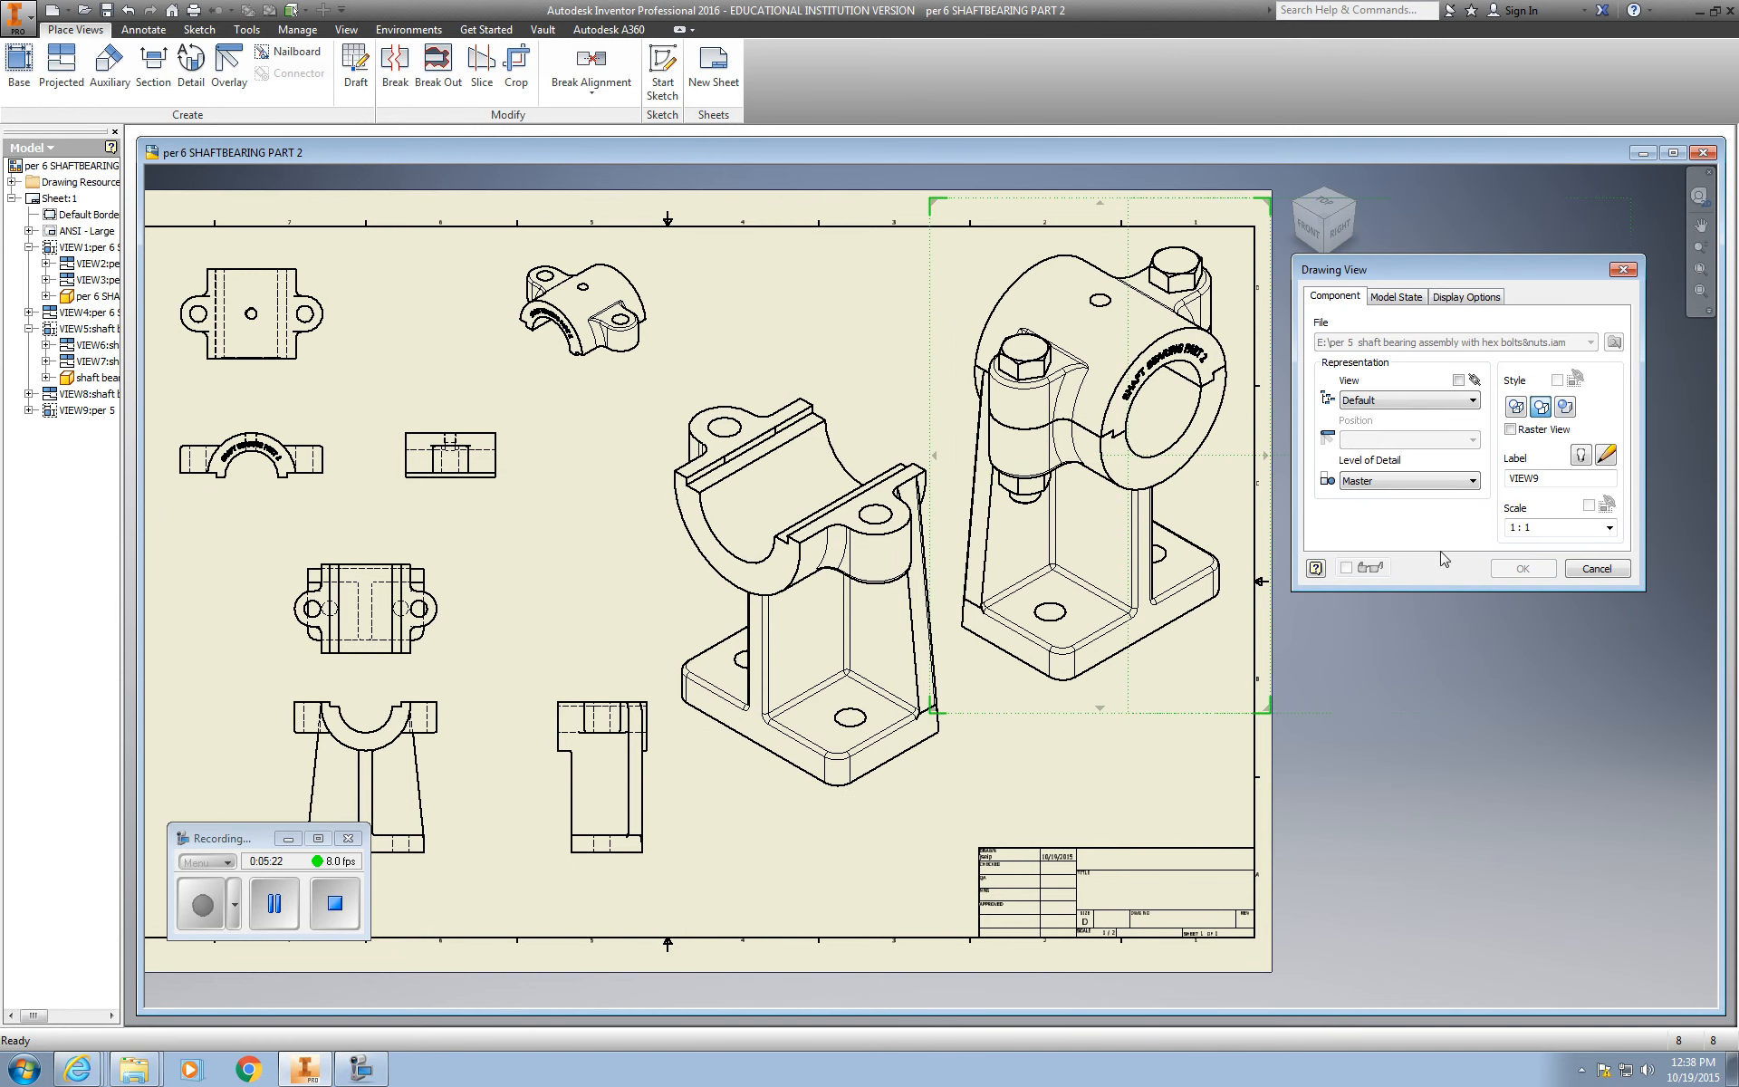
{"action": "left_click", "coordinate": [1518, 410]}
{"action": "left_click", "coordinate": [1568, 409]}
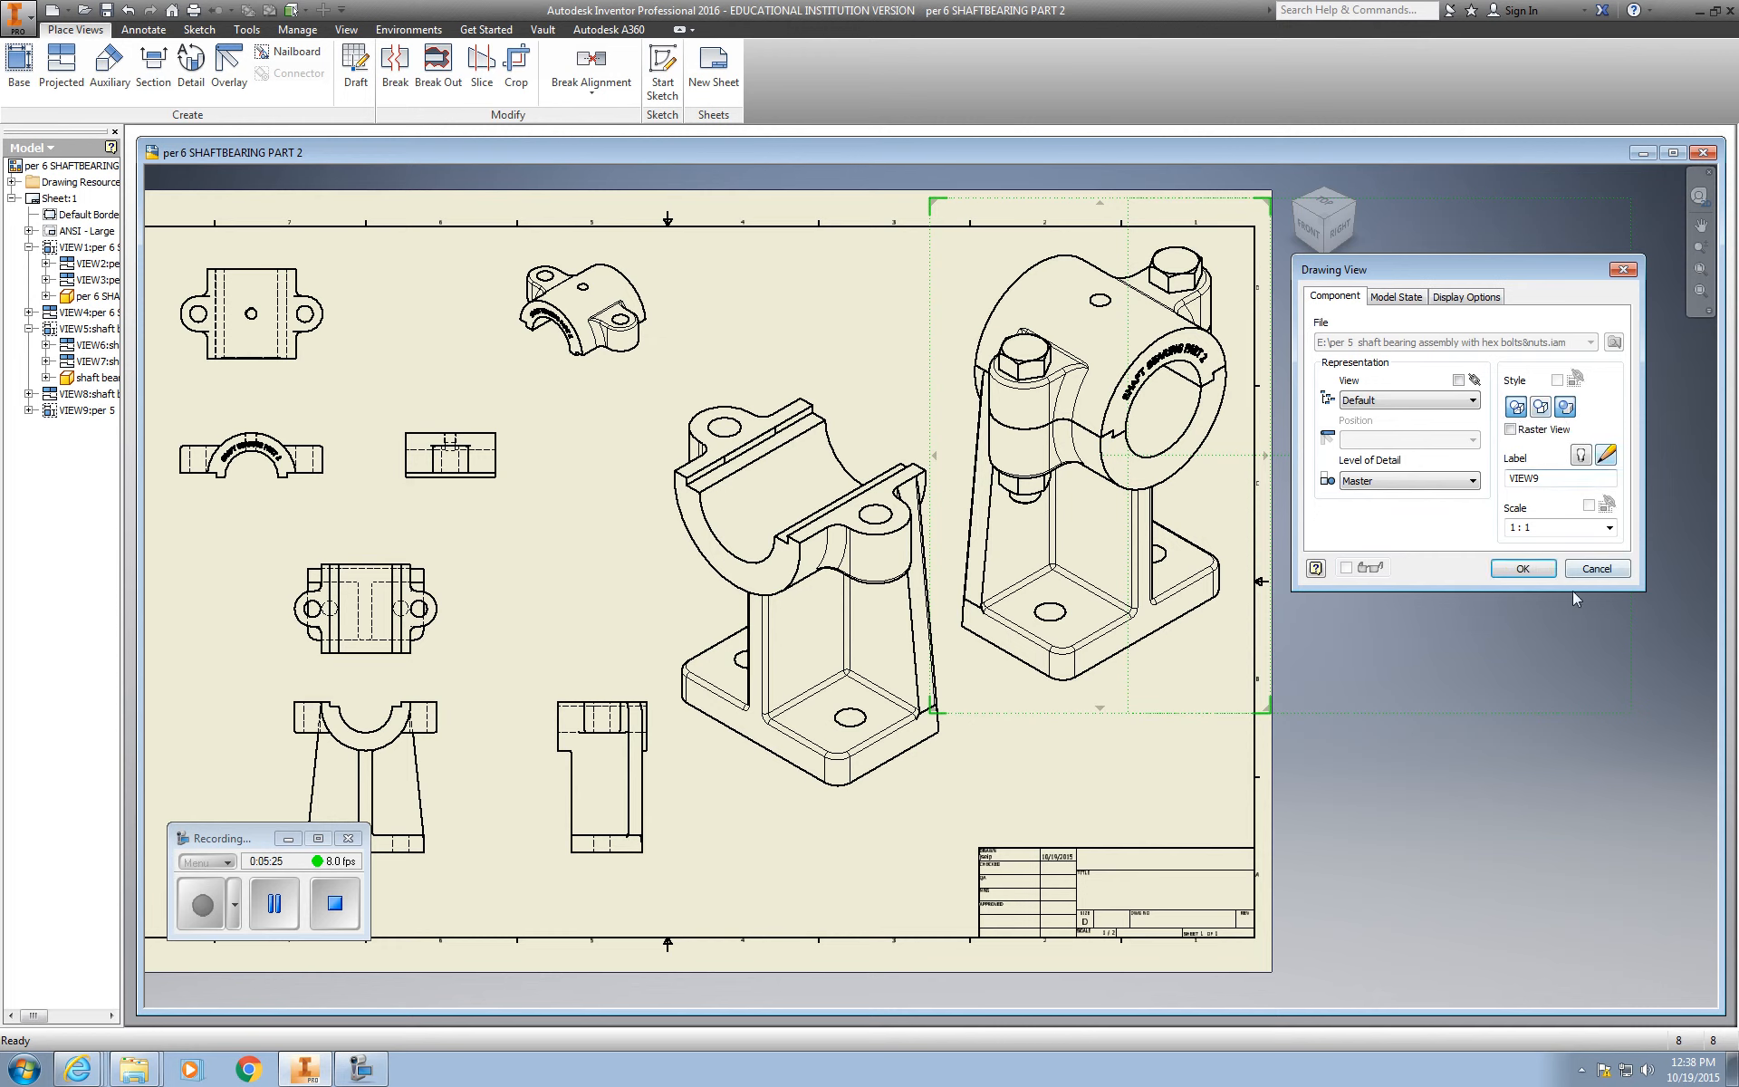
{"action": "left_click", "coordinate": [1518, 573]}
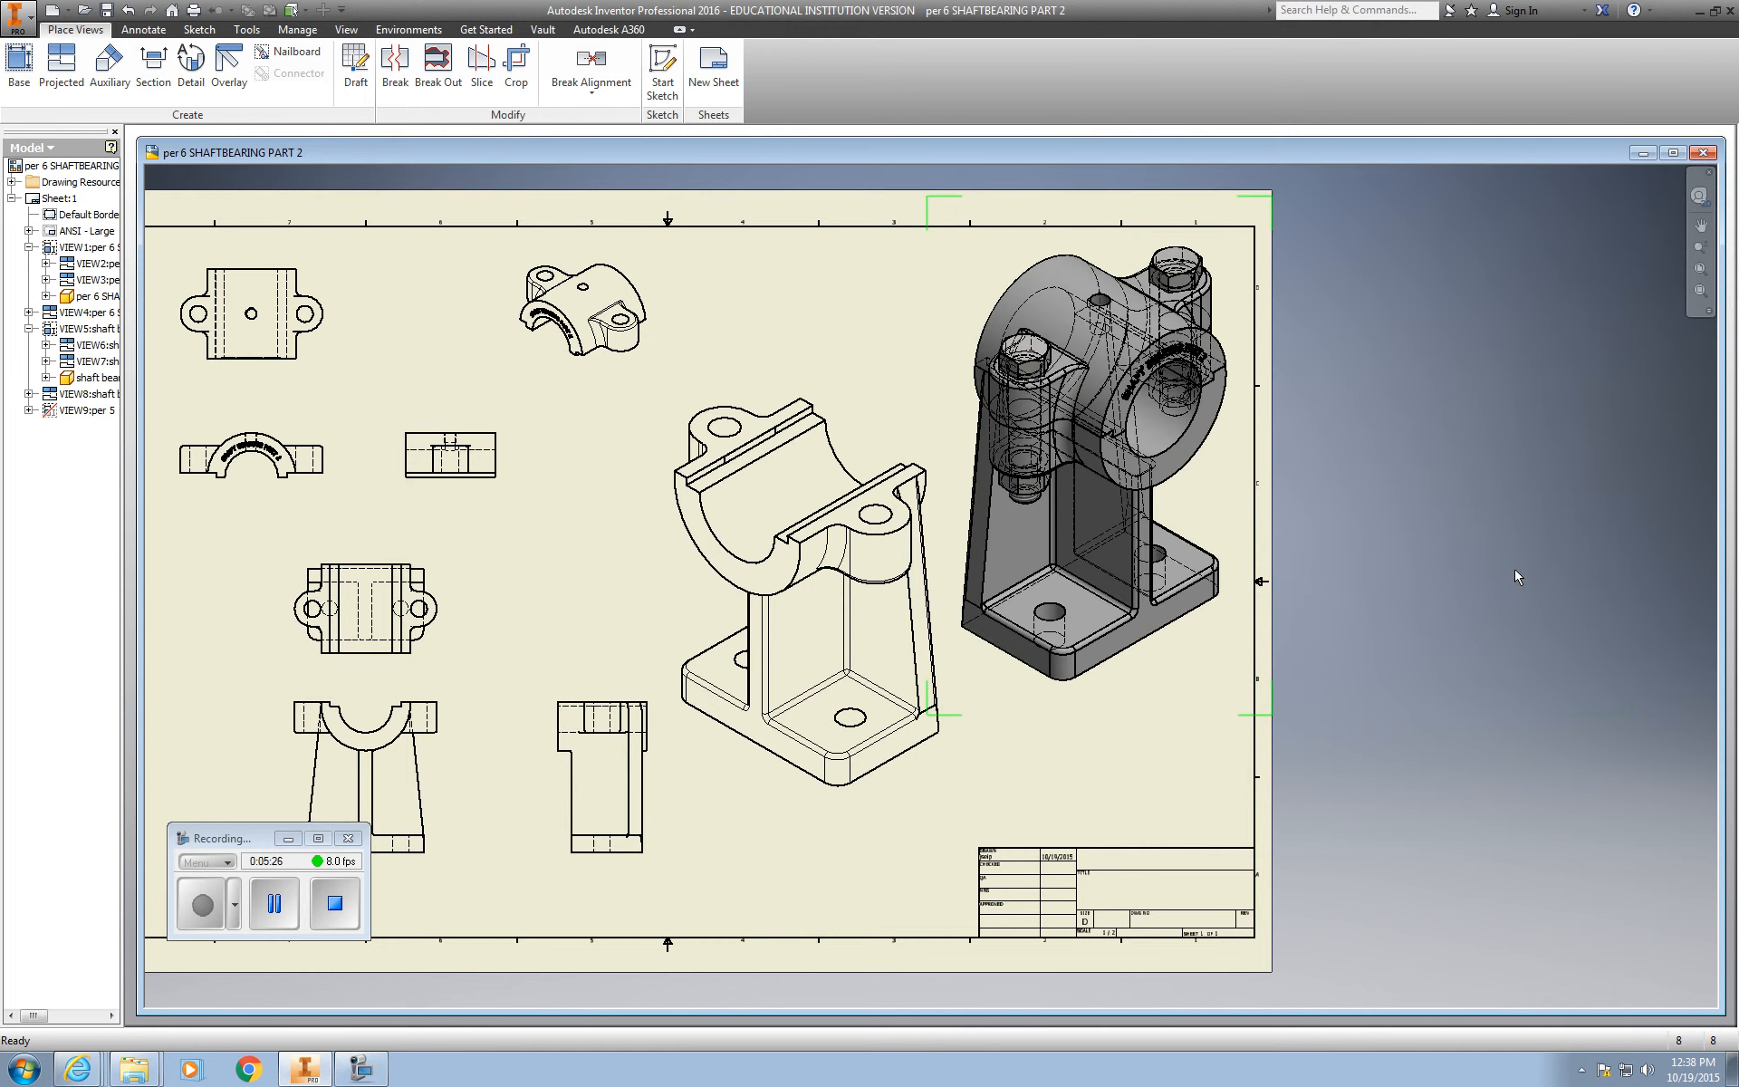
Step: Change the base part's isometric view to a shaded display style with hidden lines shown
{"action": "right_click", "coordinate": [867, 795]}
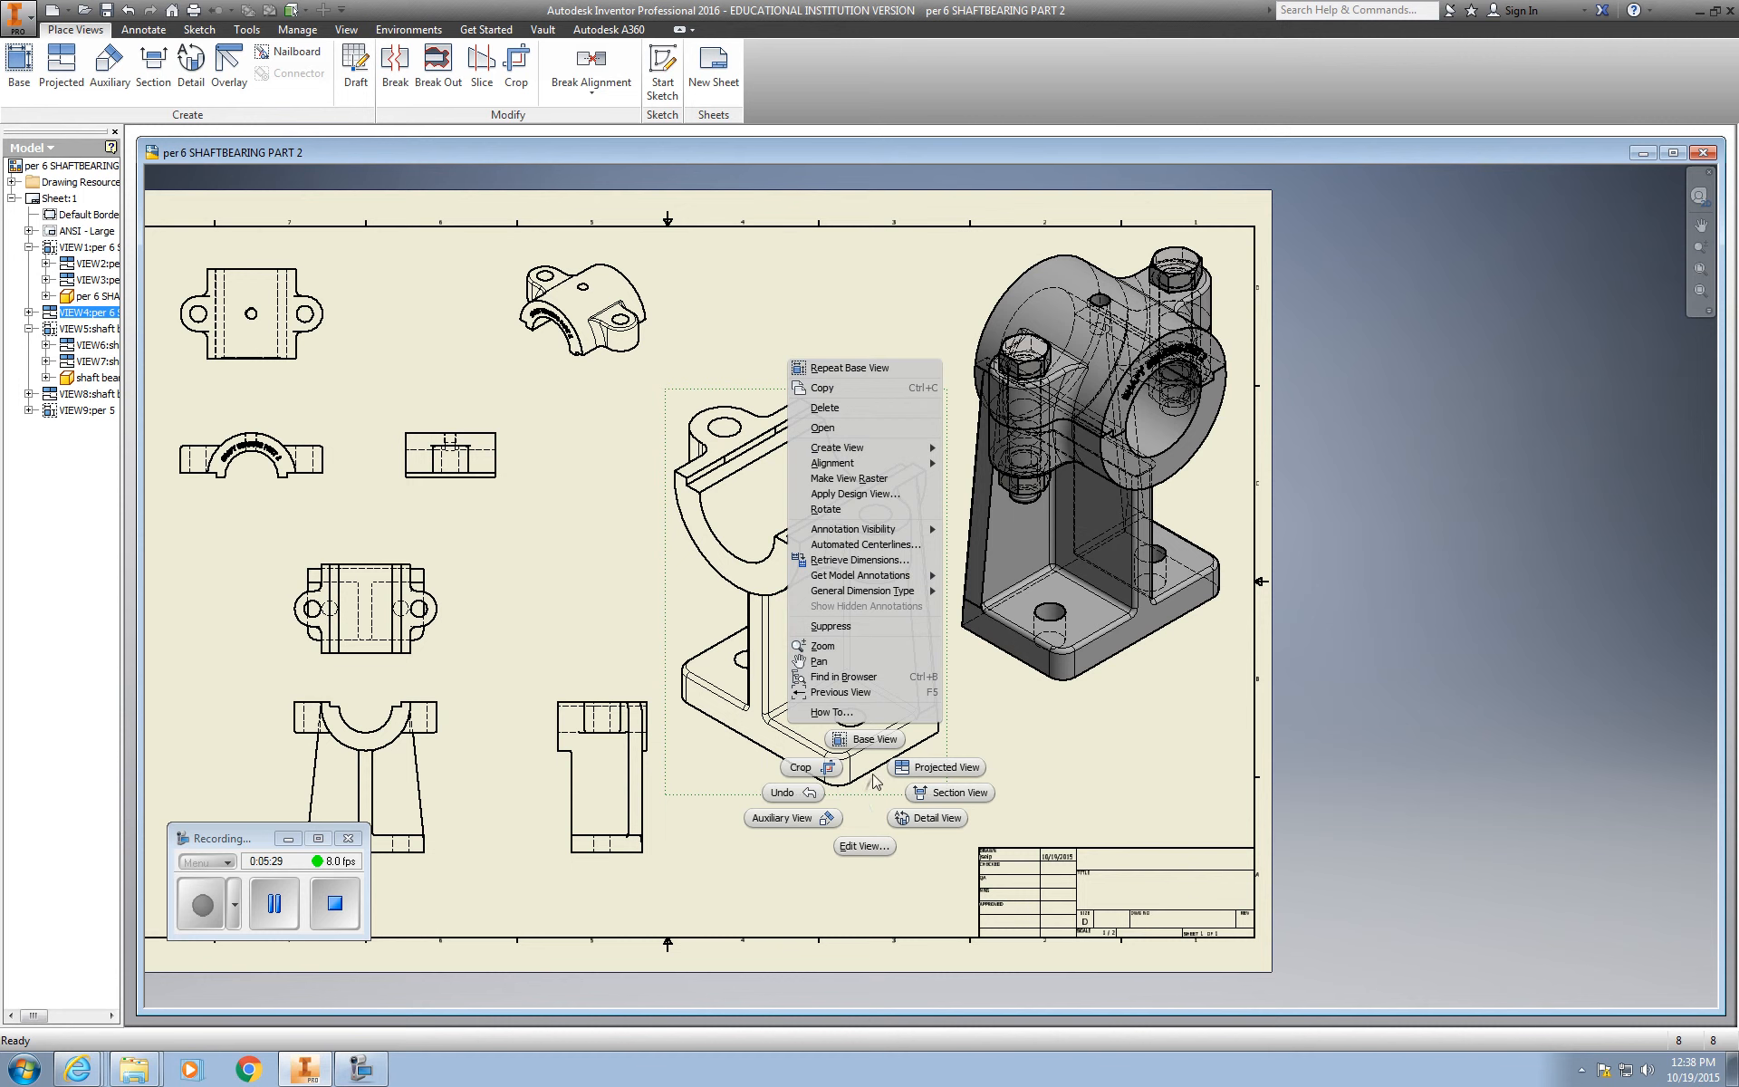
{"action": "left_click", "coordinate": [864, 848]}
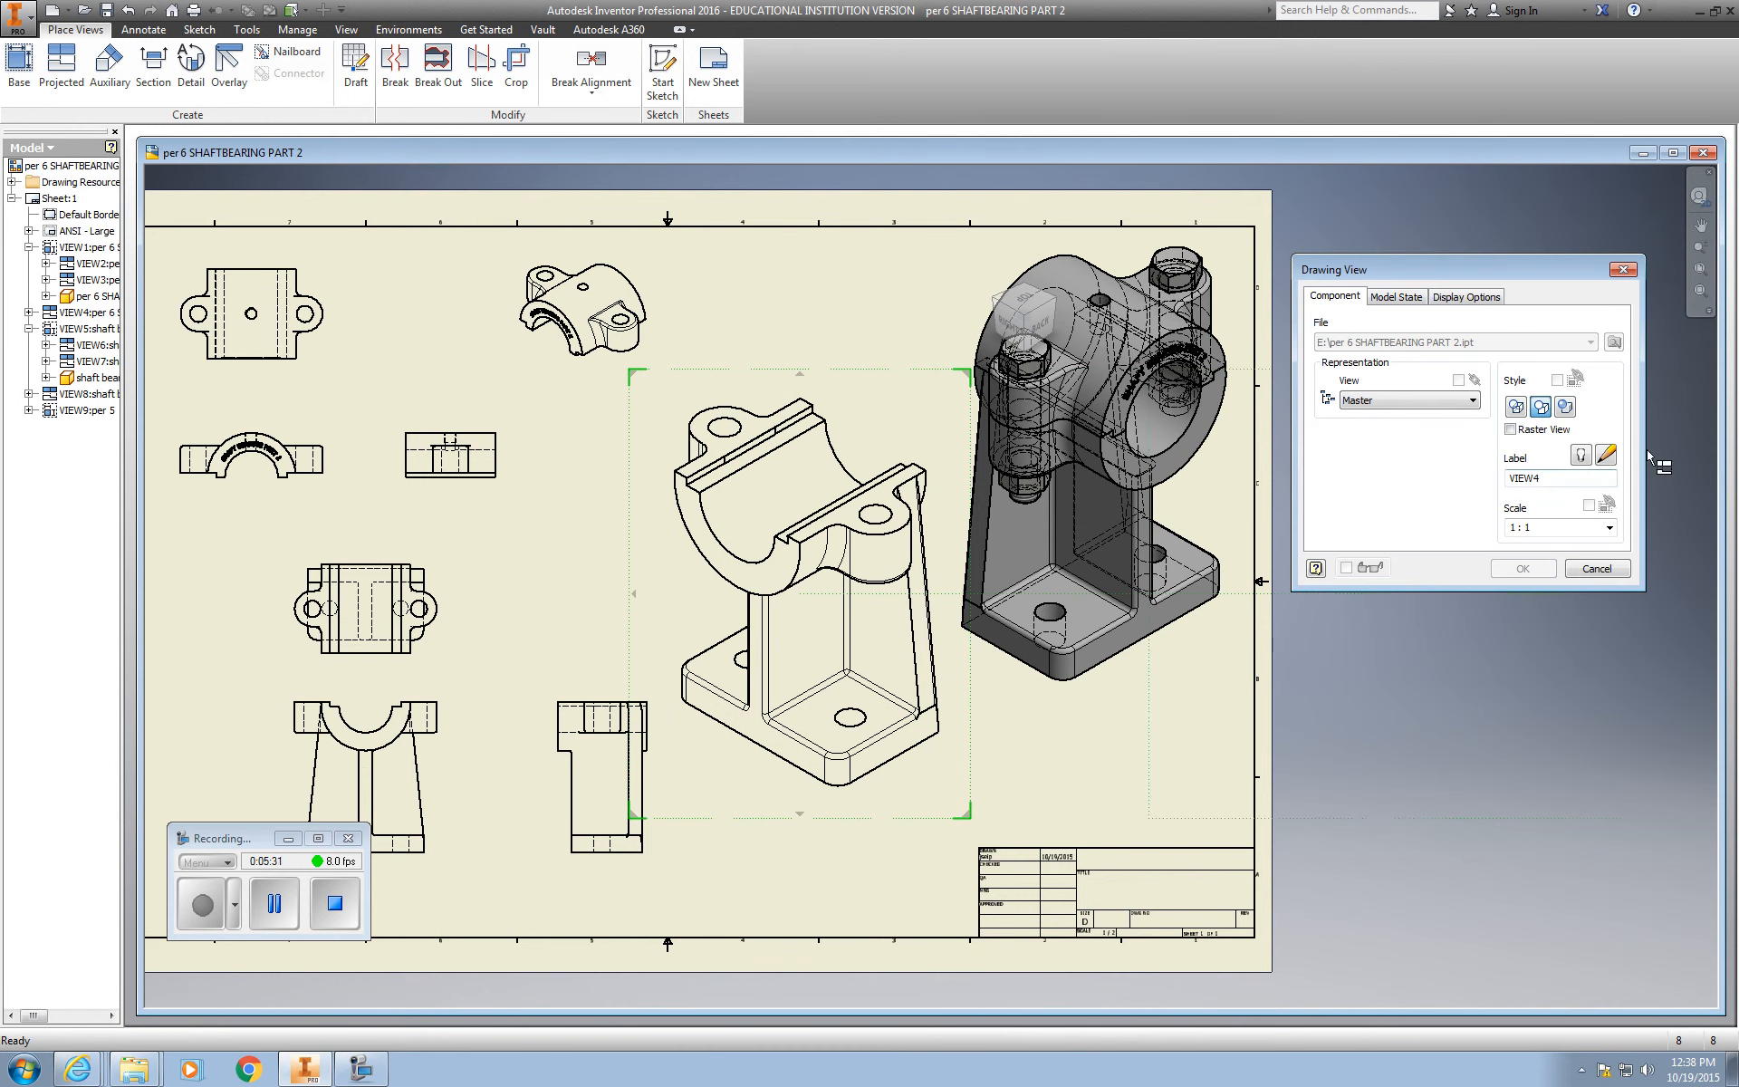
{"action": "left_click", "coordinate": [1519, 409]}
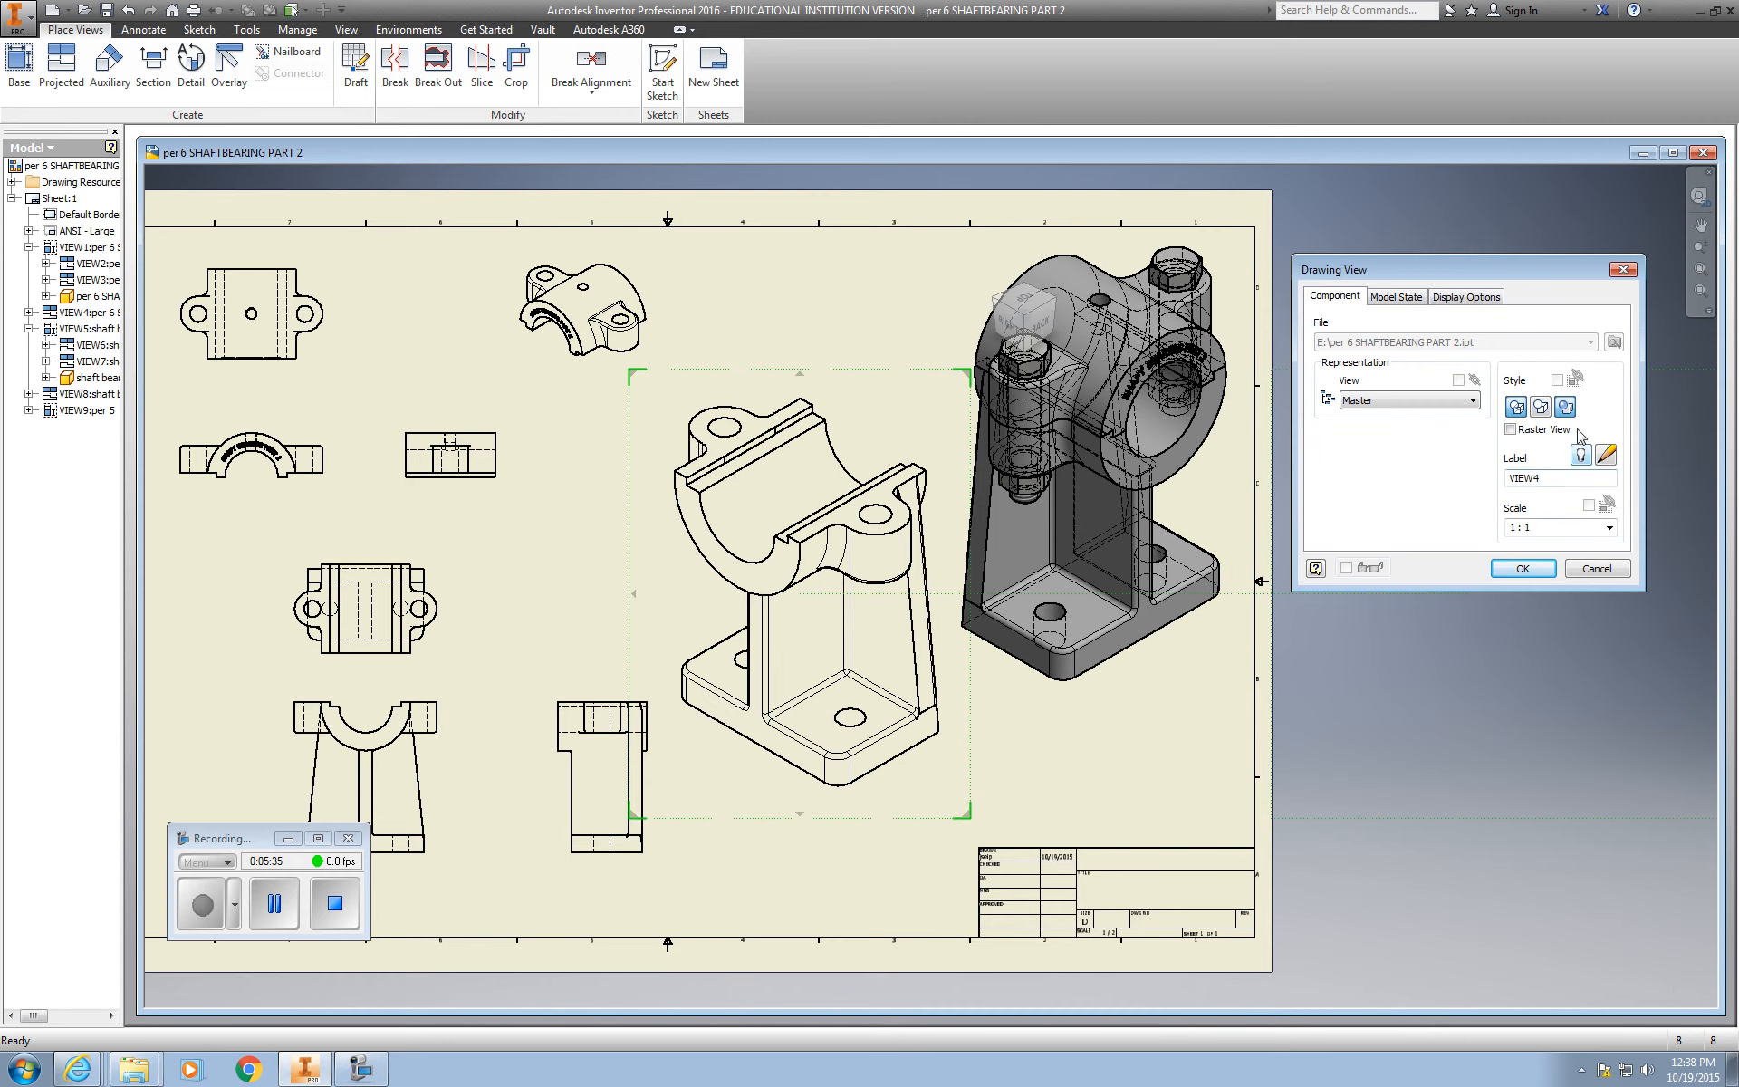
{"action": "left_click", "coordinate": [1529, 568]}
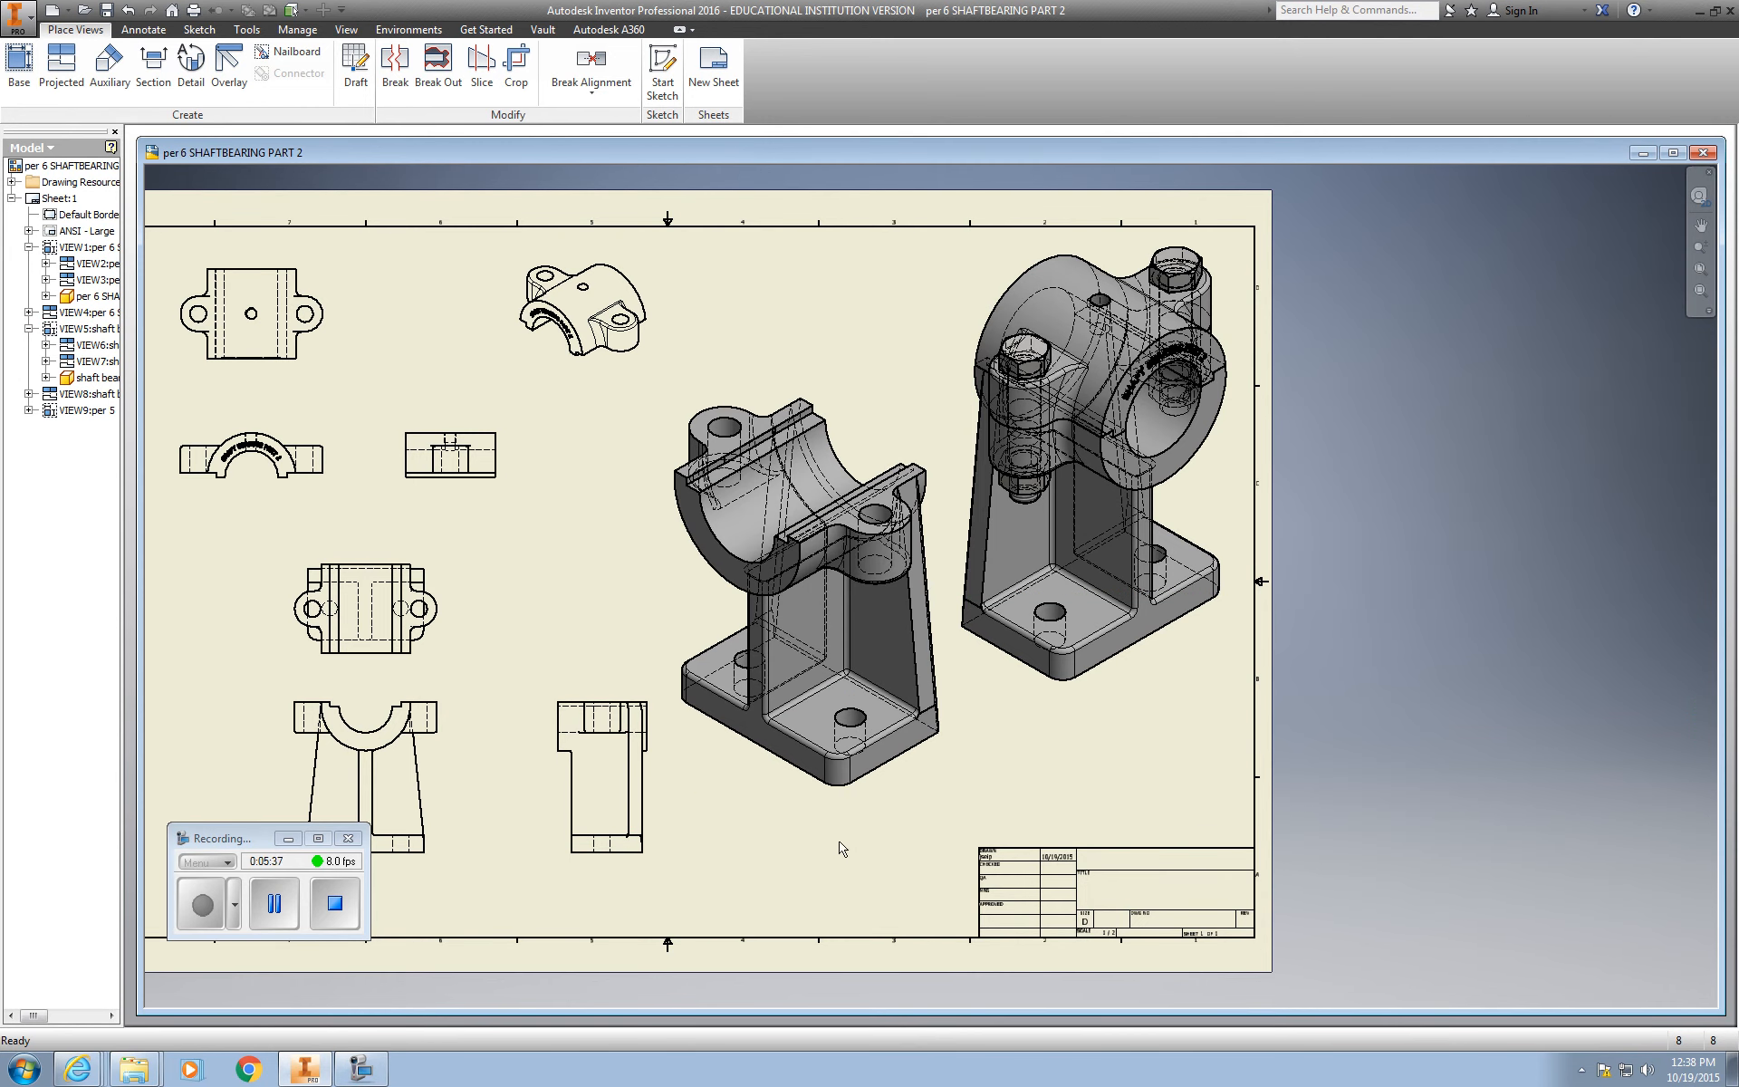
Step: Move the base part's front and side views left so they sit beneath the cap part's front and side views
{"action": "middle_click_drag", "start_coordinate": [458, 708], "coordinate": [789, 641]}
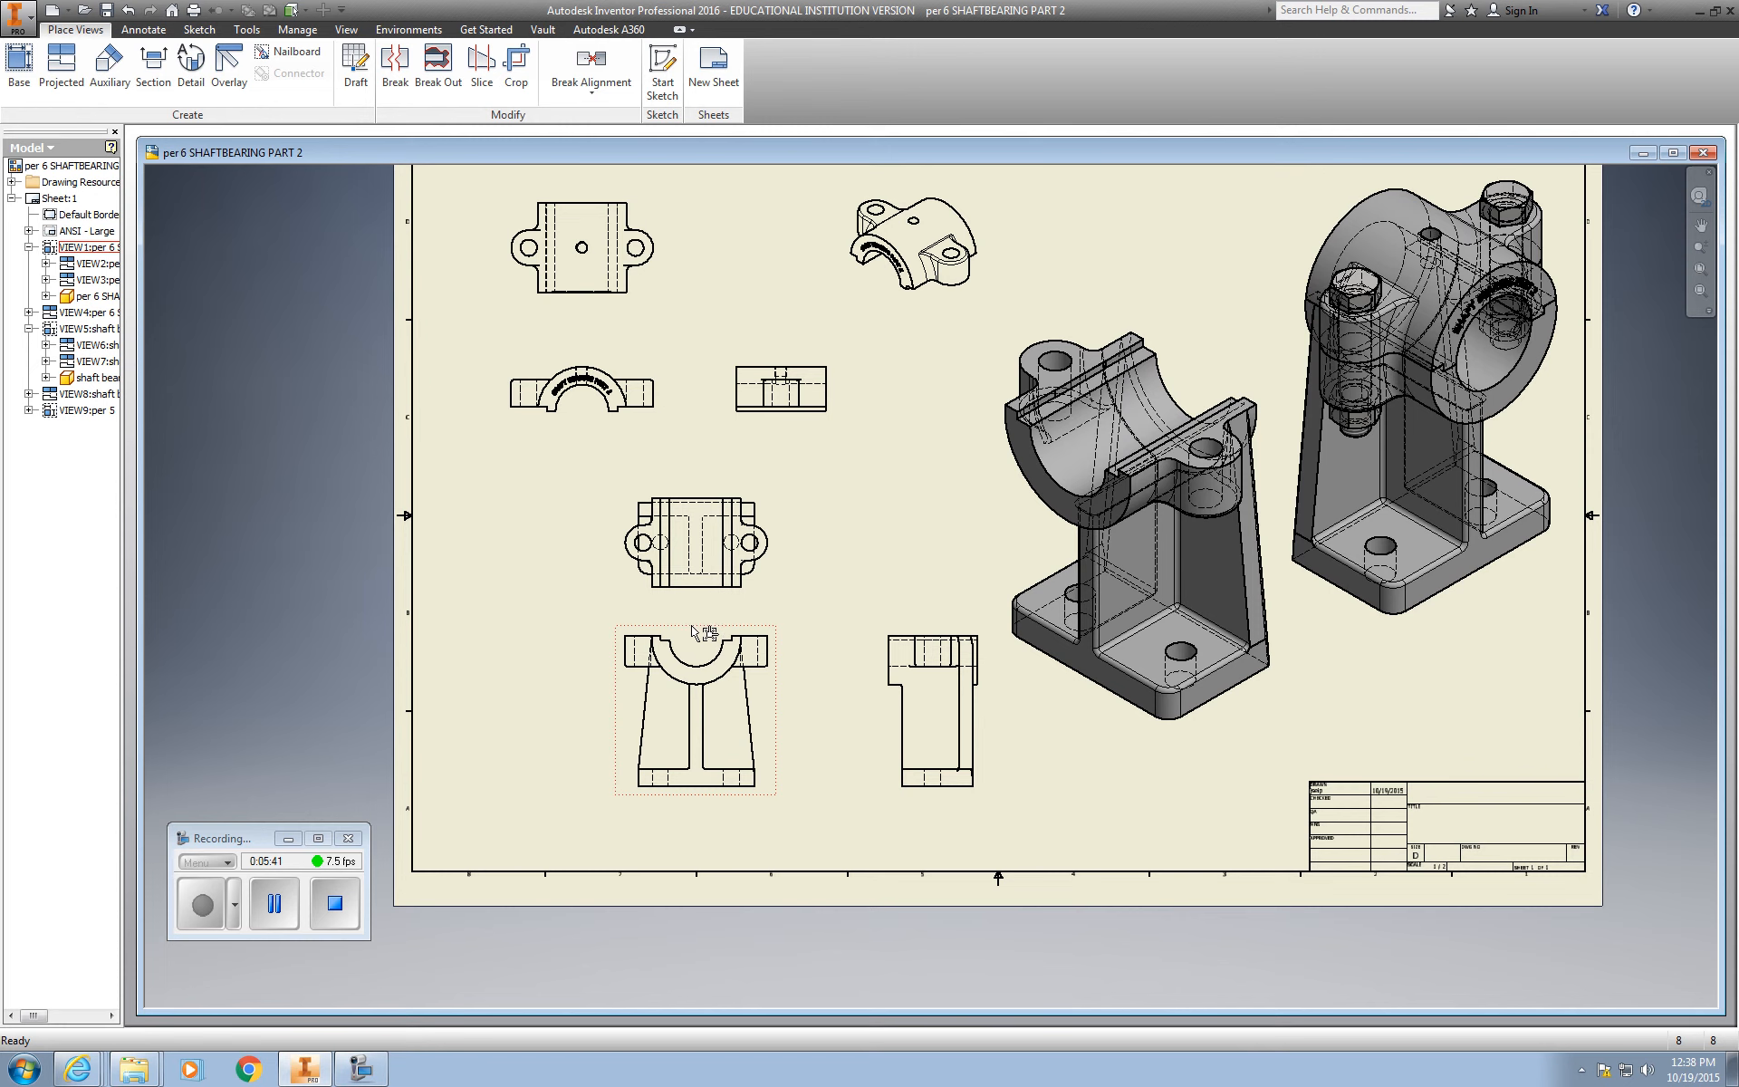
{"action": "left_click_drag", "start_coordinate": [693, 639], "coordinate": [566, 649]}
{"action": "left_click_drag", "start_coordinate": [926, 645], "coordinate": [784, 645]}
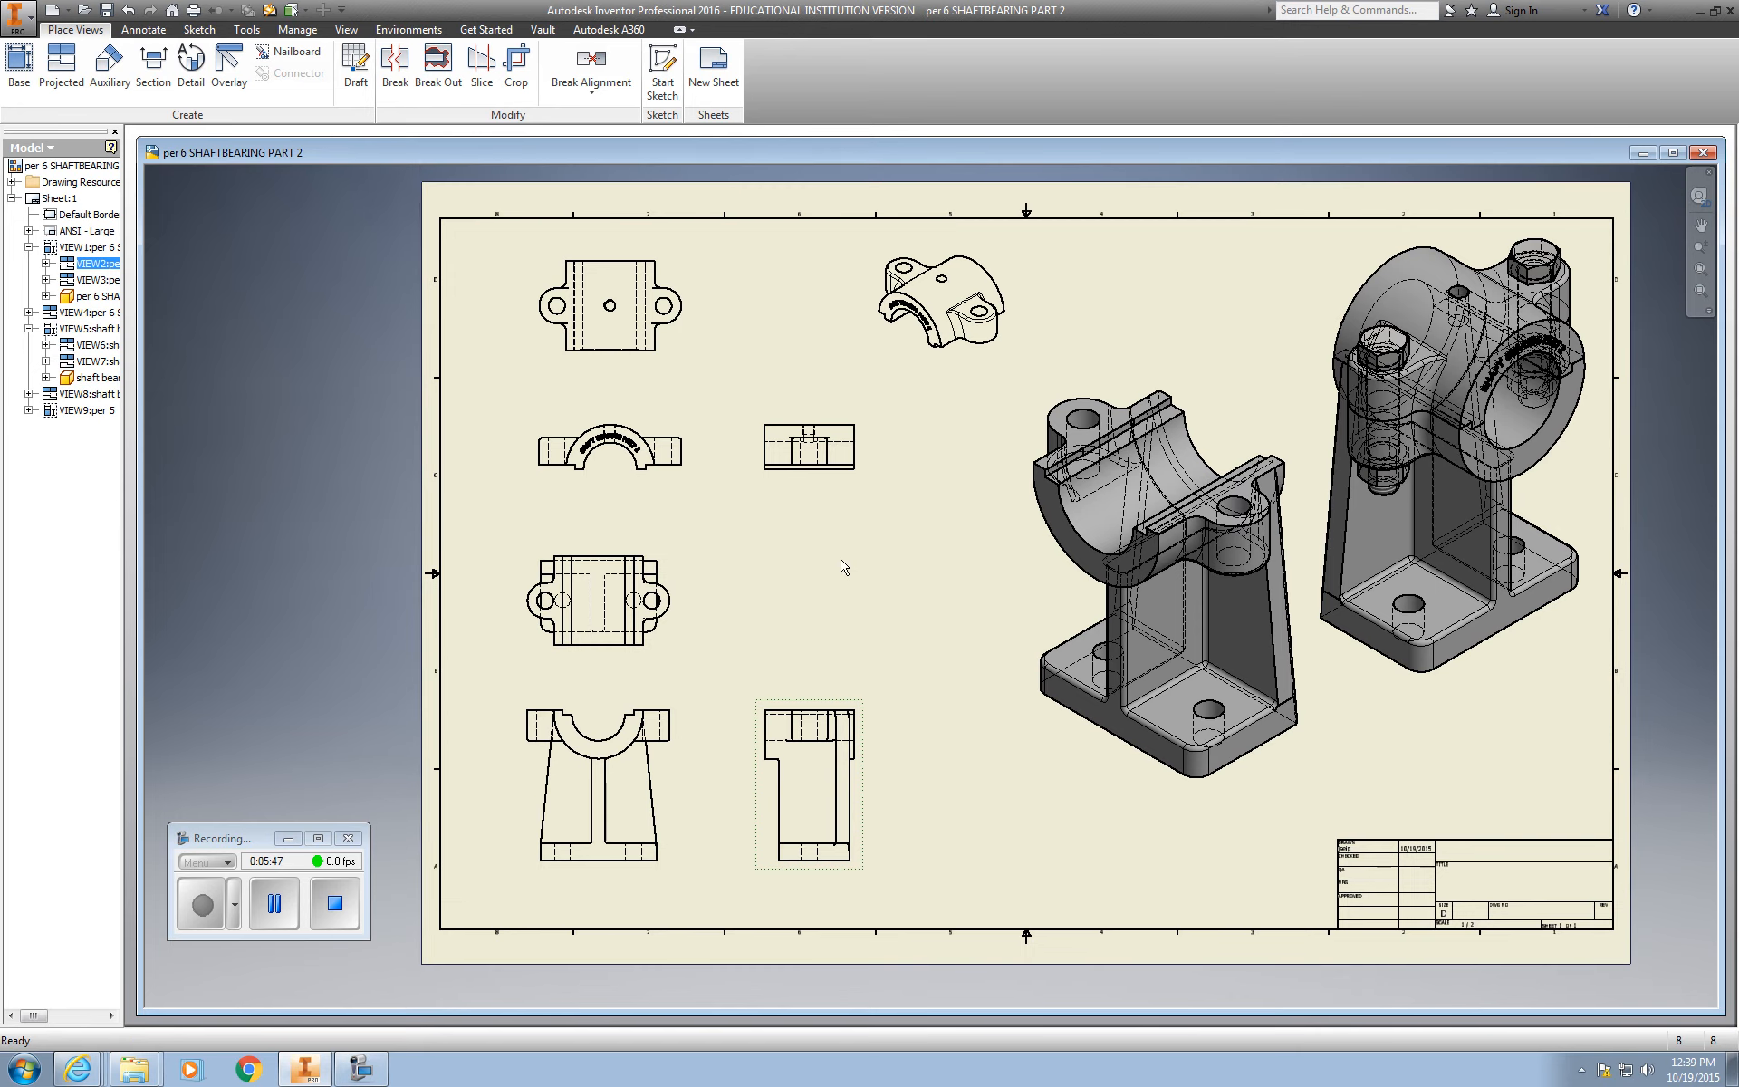
{"action": "scroll", "coordinate": [675, 343], "scroll_direction": "up", "scroll_amount": 3}
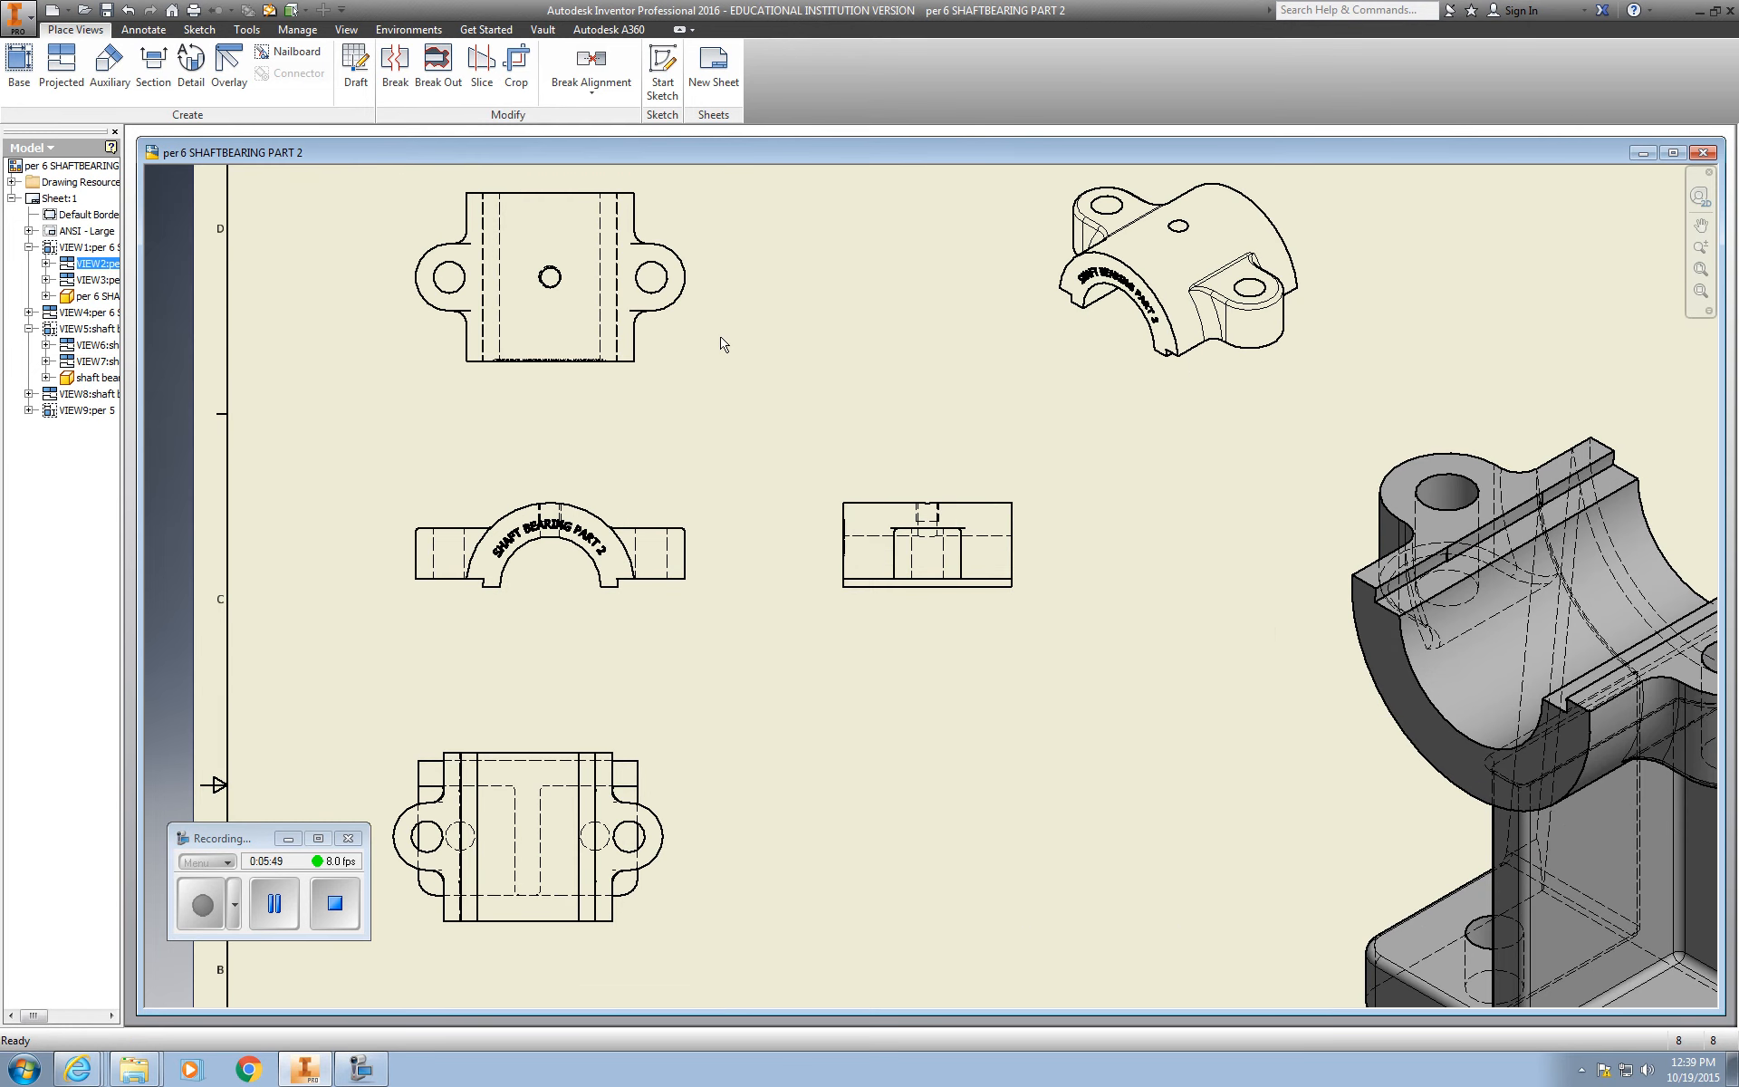
{"action": "scroll", "coordinate": [725, 344], "scroll_direction": "down", "scroll_amount": 3}
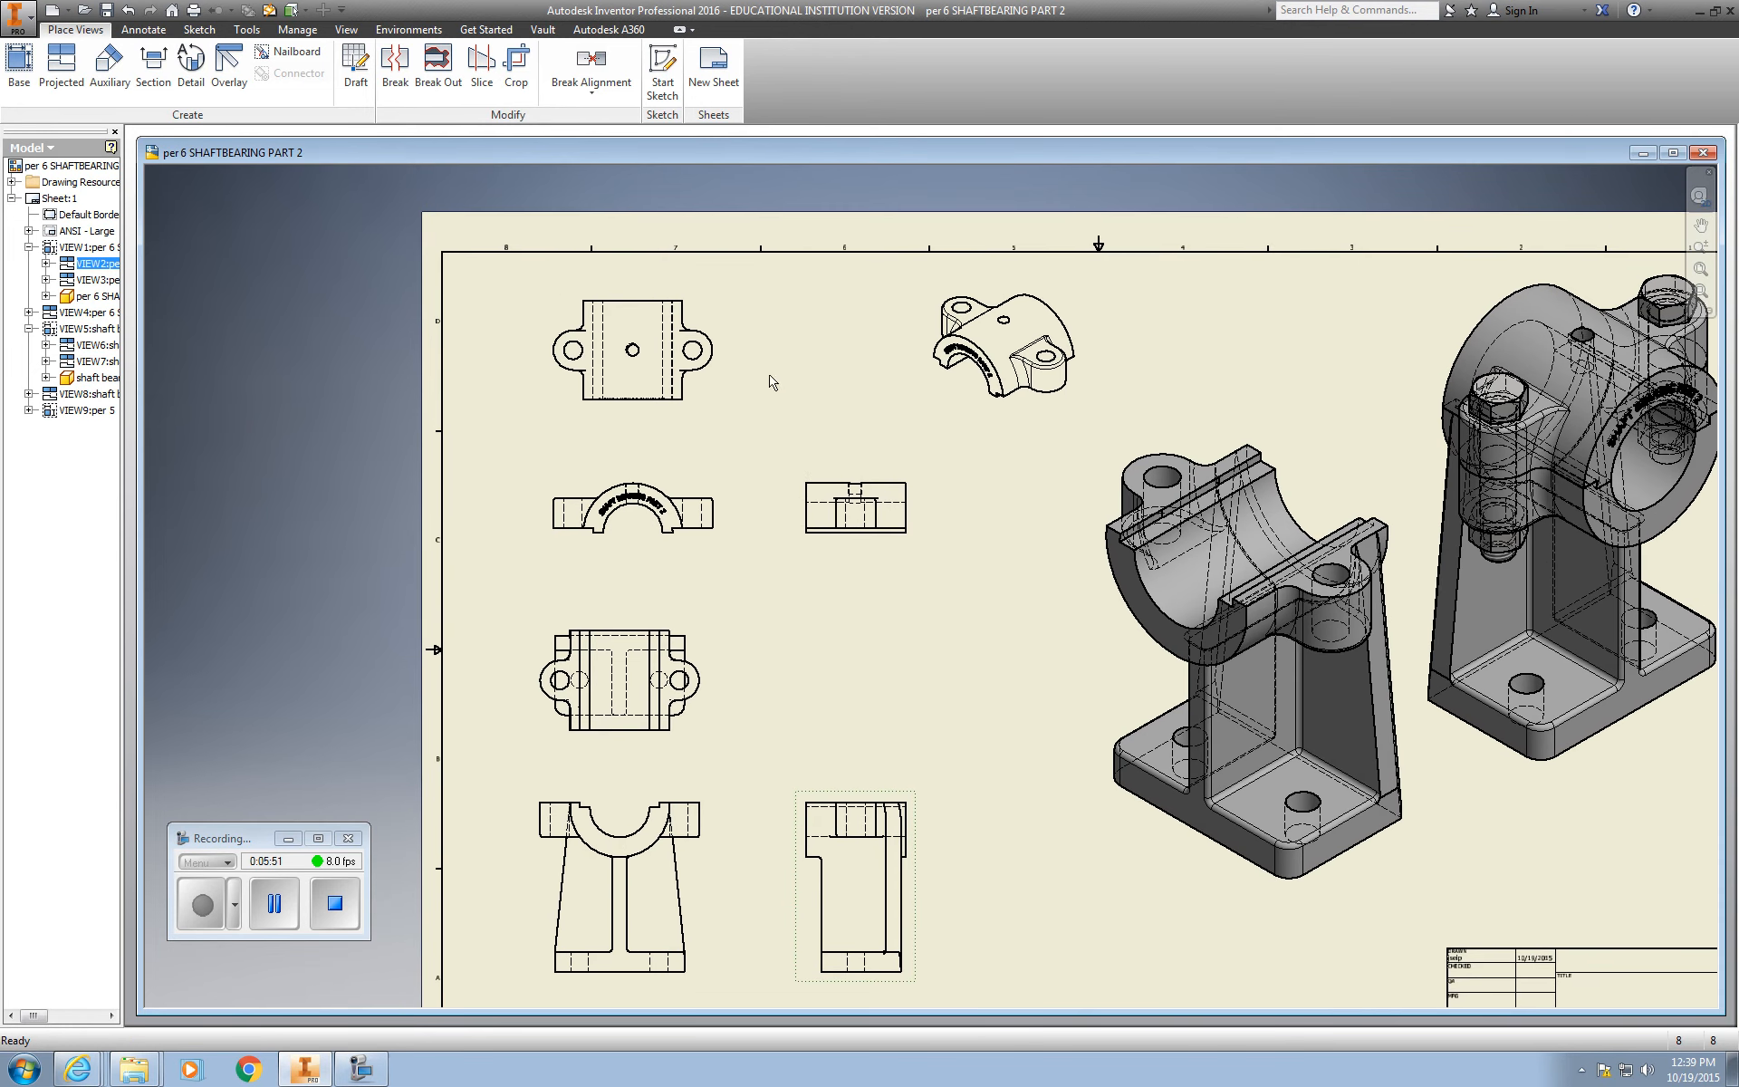
Step: Add center marks to both ear holes and the central hole in the cap part's top view
{"action": "left_click", "coordinate": [137, 30]}
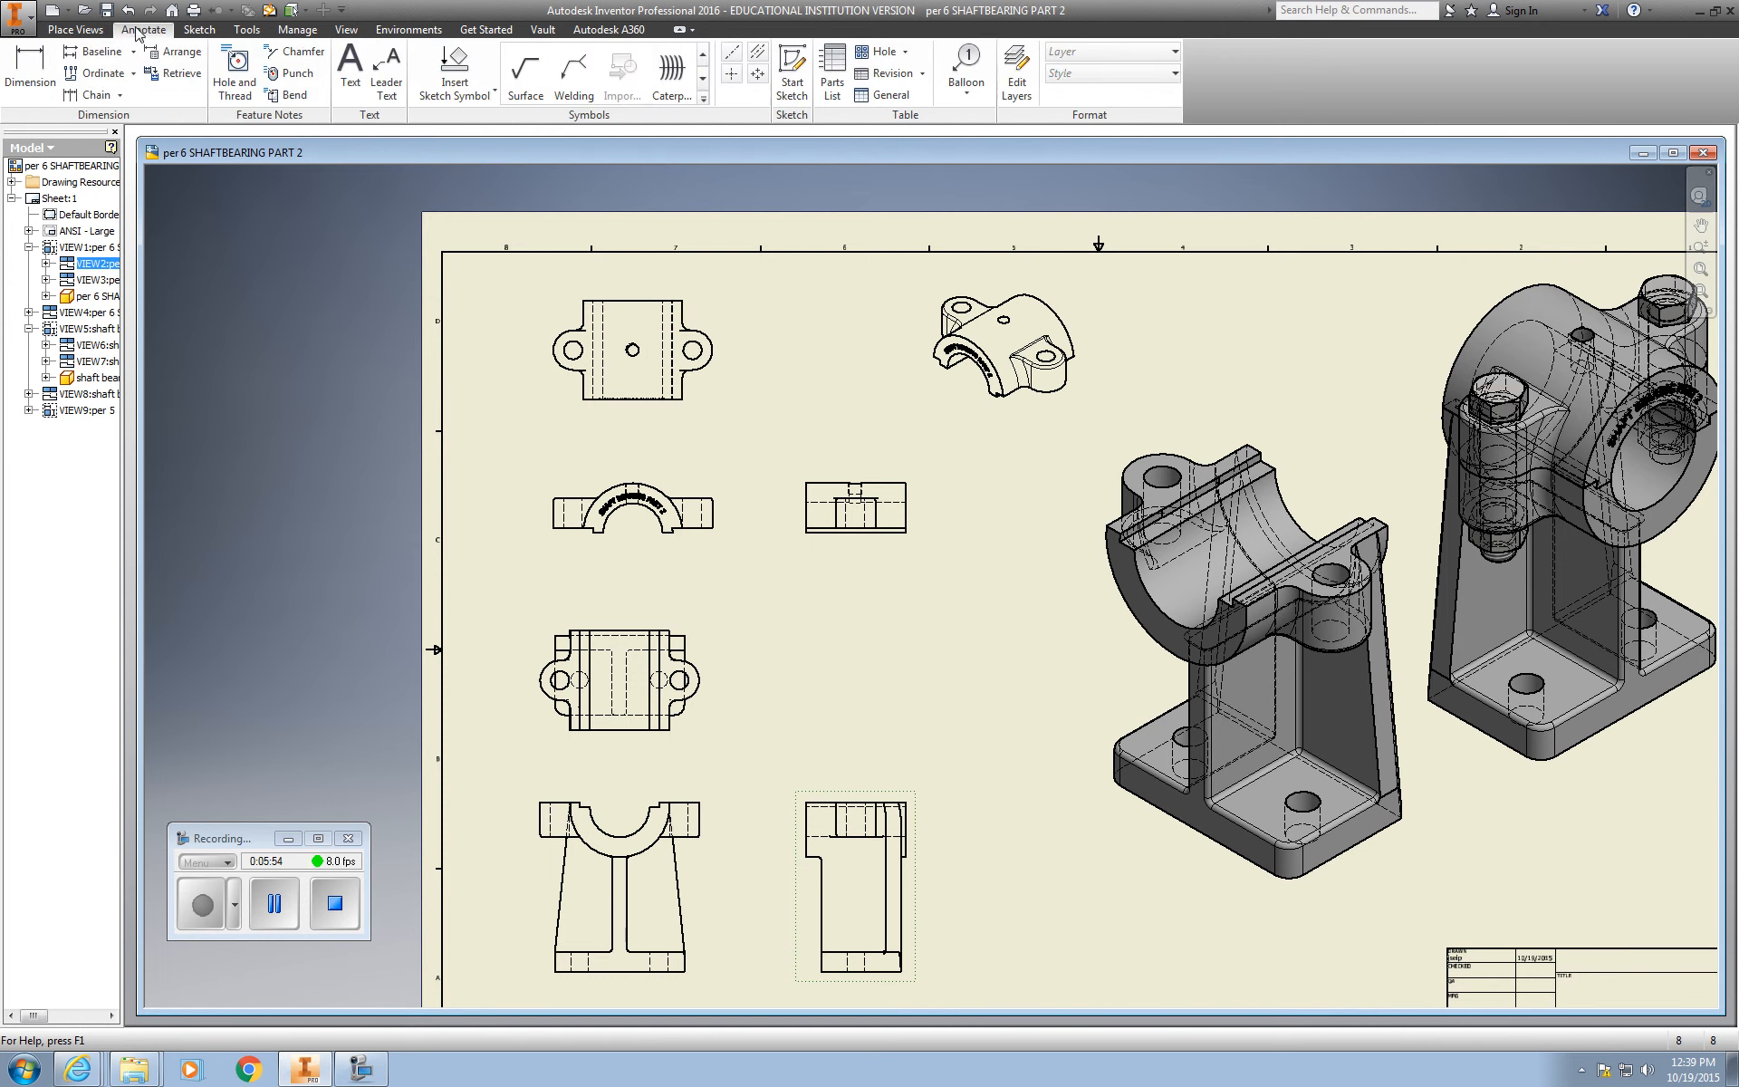
{"action": "left_click", "coordinate": [731, 76]}
{"action": "scroll", "coordinate": [726, 362], "scroll_direction": "down", "scroll_amount": 4}
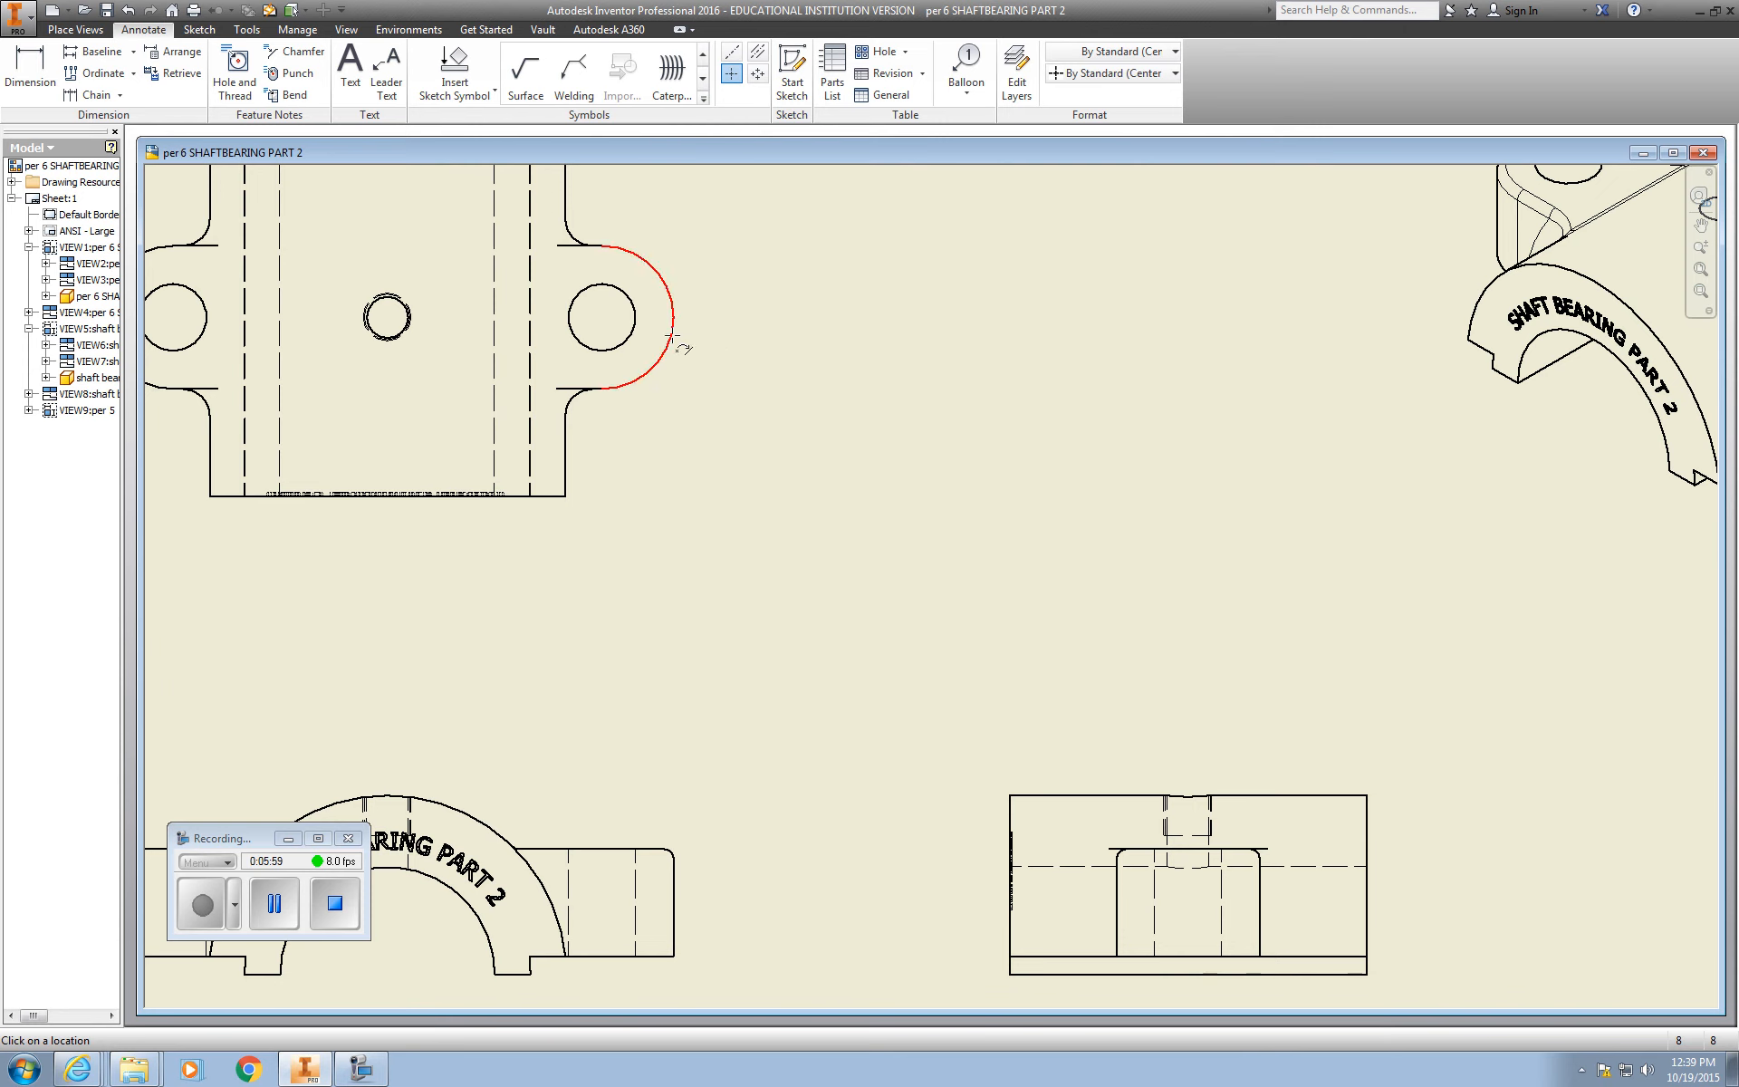
{"action": "left_click", "coordinate": [673, 339]}
{"action": "middle_click_drag", "start_coordinate": [700, 396], "coordinate": [936, 391]}
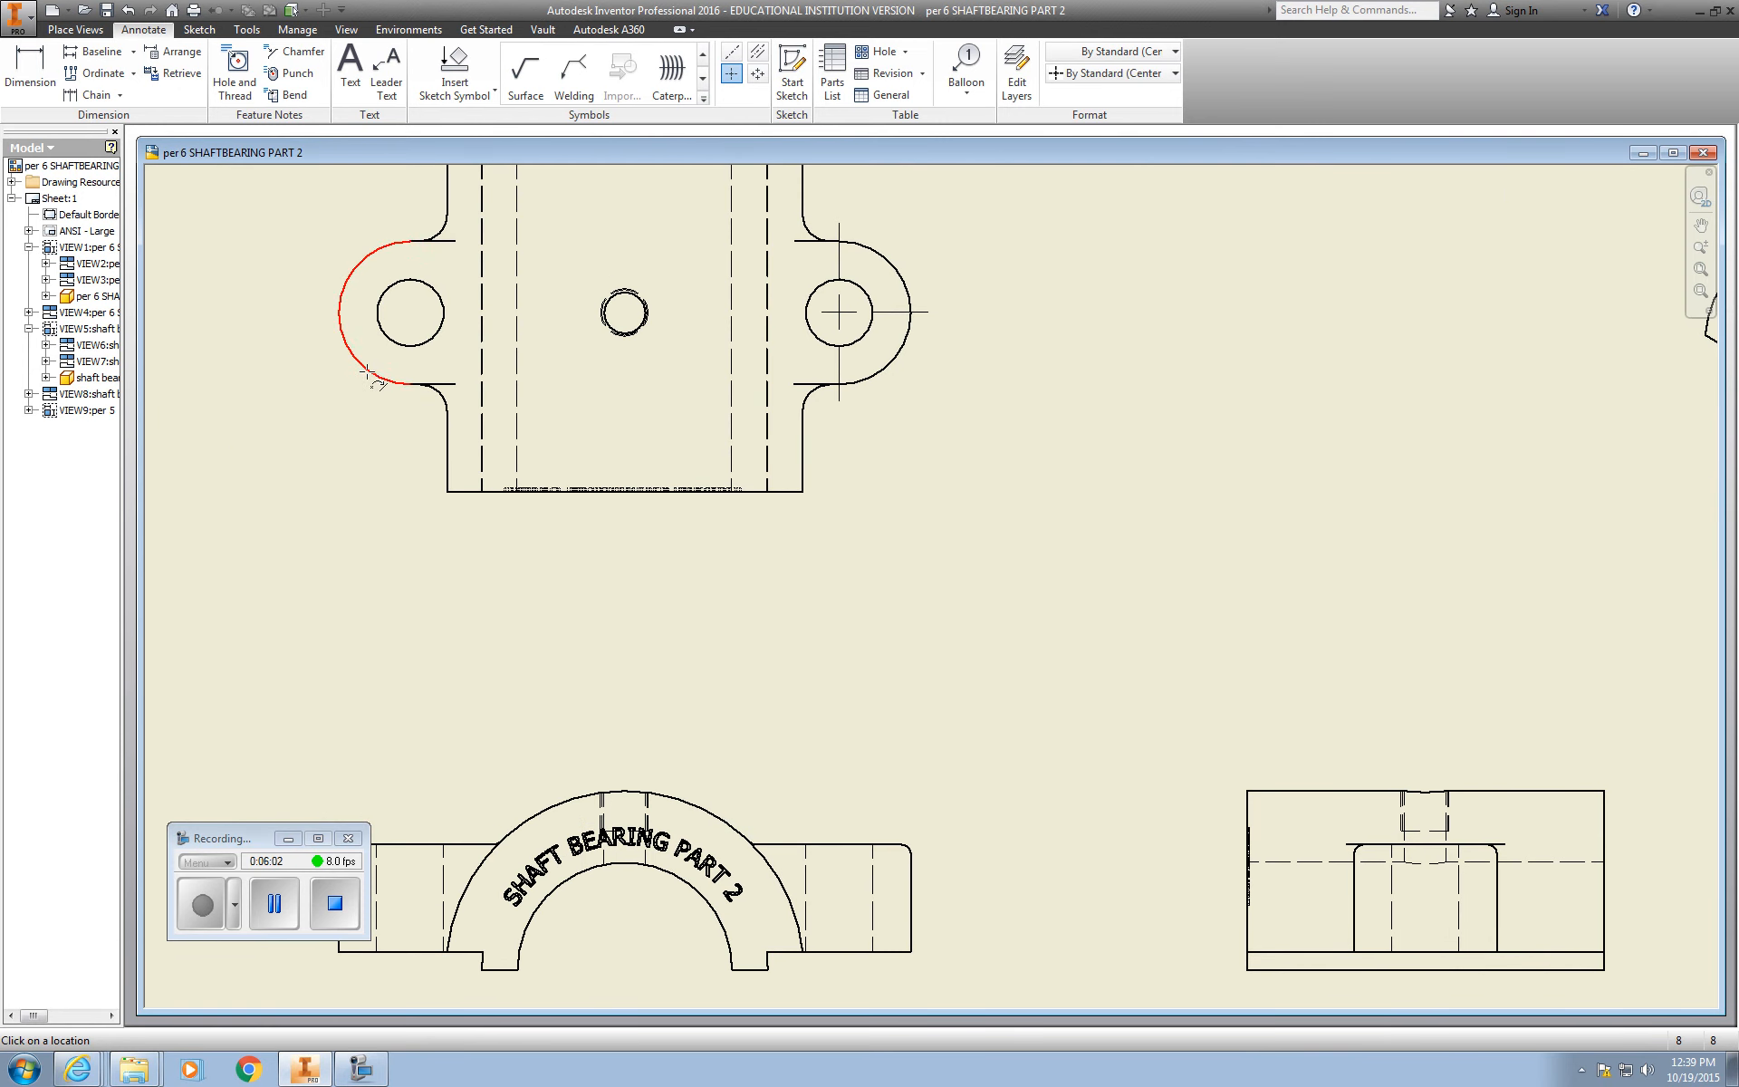
{"action": "left_click", "coordinate": [426, 340]}
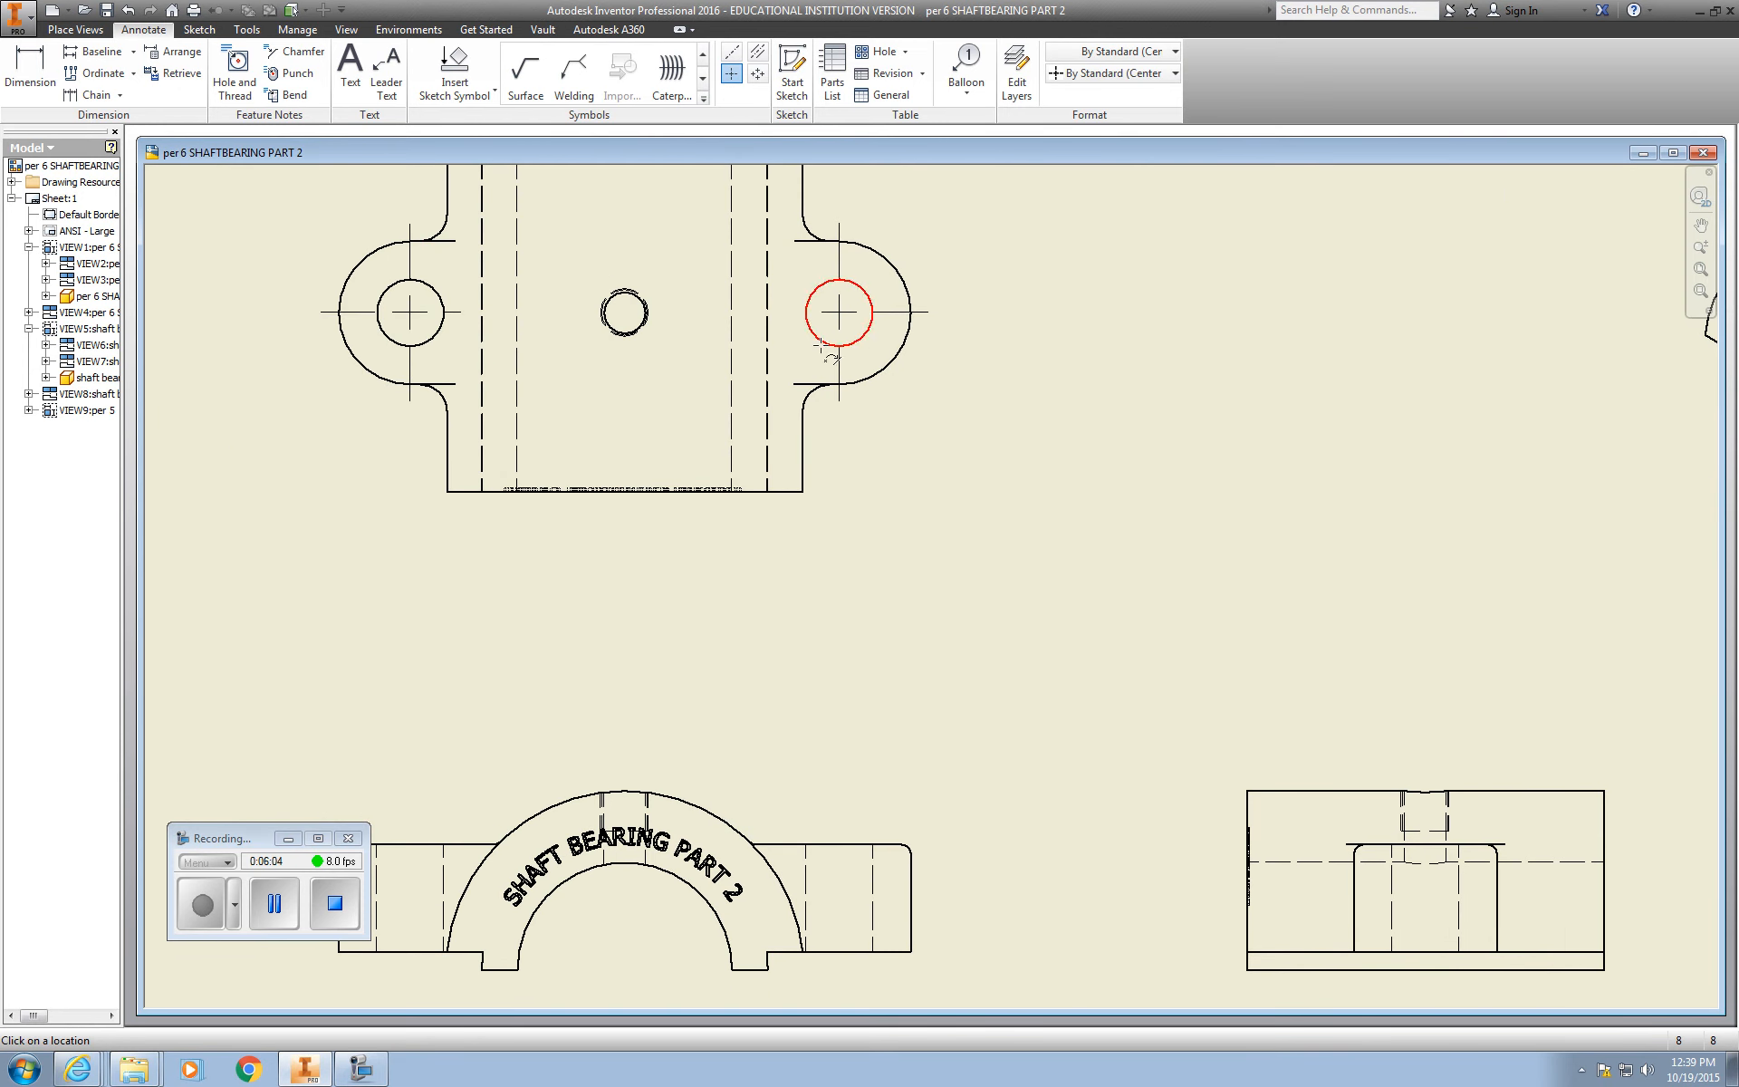
{"action": "left_click", "coordinate": [632, 329]}
Step: Add a center mark to the half-round bore in the cap part's front view
{"action": "scroll", "coordinate": [915, 495], "scroll_direction": "up", "scroll_amount": 5}
{"action": "scroll", "coordinate": [840, 577], "scroll_direction": "down", "scroll_amount": 3}
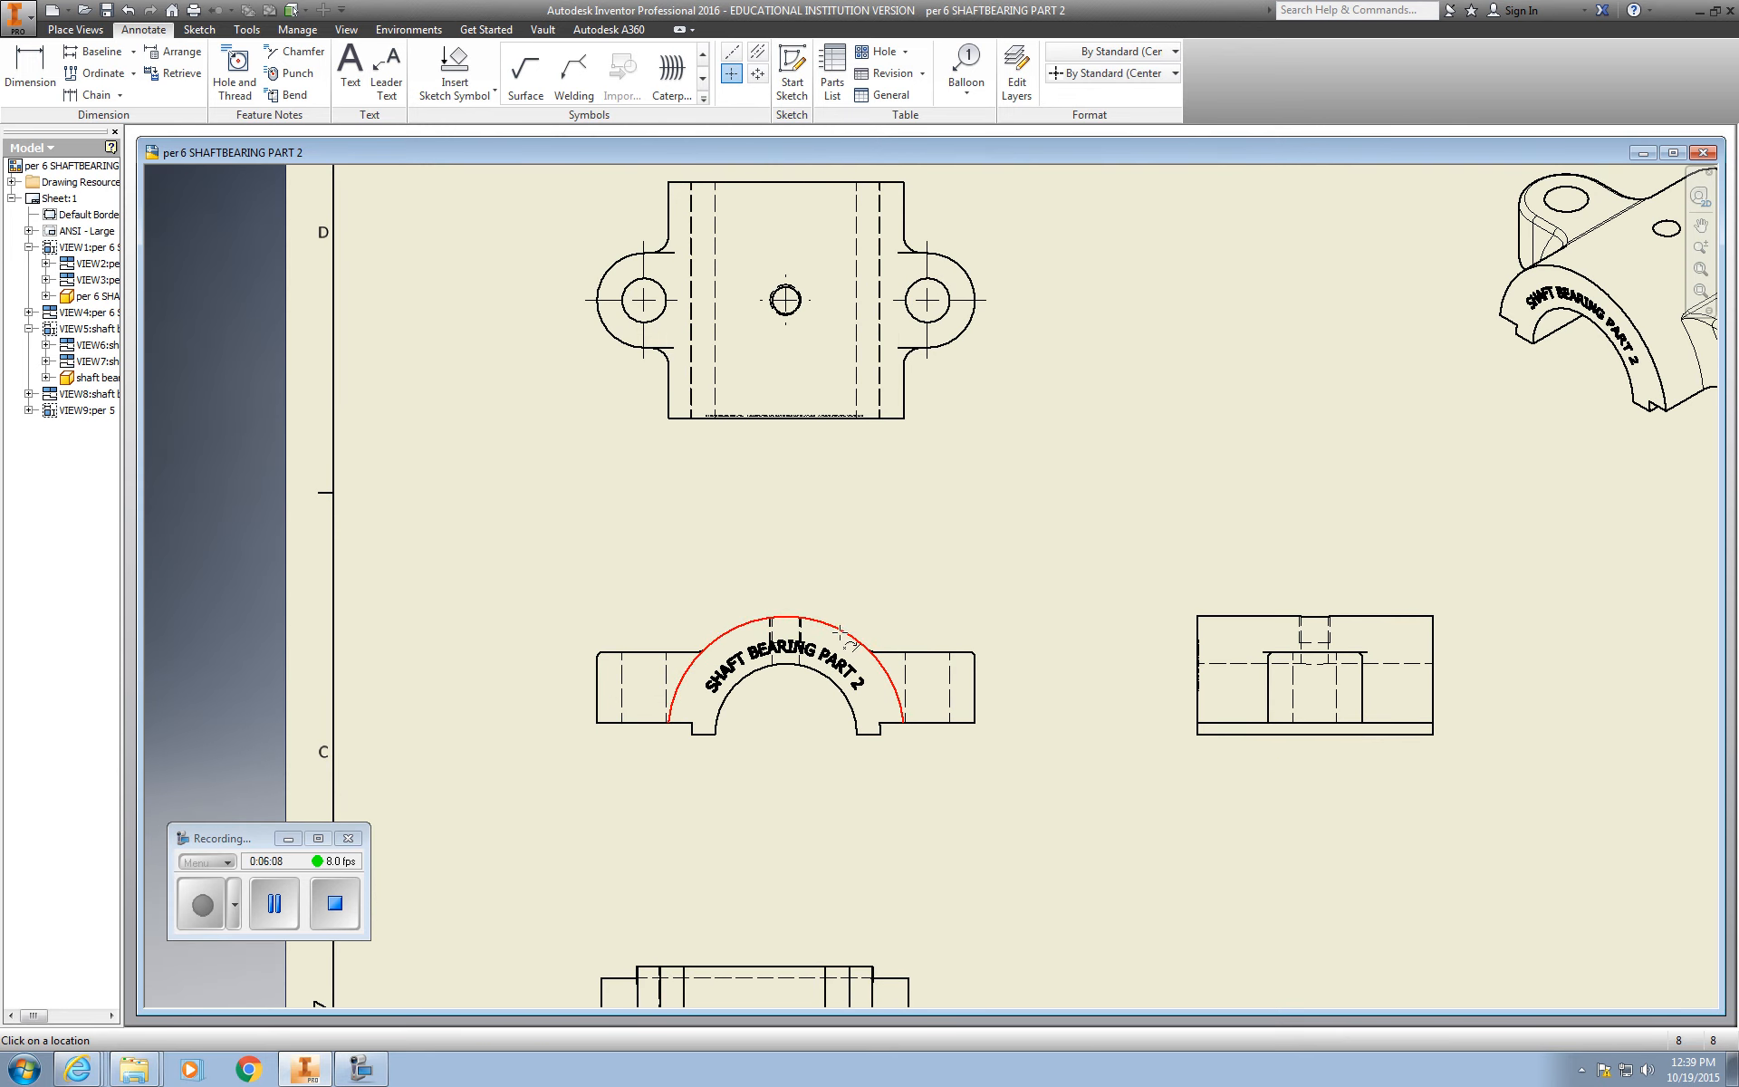
{"action": "left_click", "coordinate": [834, 662]}
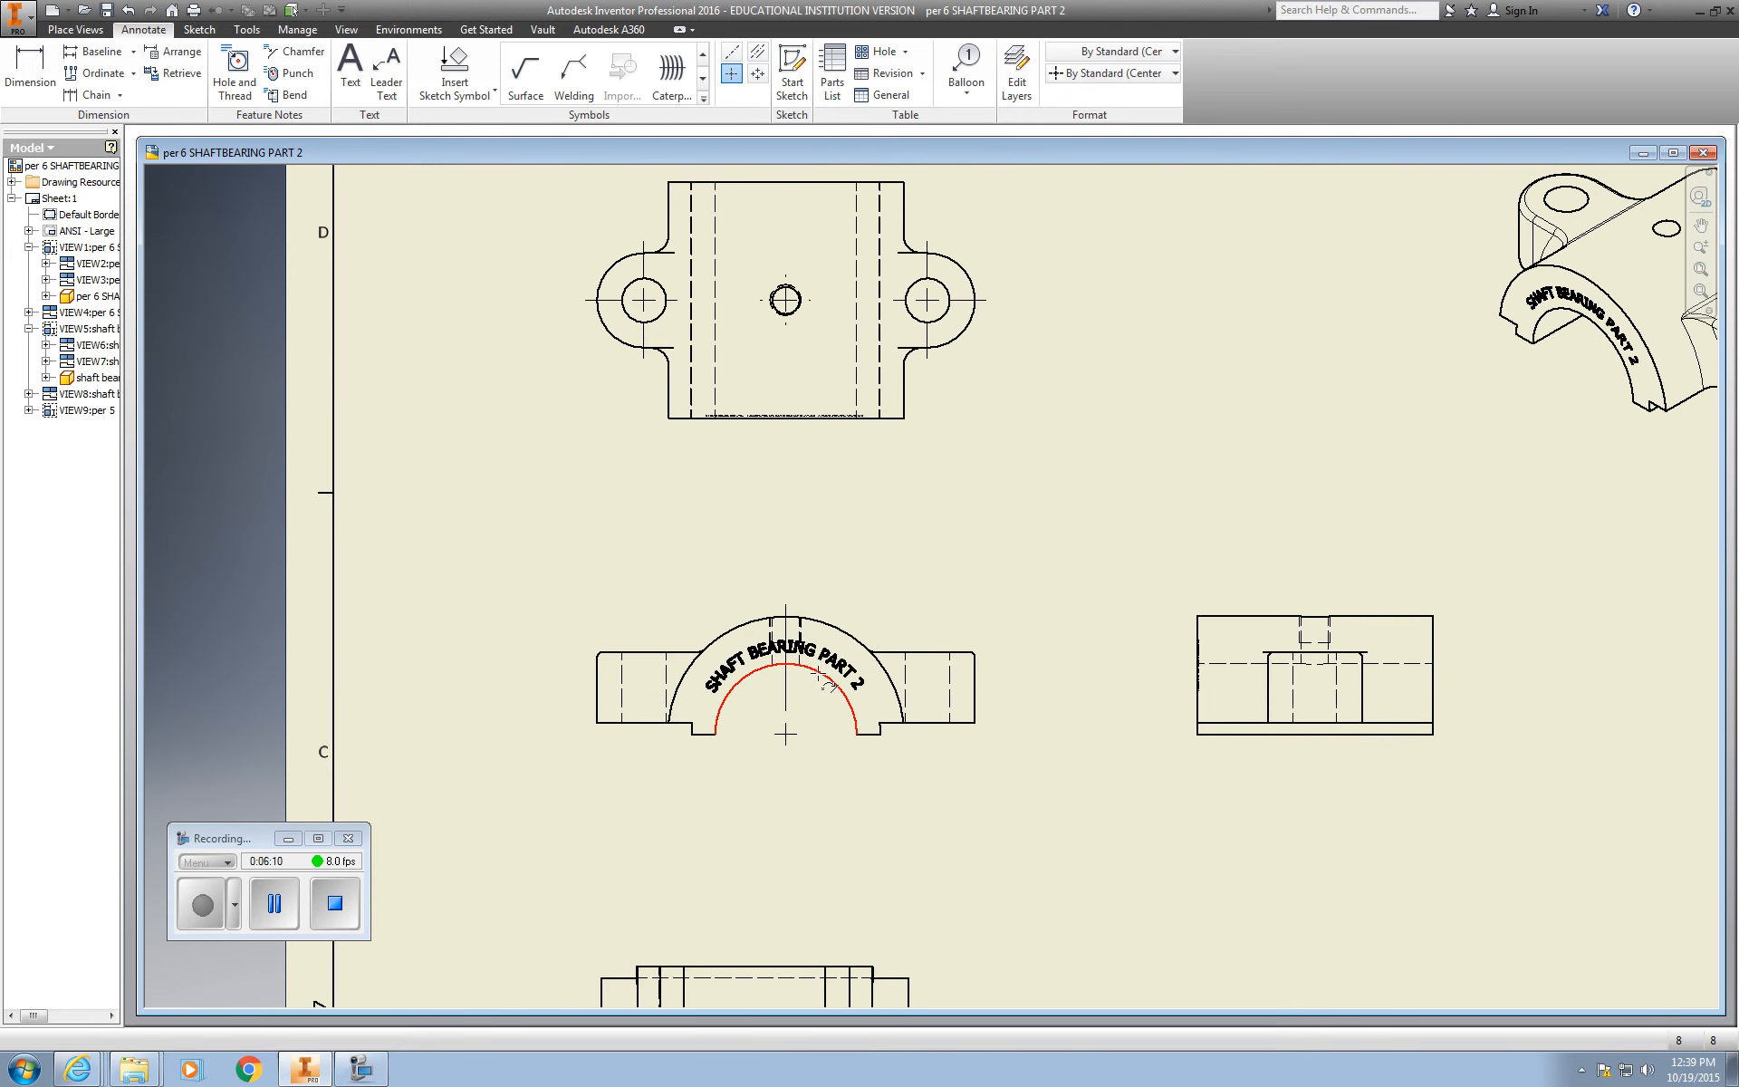
{"action": "middle_click_drag", "start_coordinate": [1037, 753], "coordinate": [1022, 377]}
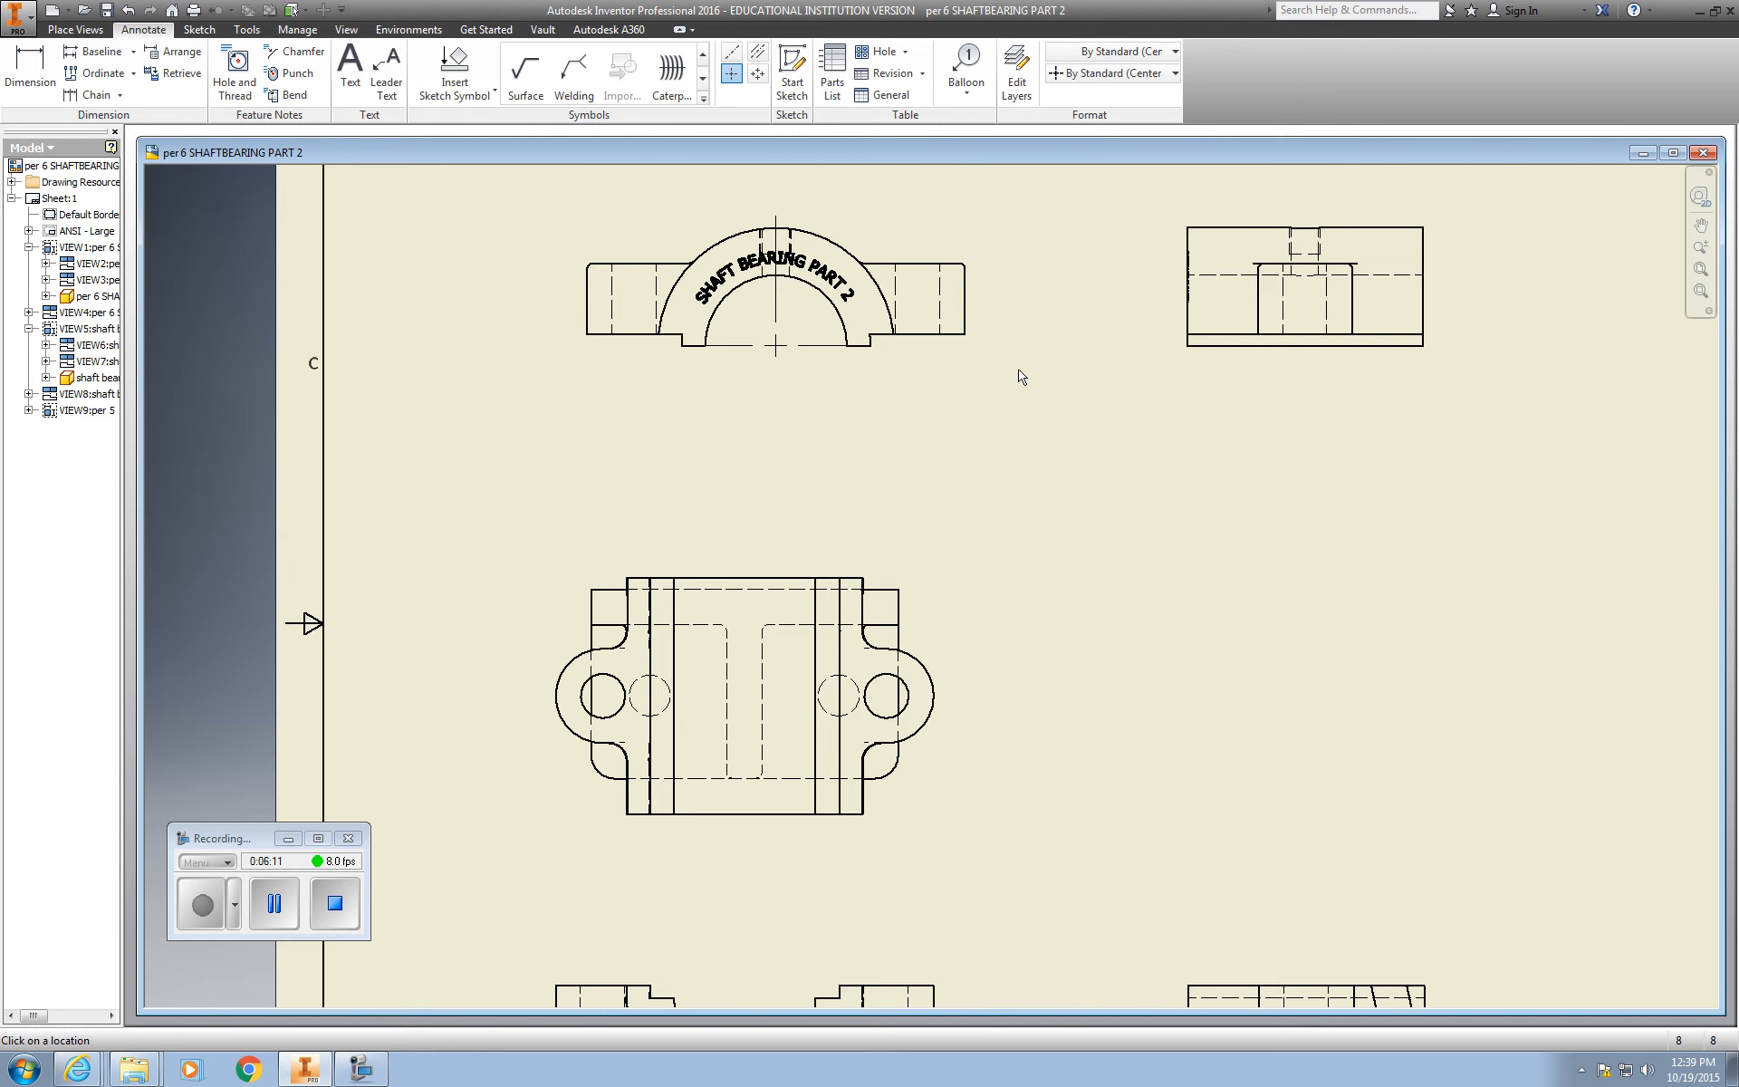
Step: Add center marks to the ear holes and hidden foot holes in the base's top view and to the bore in its front view
{"action": "left_click", "coordinate": [933, 681]}
{"action": "left_click", "coordinate": [569, 729]}
{"action": "left_click", "coordinate": [674, 725]}
{"action": "scroll", "coordinate": [918, 546], "scroll_direction": "down", "scroll_amount": 4}
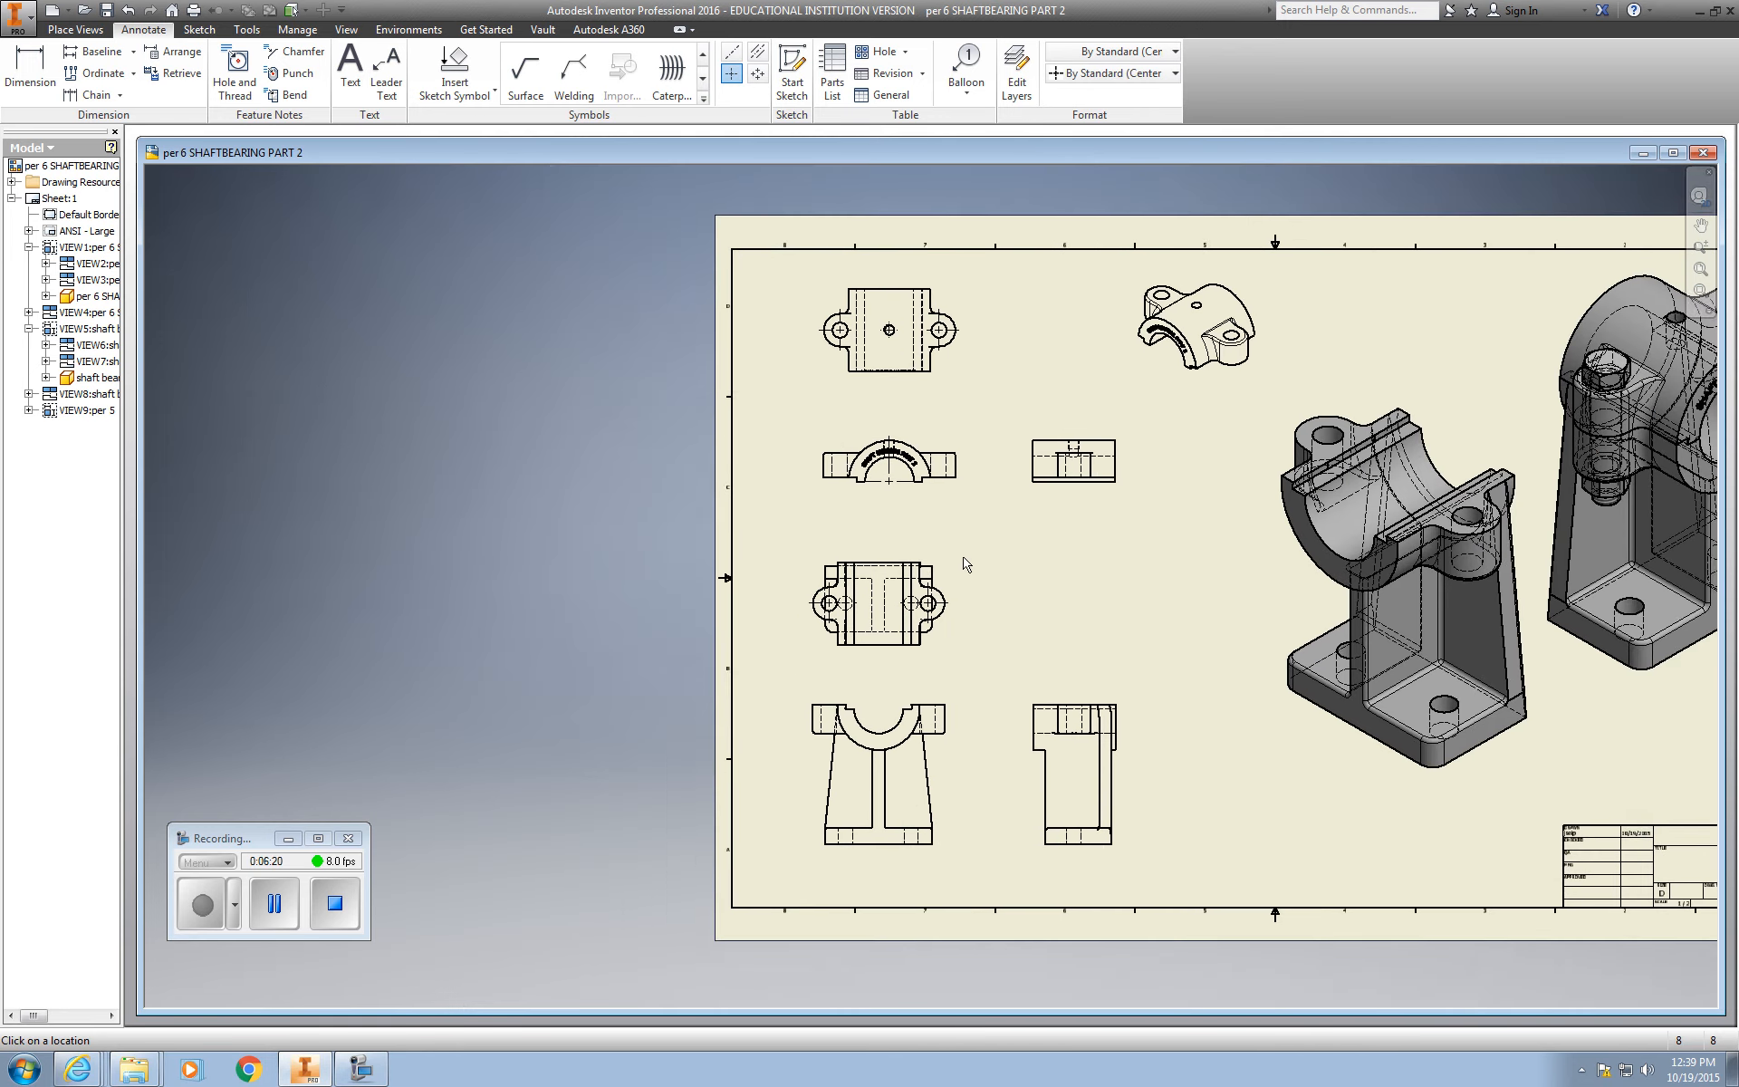
{"action": "scroll", "coordinate": [885, 578], "scroll_direction": "up", "scroll_amount": 4}
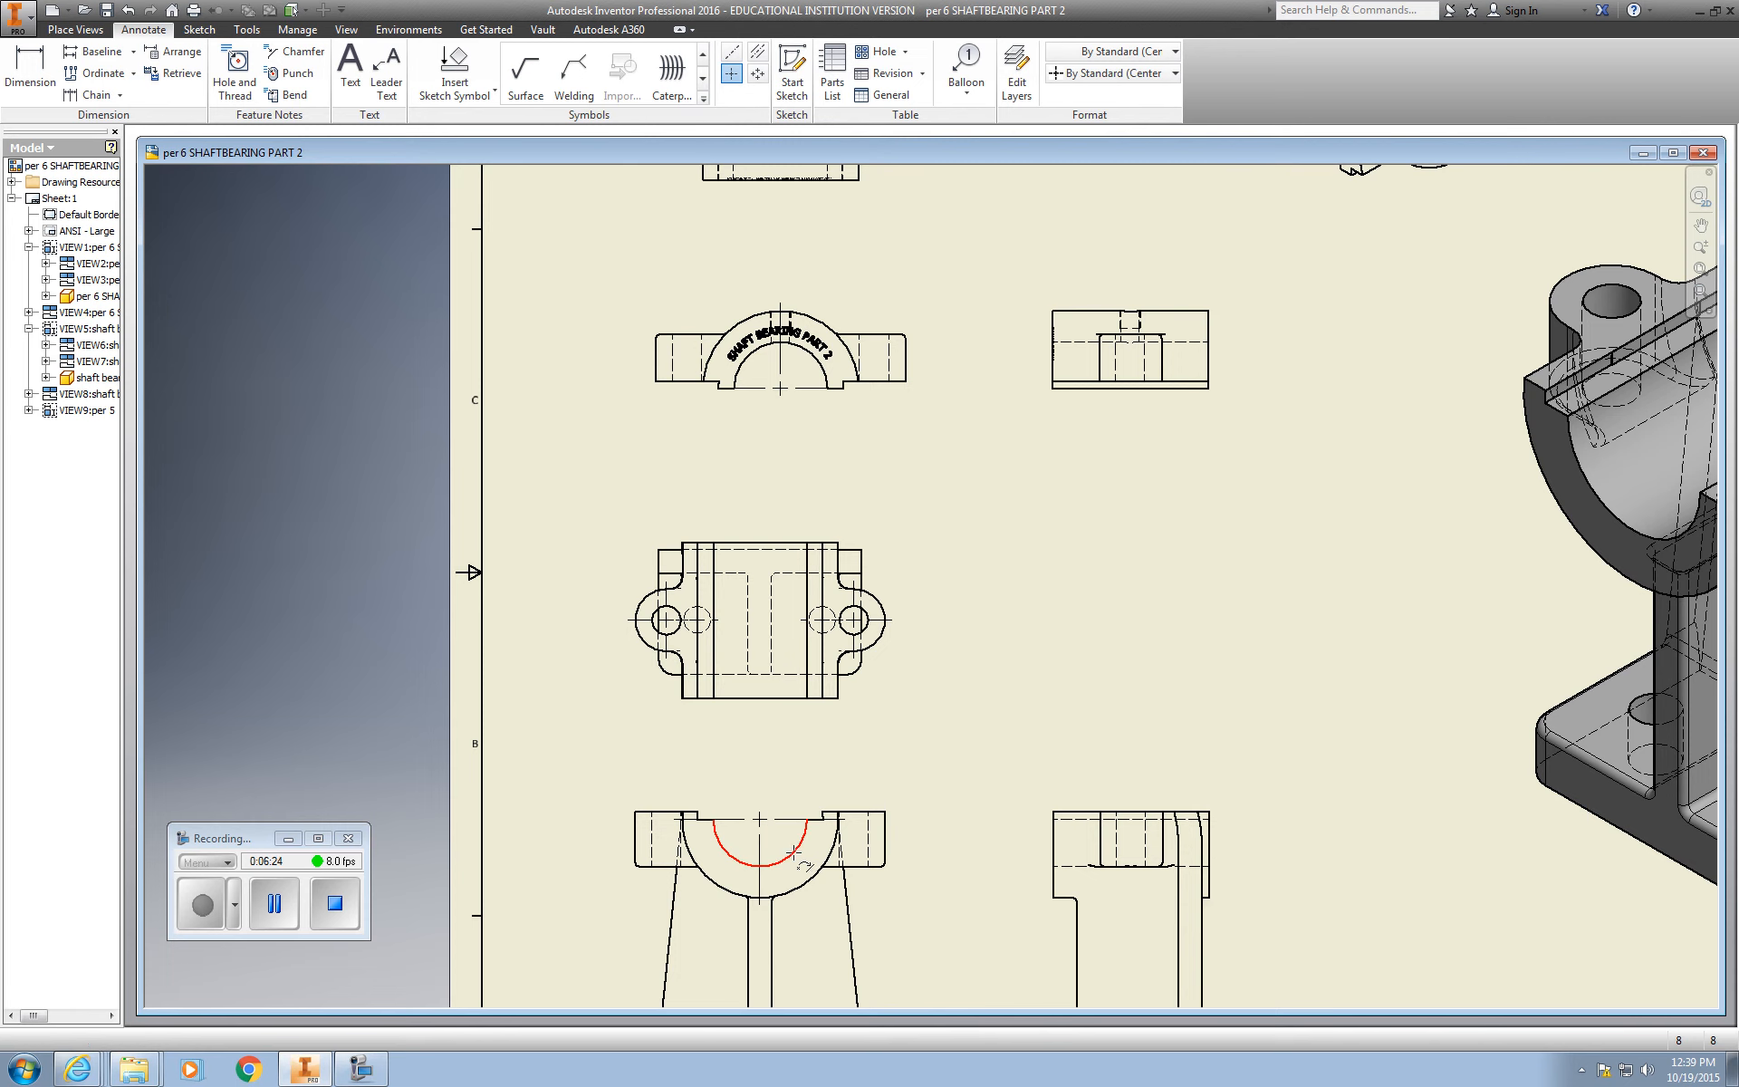
{"action": "scroll", "coordinate": [1076, 675], "scroll_direction": "down", "scroll_amount": 5}
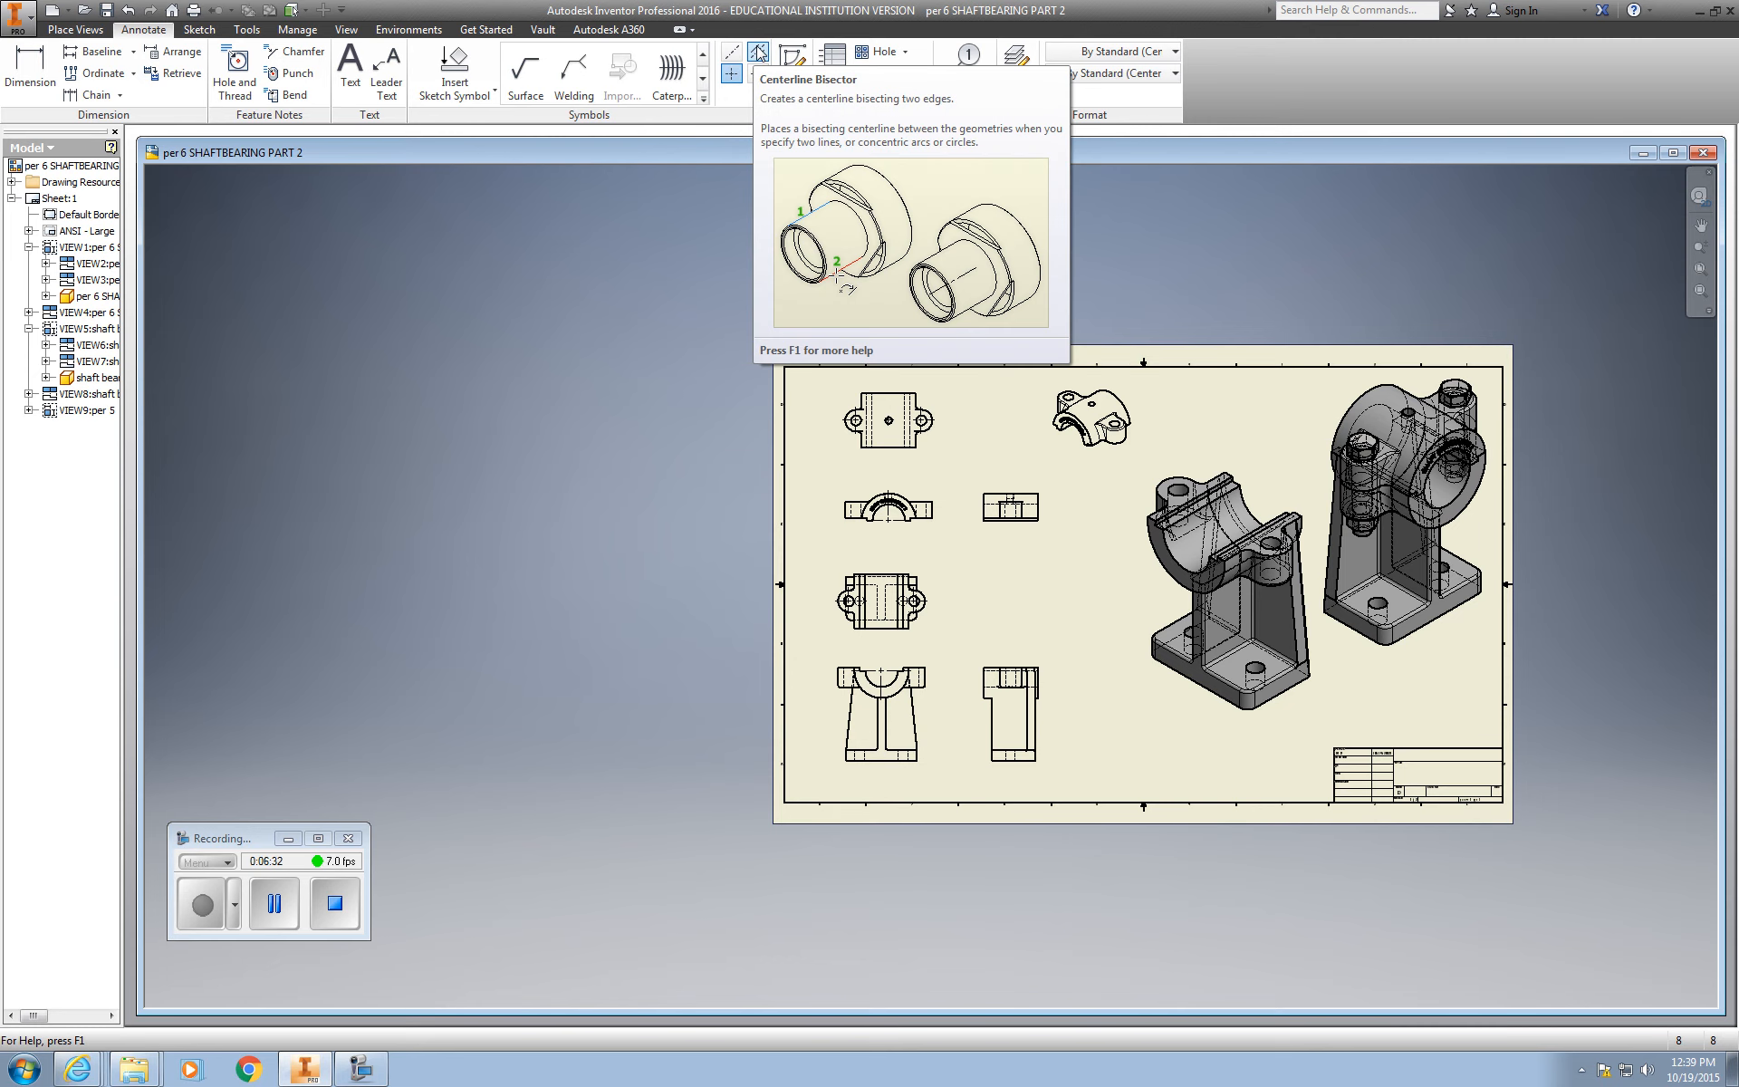
Step: Place a bisecting centerline lengthwise through the middle of the cap part's top view
{"action": "left_click", "coordinate": [759, 53]}
{"action": "scroll", "coordinate": [906, 419], "scroll_direction": "down", "scroll_amount": 5}
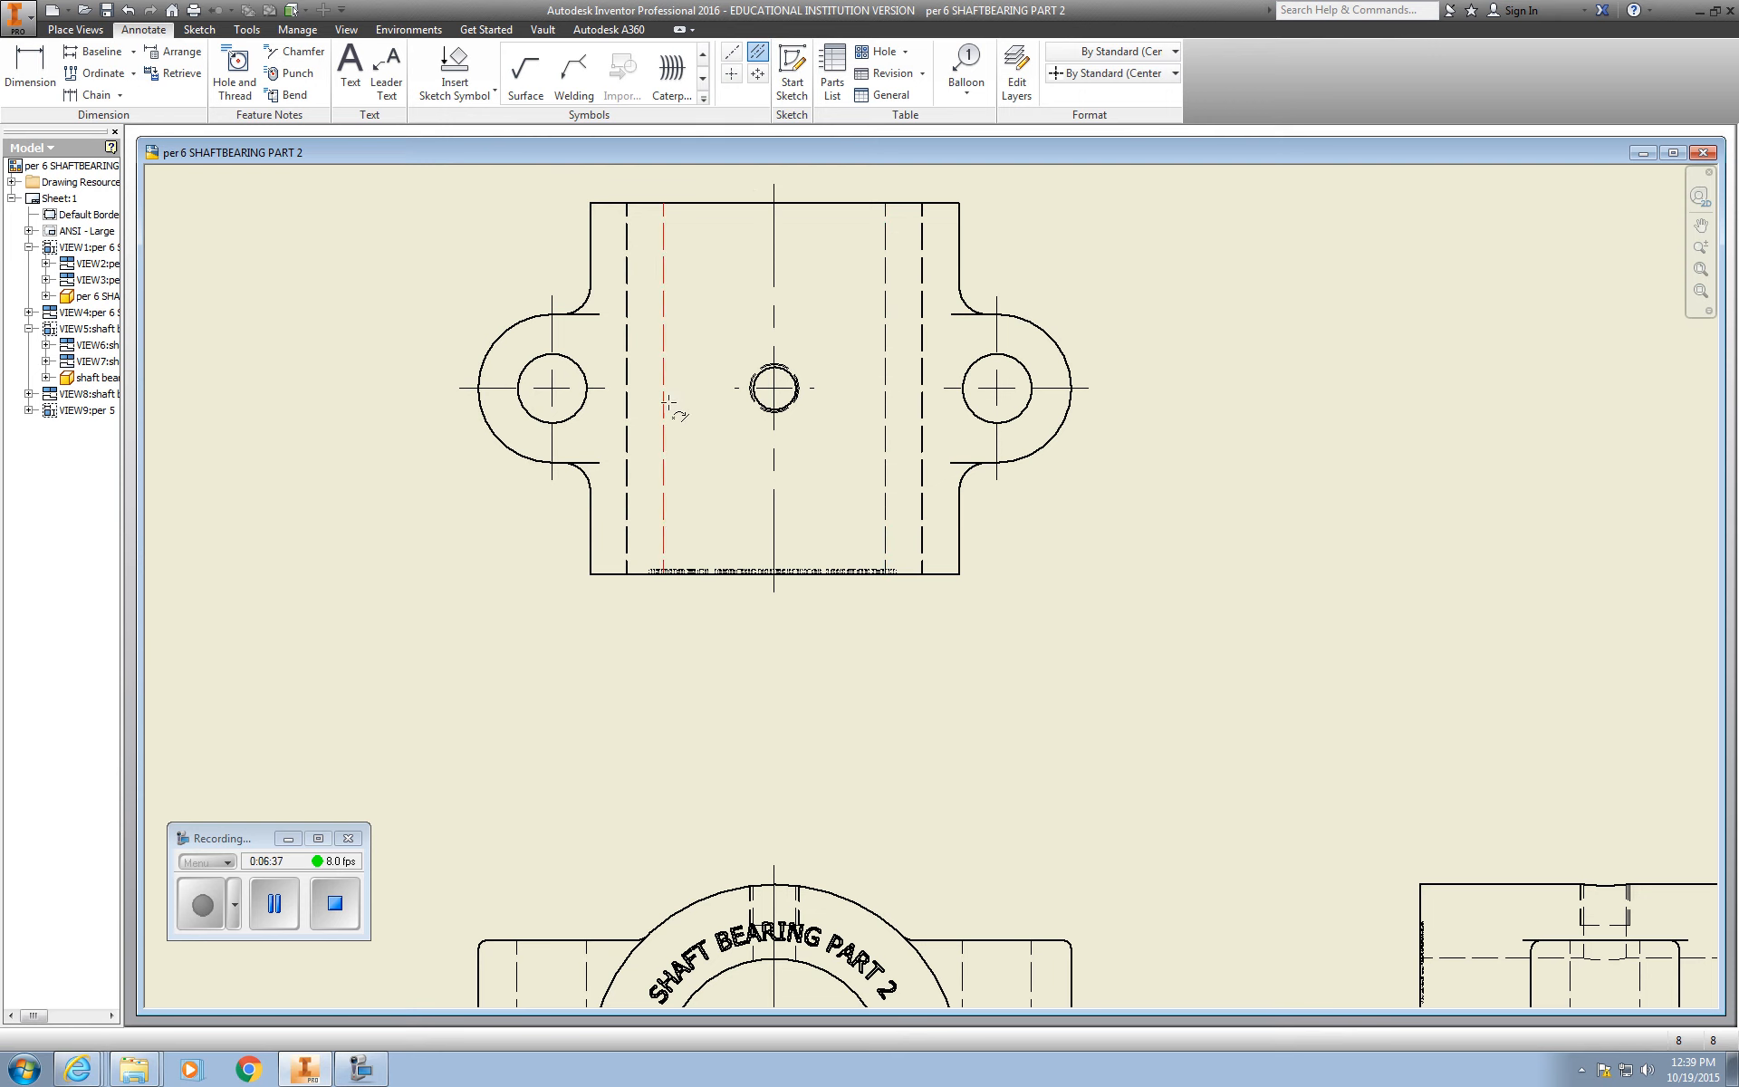
{"action": "scroll", "coordinate": [967, 554], "scroll_direction": "up", "scroll_amount": 3}
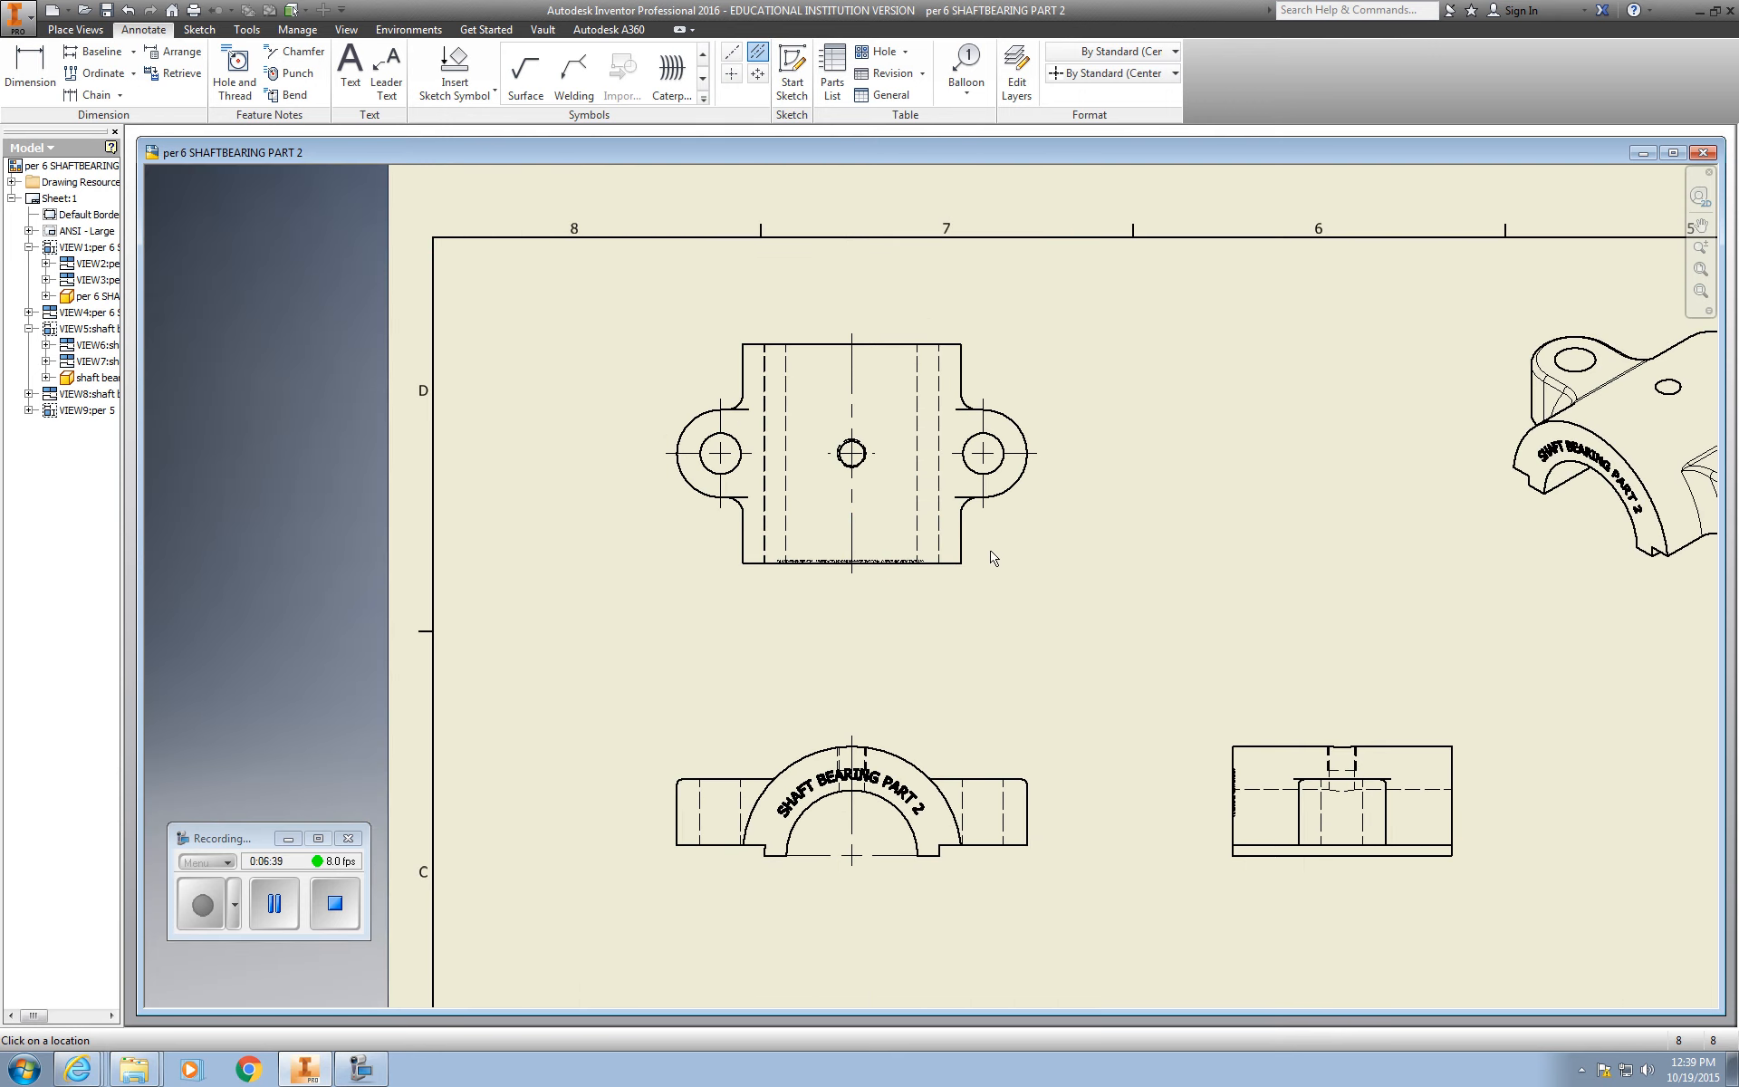
Step: Place bisecting centerlines between the hidden edges of the ear bolt holes in the cap part's front view
{"action": "middle_click_drag", "start_coordinate": [1128, 766], "coordinate": [1115, 434]}
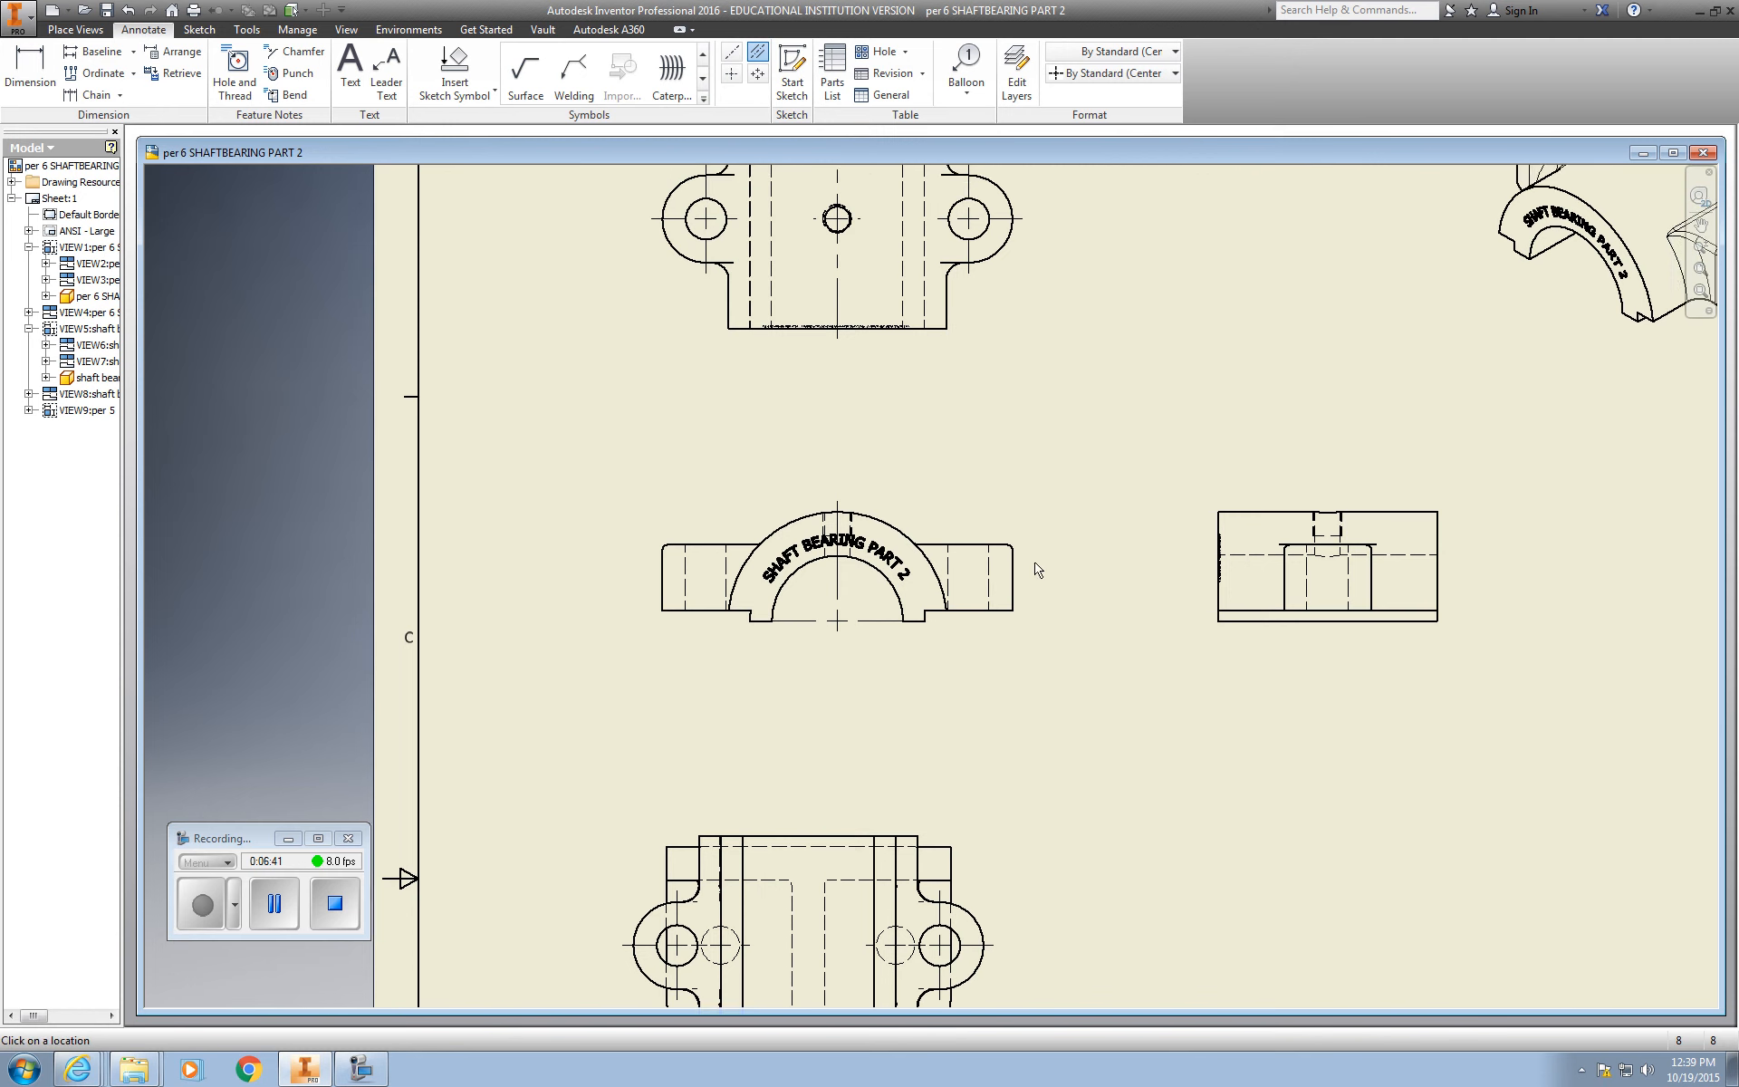
{"action": "scroll", "coordinate": [1034, 567], "scroll_direction": "down", "scroll_amount": 3}
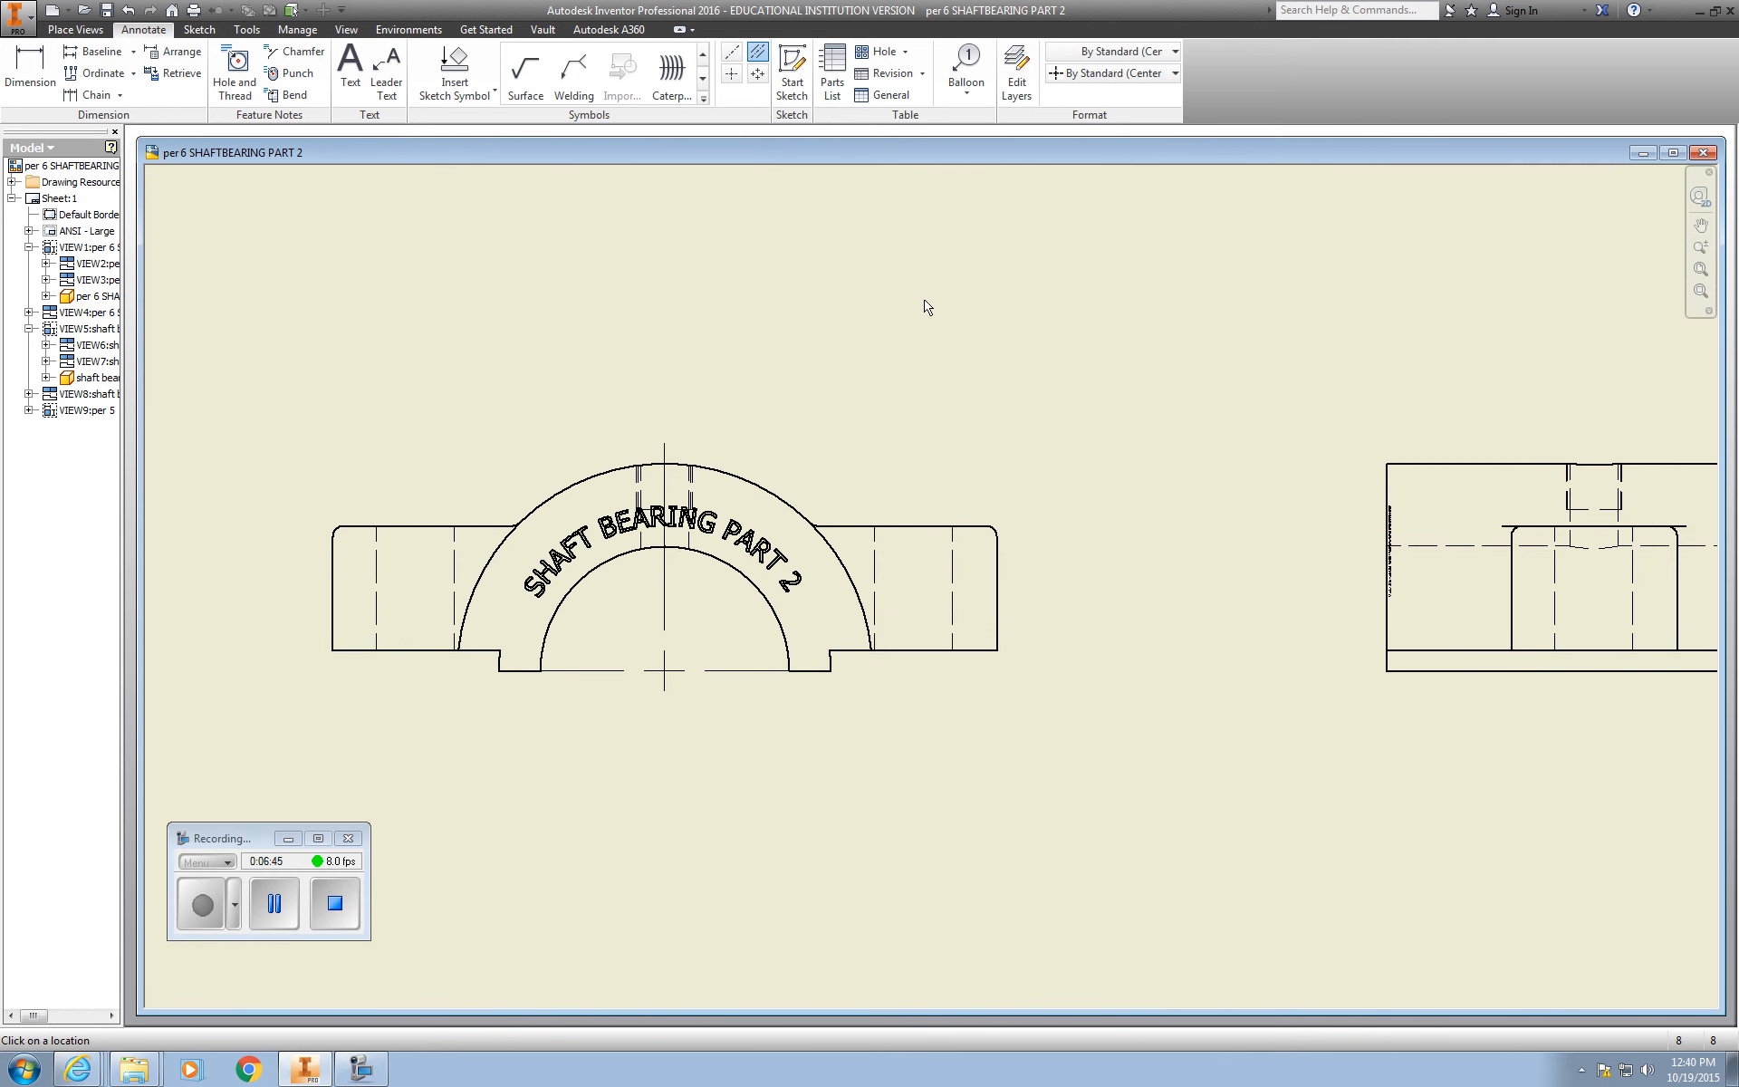
{"action": "key", "text": "Escape"}
{"action": "left_click", "coordinate": [754, 56]}
{"action": "left_click", "coordinate": [876, 569]}
Step: Place bisecting centerlines through the bolt hole and the threaded top hole in the cap part's side view
{"action": "middle_click_drag", "start_coordinate": [1500, 652], "coordinate": [934, 639]}
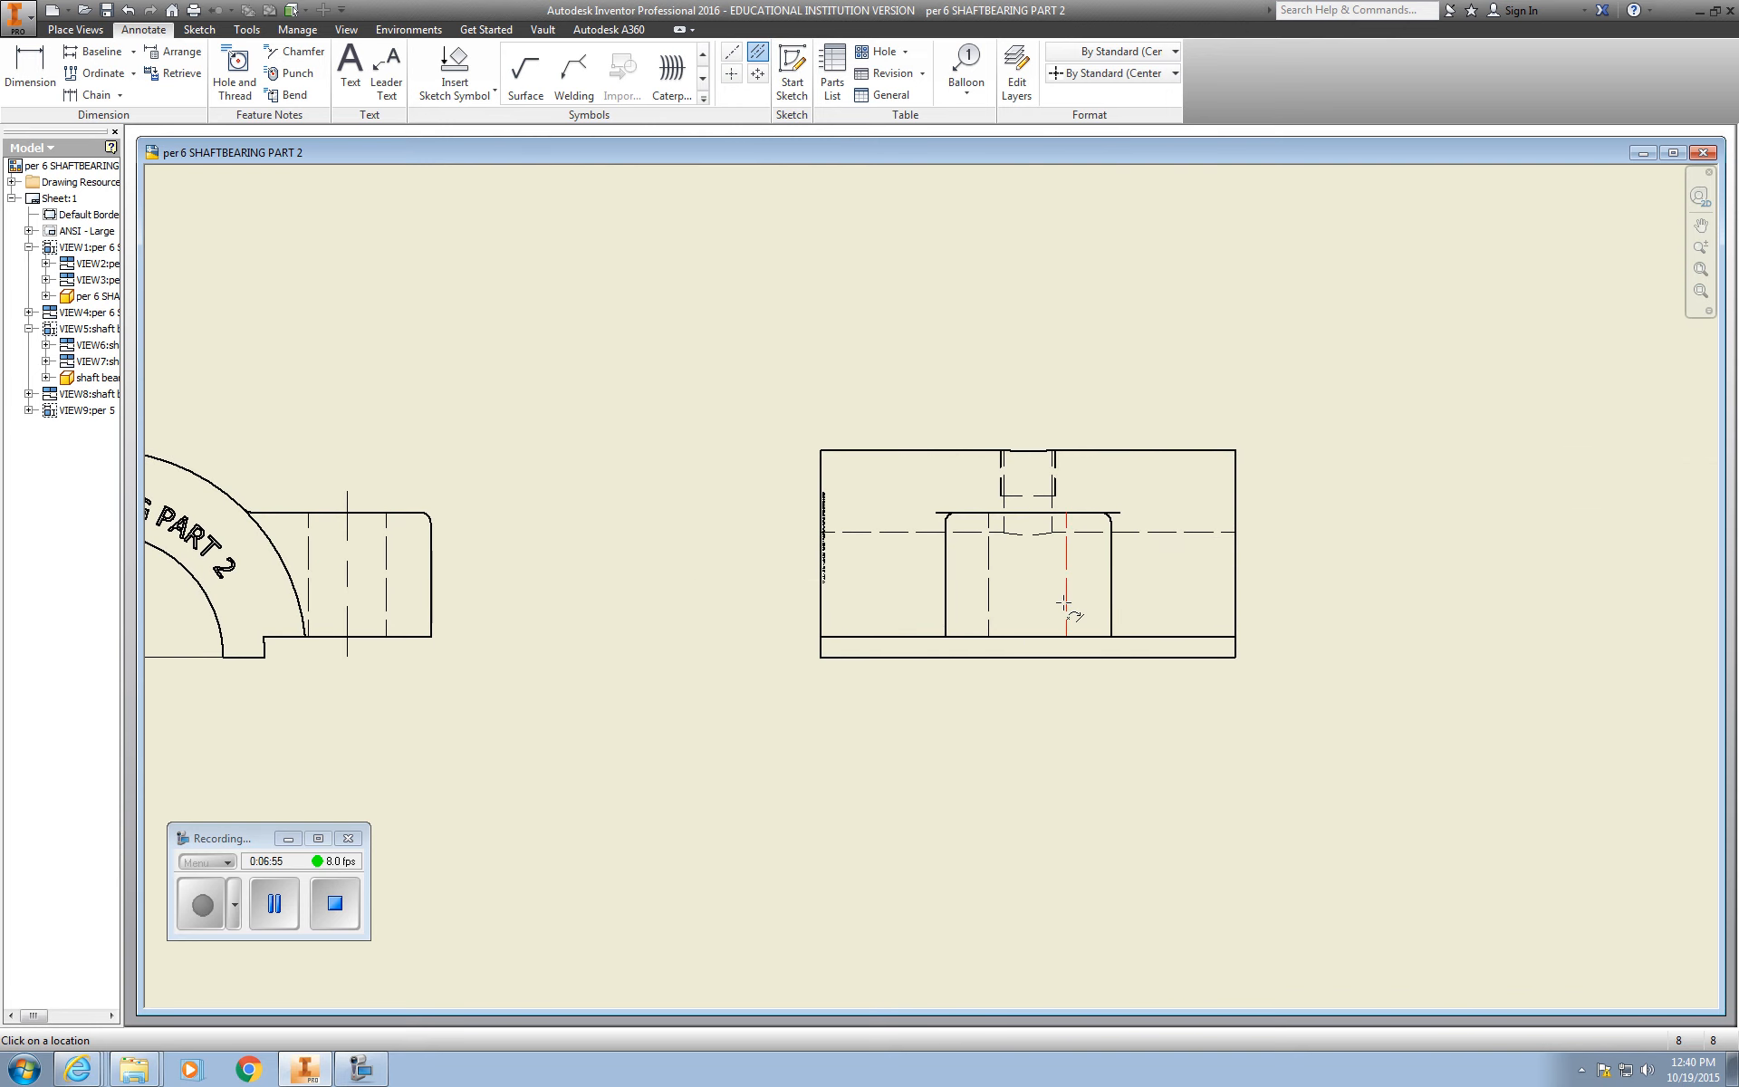
{"action": "left_click", "coordinate": [986, 593]}
{"action": "scroll", "coordinate": [1051, 487], "scroll_direction": "up", "scroll_amount": 3}
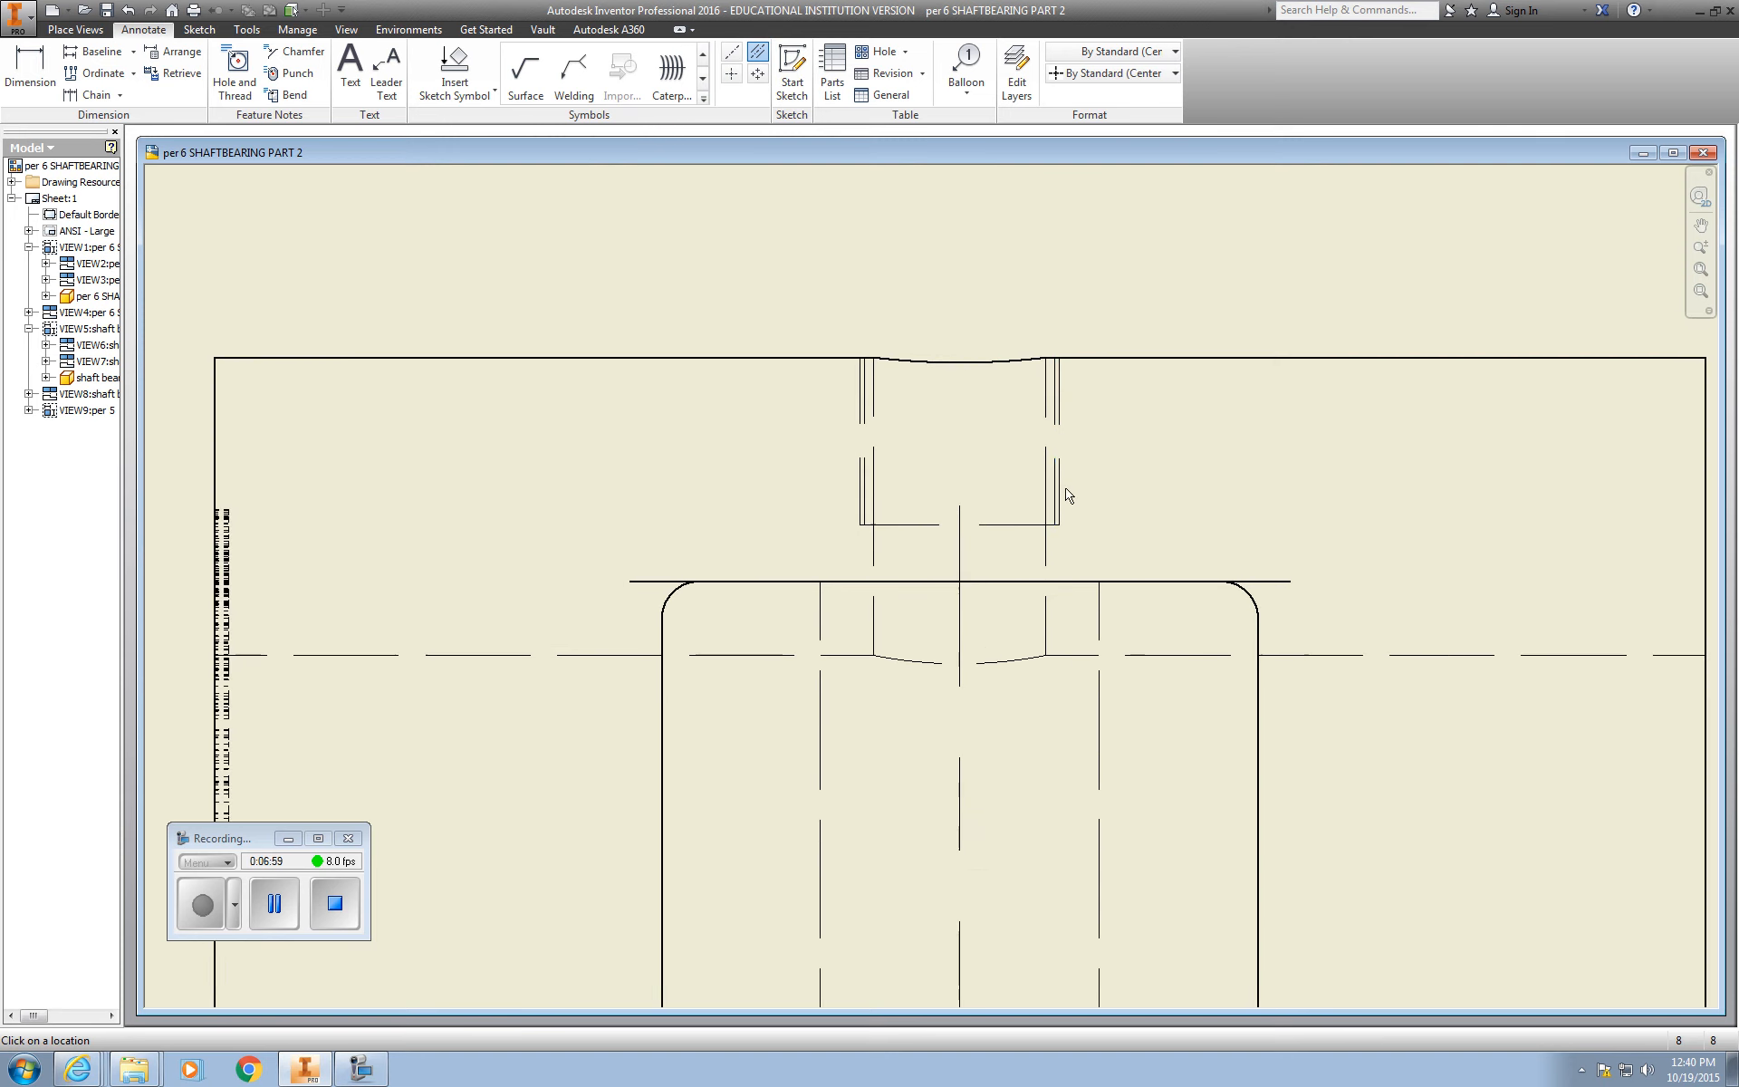
{"action": "scroll", "coordinate": [1054, 490], "scroll_direction": "up", "scroll_amount": 3}
{"action": "left_click", "coordinate": [1057, 489]}
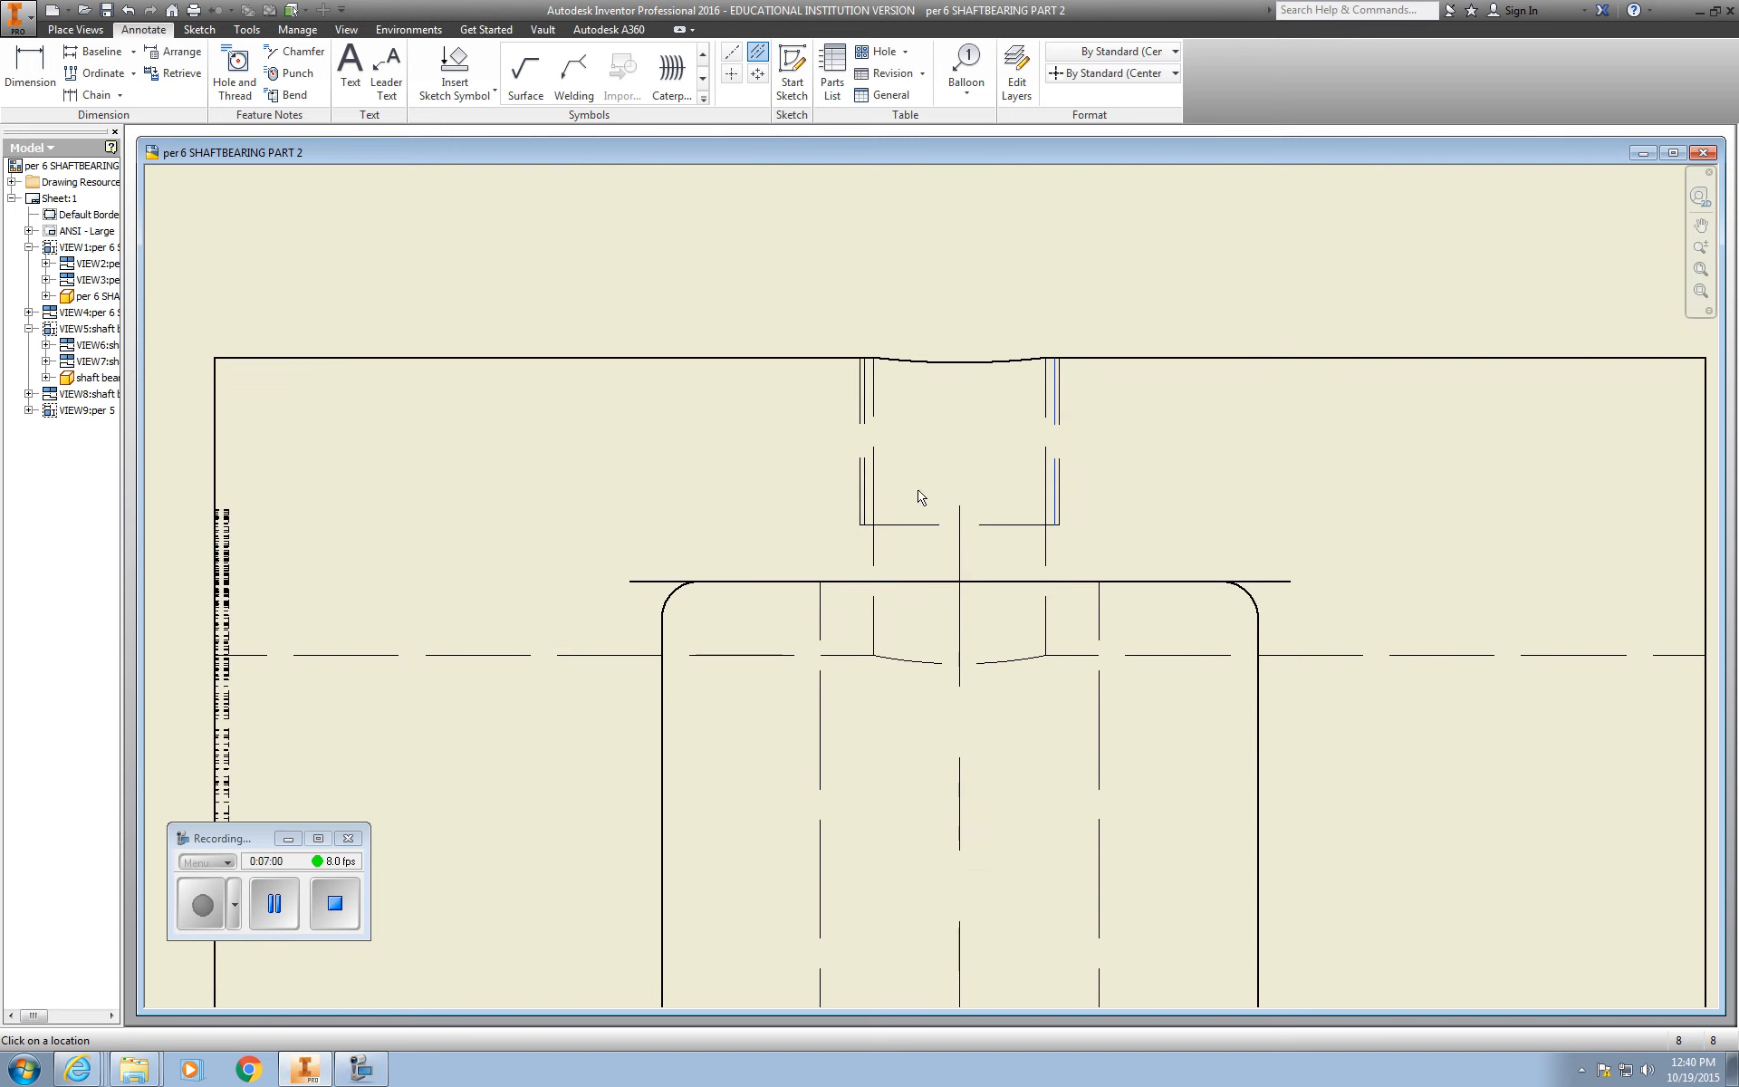
{"action": "left_click", "coordinate": [868, 496]}
{"action": "scroll", "coordinate": [1195, 557], "scroll_direction": "down", "scroll_amount": 5}
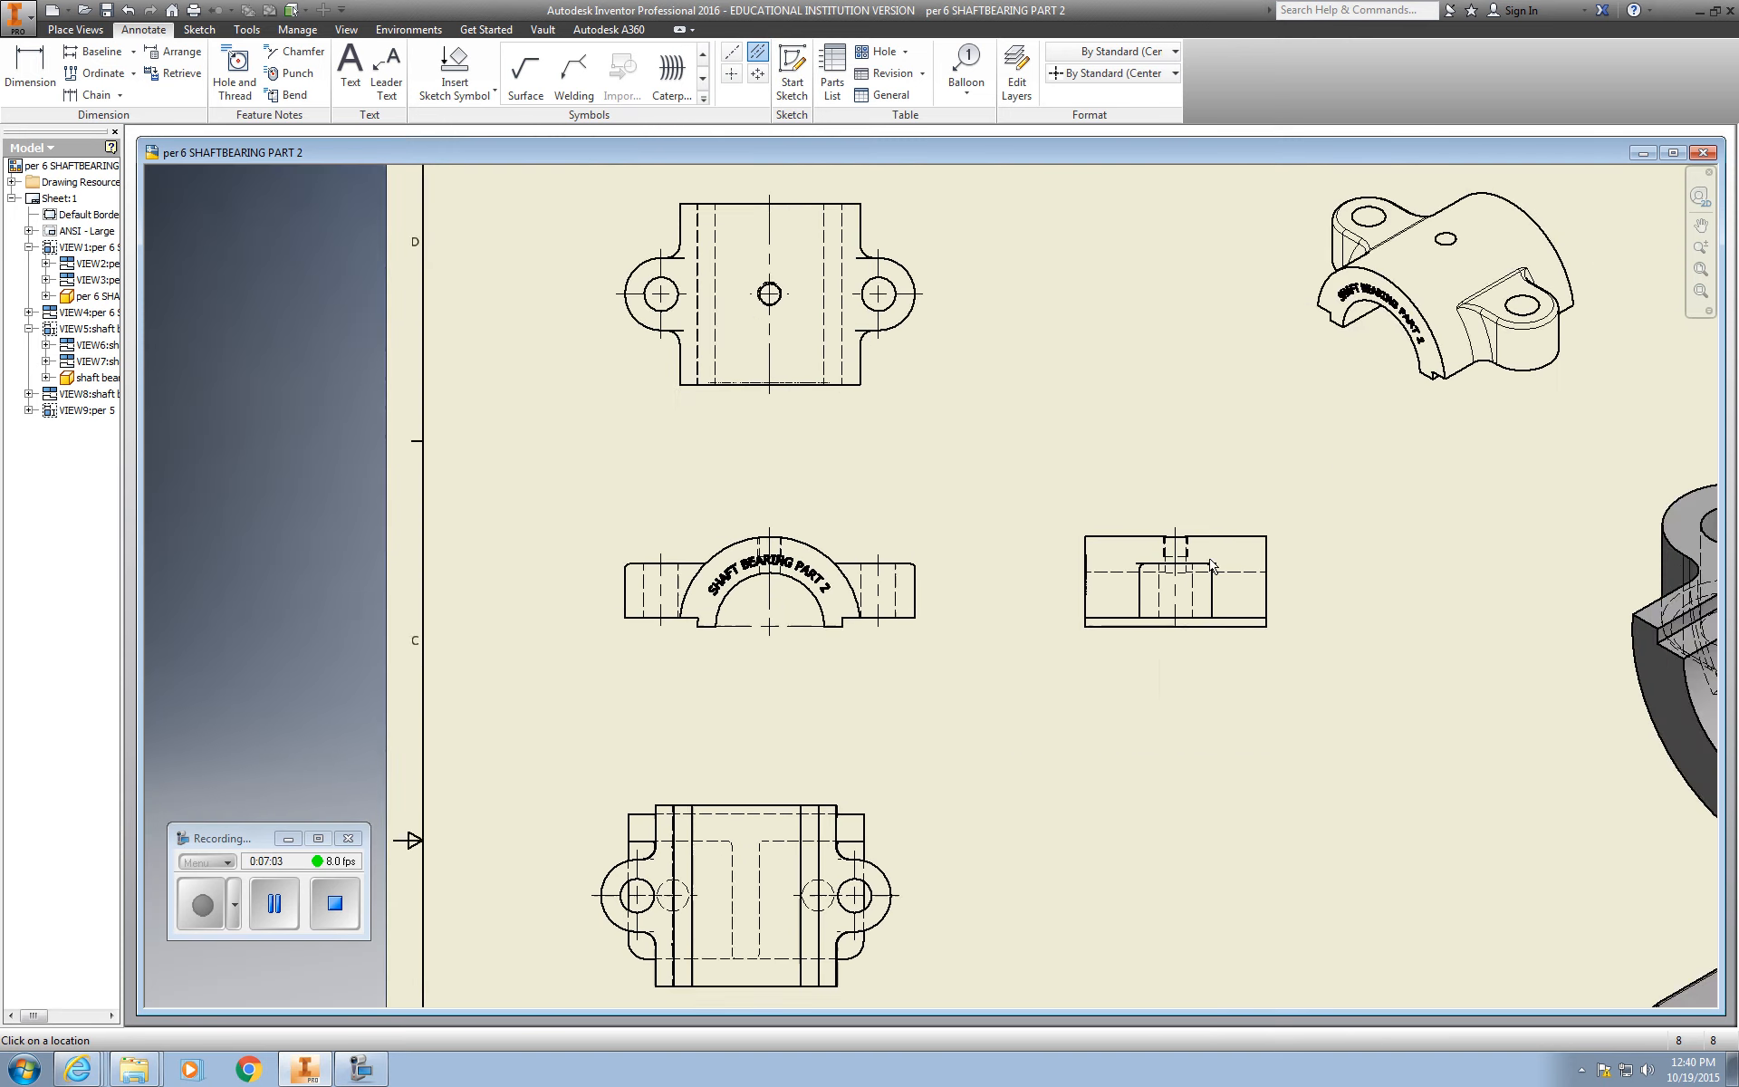
Step: Place a bisecting centerline lengthwise through the middle of the base part's top view
{"action": "middle_click_drag", "start_coordinate": [1033, 785], "coordinate": [1098, 625]}
{"action": "scroll", "coordinate": [836, 785], "scroll_direction": "up", "scroll_amount": 3}
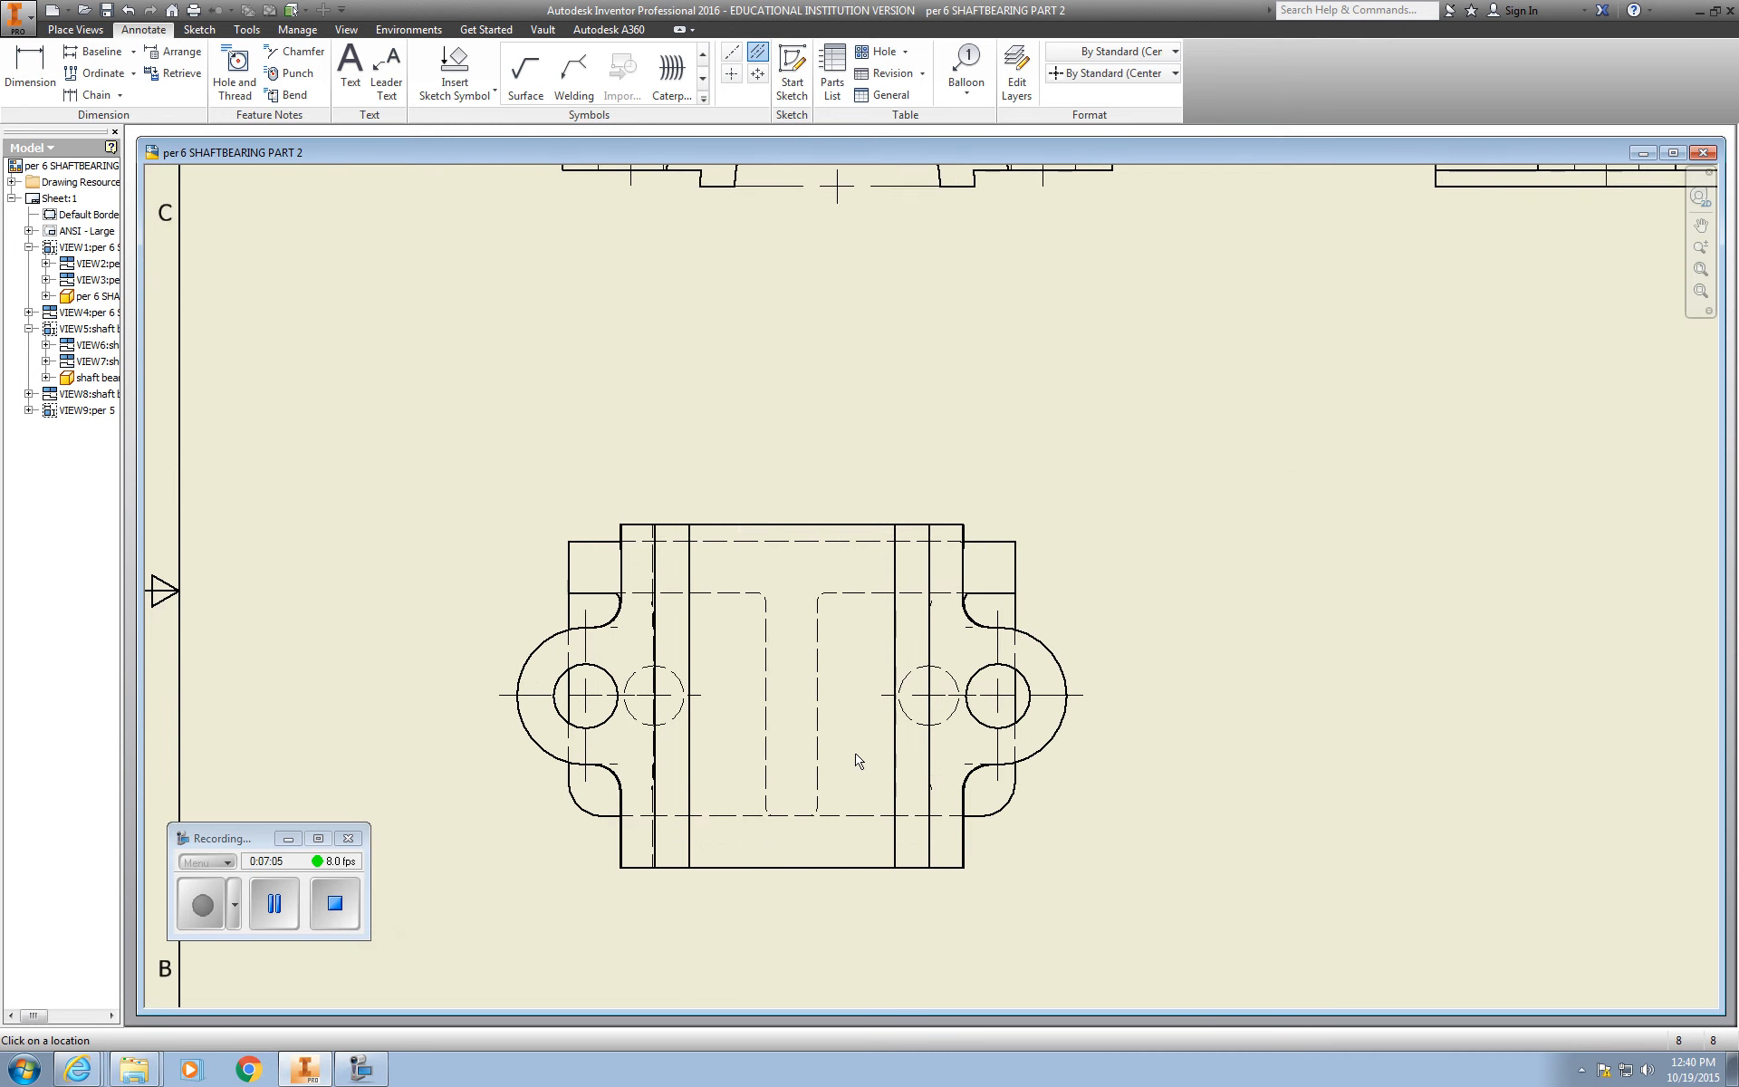
{"action": "left_click", "coordinate": [696, 673]}
{"action": "scroll", "coordinate": [1342, 806], "scroll_direction": "down", "scroll_amount": 4}
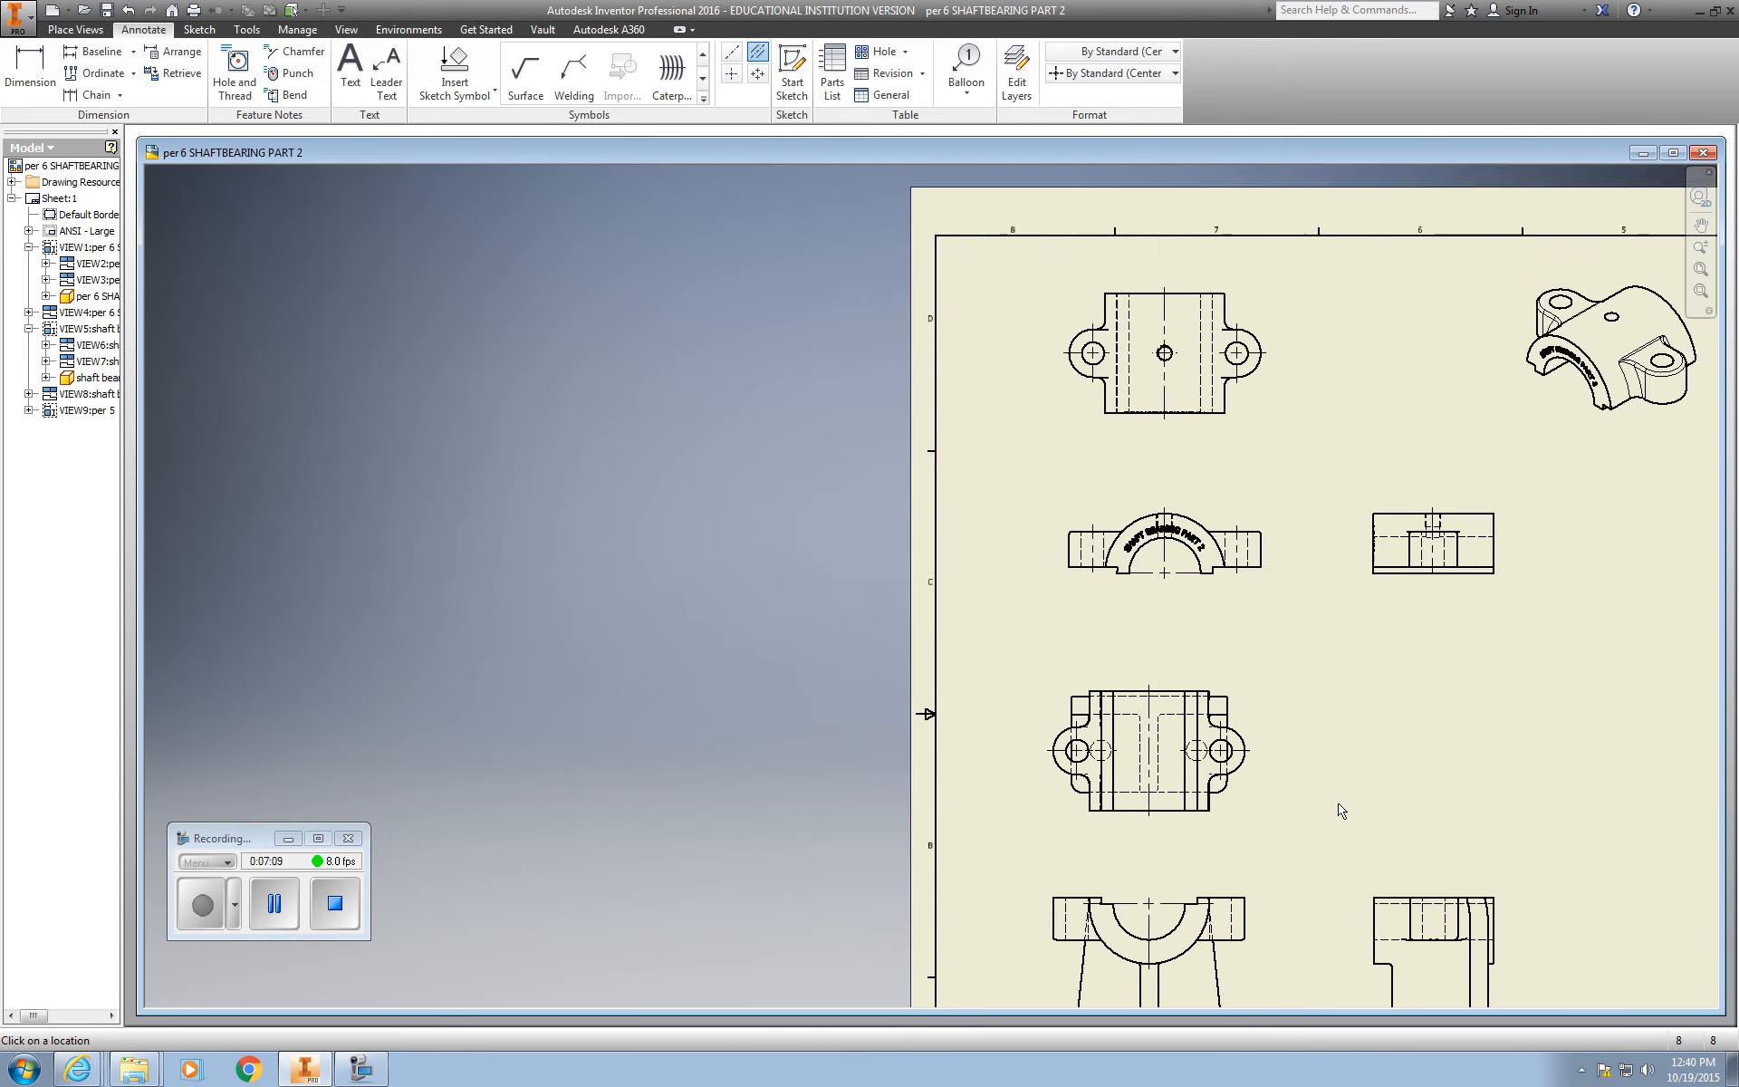
Step: Place bisecting centerlines through the upper flange hole and the foot hole in the base part's side view
{"action": "middle_click_drag", "start_coordinate": [1342, 809], "coordinate": [1234, 535]}
{"action": "scroll", "coordinate": [1369, 739], "scroll_direction": "up", "scroll_amount": 3}
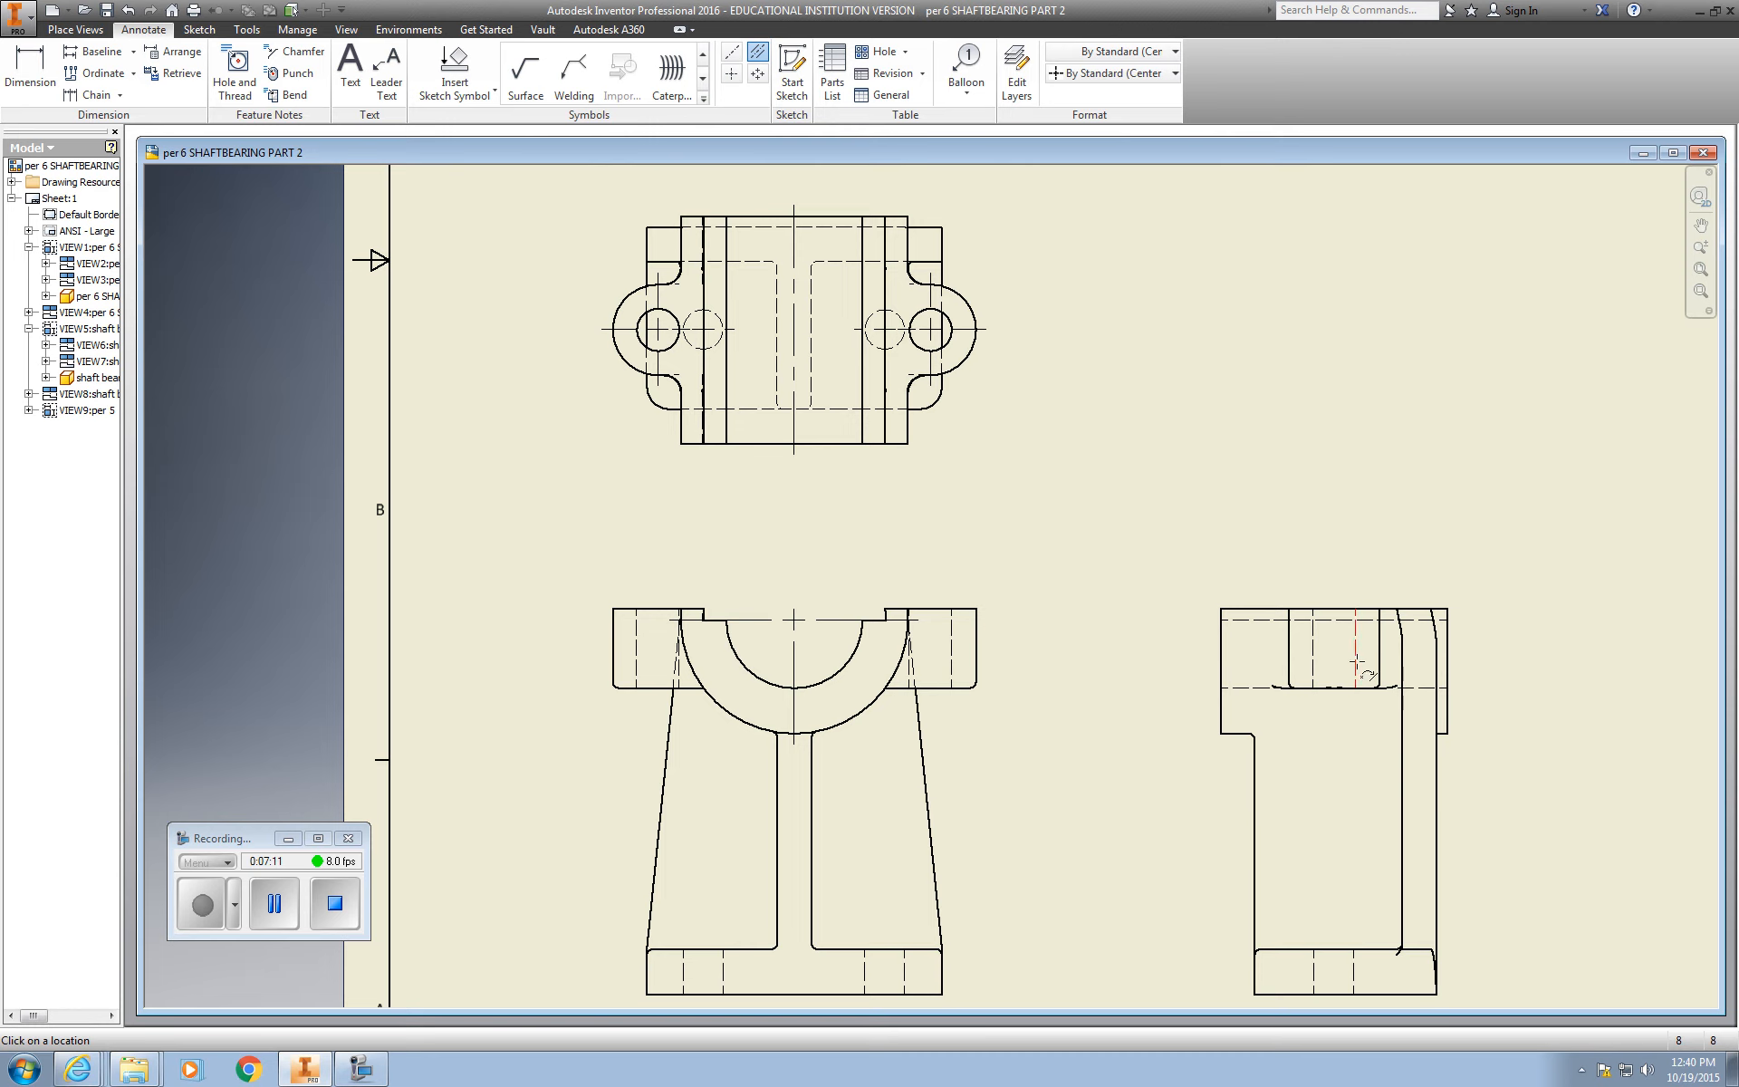
{"action": "left_click", "coordinate": [1357, 662]}
{"action": "left_click", "coordinate": [1316, 663]}
{"action": "middle_click_drag", "start_coordinate": [1380, 951], "coordinate": [1369, 779]}
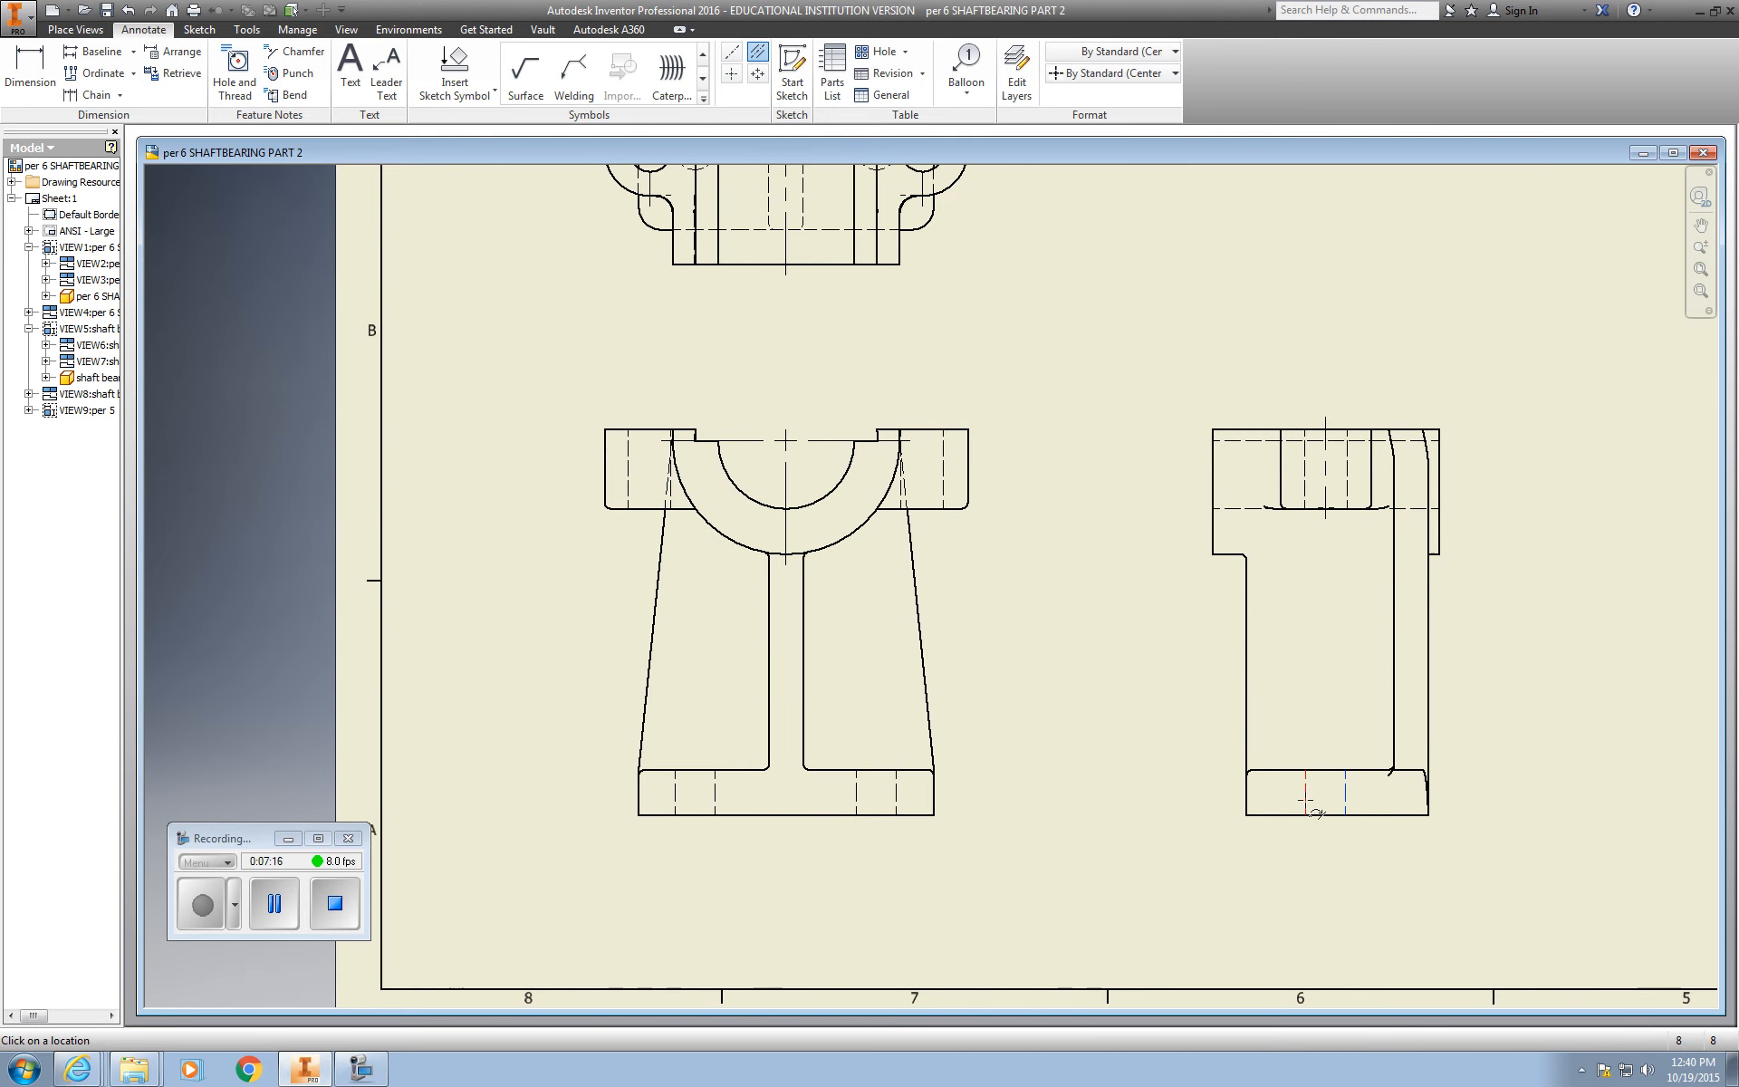
{"action": "left_click", "coordinate": [758, 53]}
{"action": "left_click", "coordinate": [1347, 797]}
{"action": "left_click", "coordinate": [1306, 792]}
Step: Place bisecting centerlines through the two foot holes in the base part's front view
{"action": "left_click", "coordinate": [895, 797]}
{"action": "left_click", "coordinate": [857, 791]}
{"action": "left_click", "coordinate": [676, 794]}
{"action": "scroll", "coordinate": [1124, 804], "scroll_direction": "up", "scroll_amount": 2}
{"action": "scroll", "coordinate": [1048, 680], "scroll_direction": "down", "scroll_amount": 2}
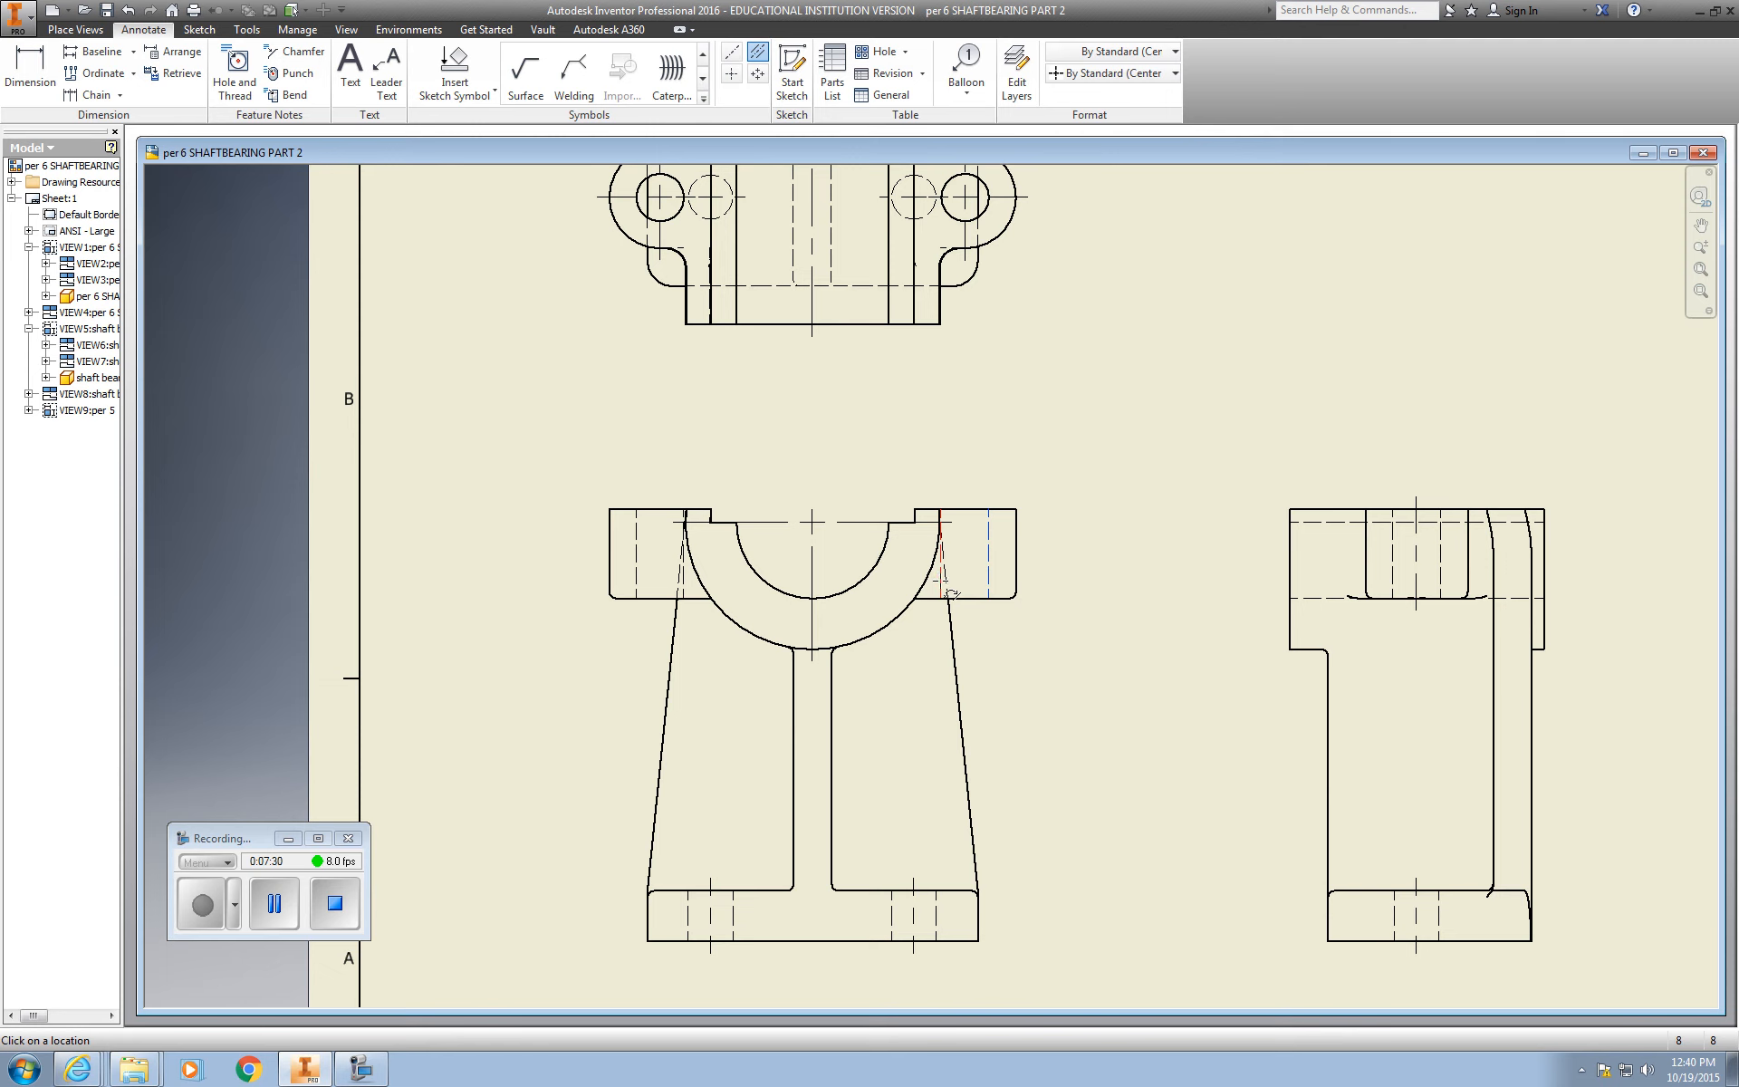
Step: Place bisecting centerlines through the two upper flange holes in the base part's front view
{"action": "left_click", "coordinate": [950, 593]}
{"action": "left_click", "coordinate": [685, 585]}
{"action": "left_click", "coordinate": [636, 566]}
{"action": "scroll", "coordinate": [1230, 546], "scroll_direction": "up", "scroll_amount": 6}
{"action": "middle_click_drag", "start_coordinate": [1216, 555], "coordinate": [824, 648]}
{"action": "scroll", "coordinate": [1098, 587], "scroll_direction": "up", "scroll_amount": 1}
{"action": "middle_click_drag", "start_coordinate": [1097, 587], "coordinate": [1016, 606]}
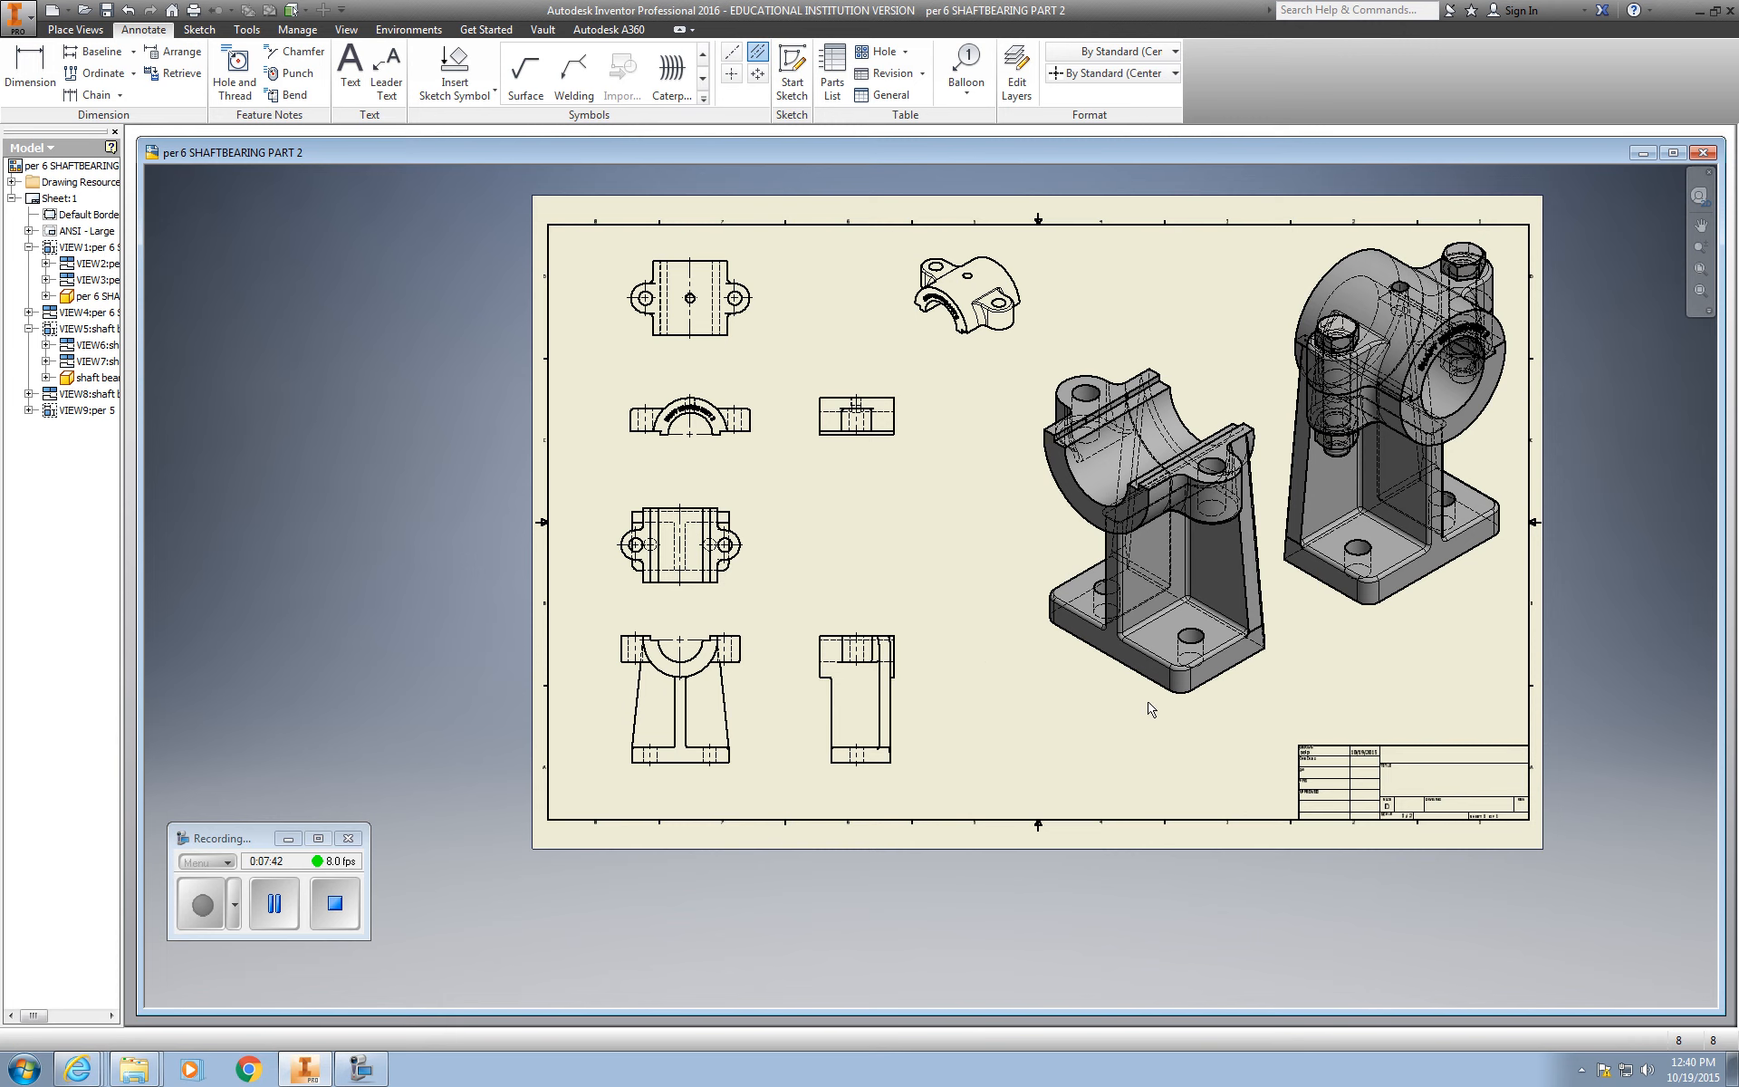
{"action": "middle_click_drag", "start_coordinate": [1042, 710], "coordinate": [956, 748]}
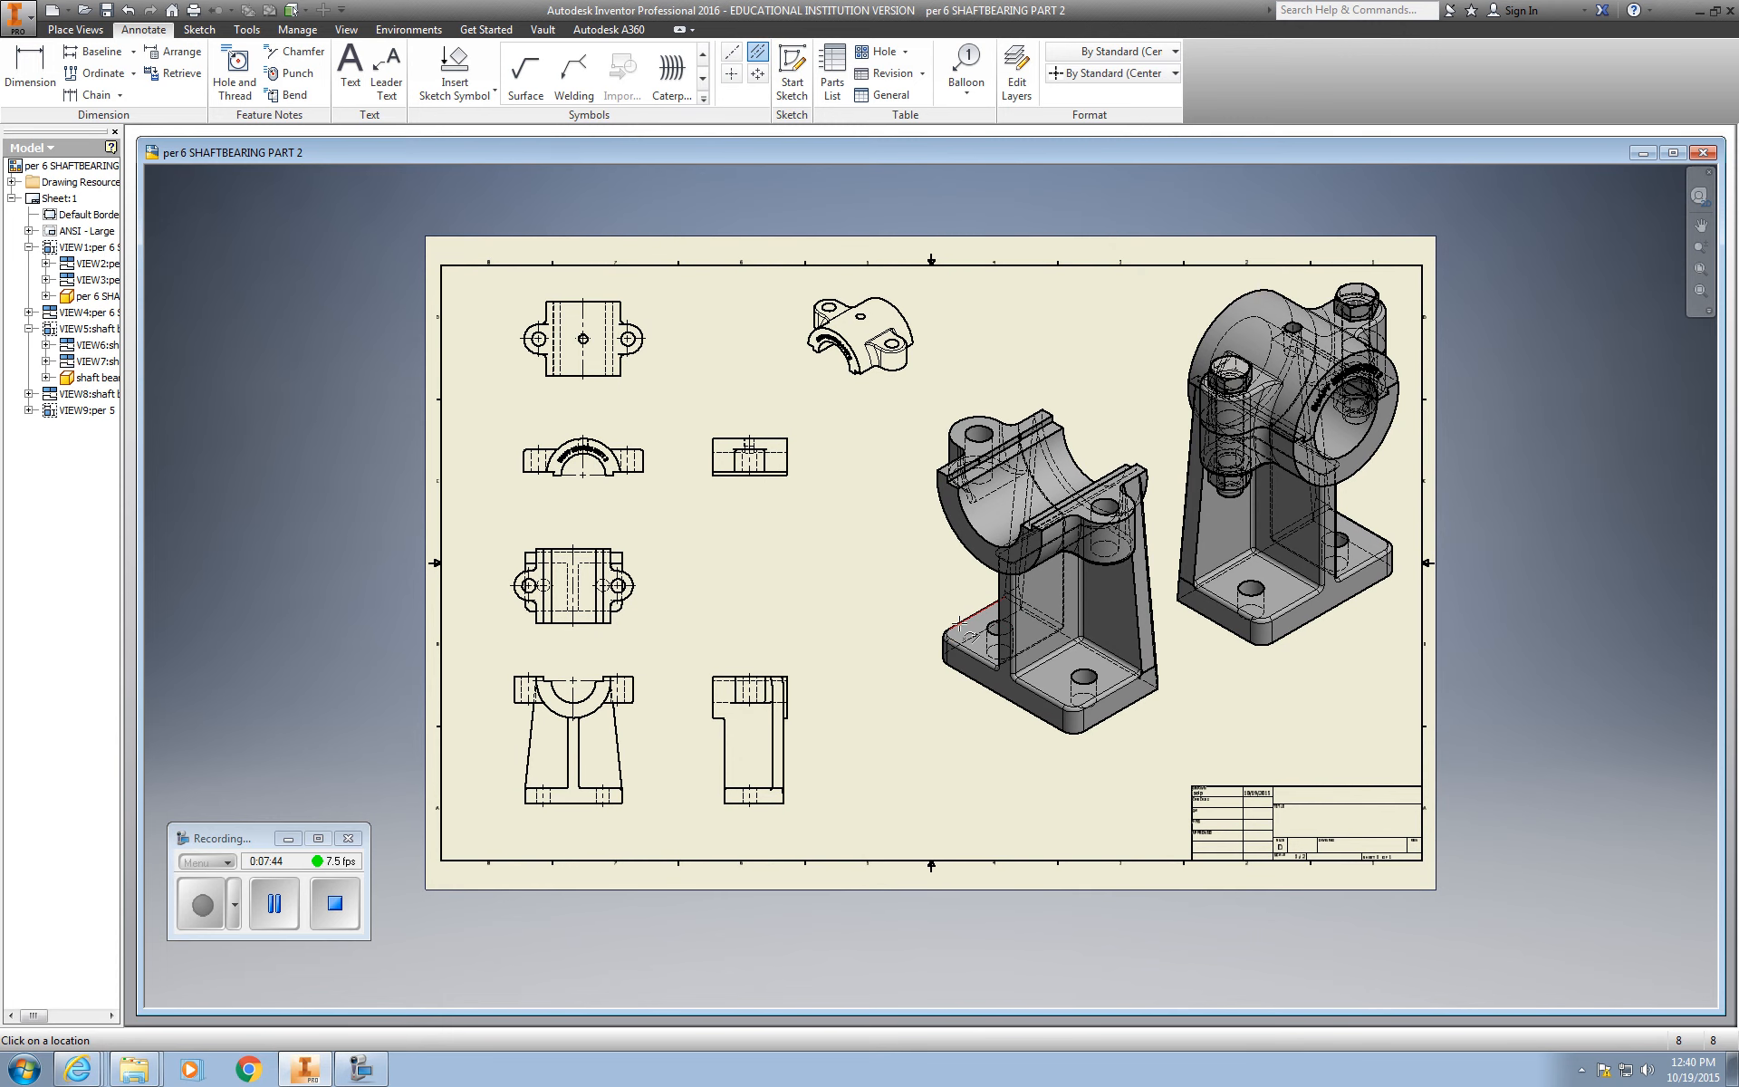